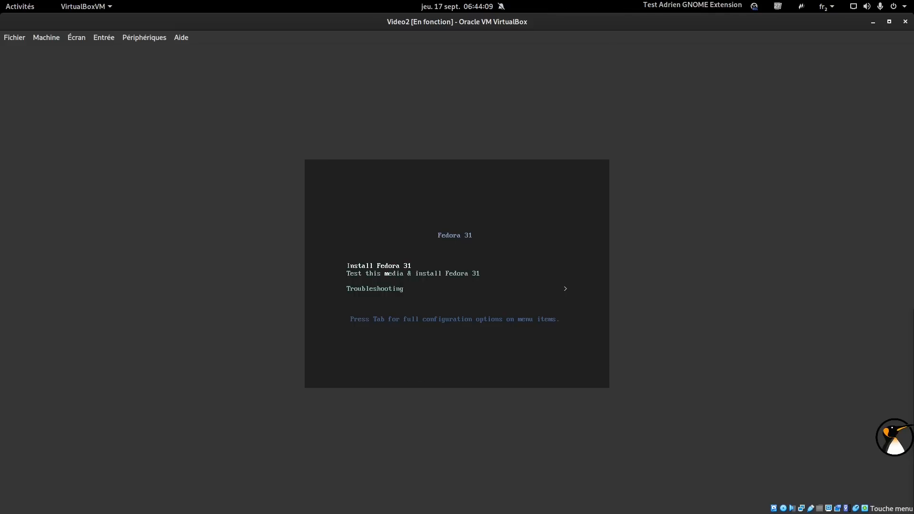
Boot the 'Install Fedora 31' entry and continue with French (France) as the installation language.
key(Return)
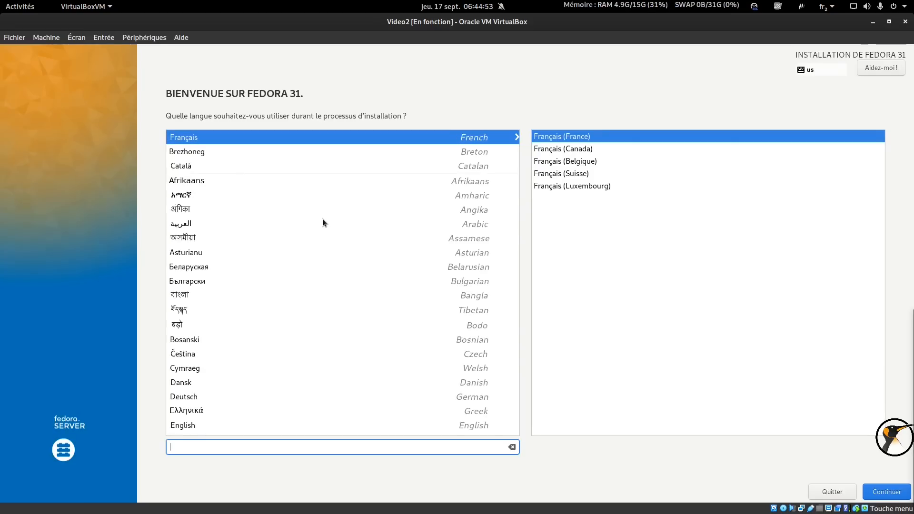
click(869, 495)
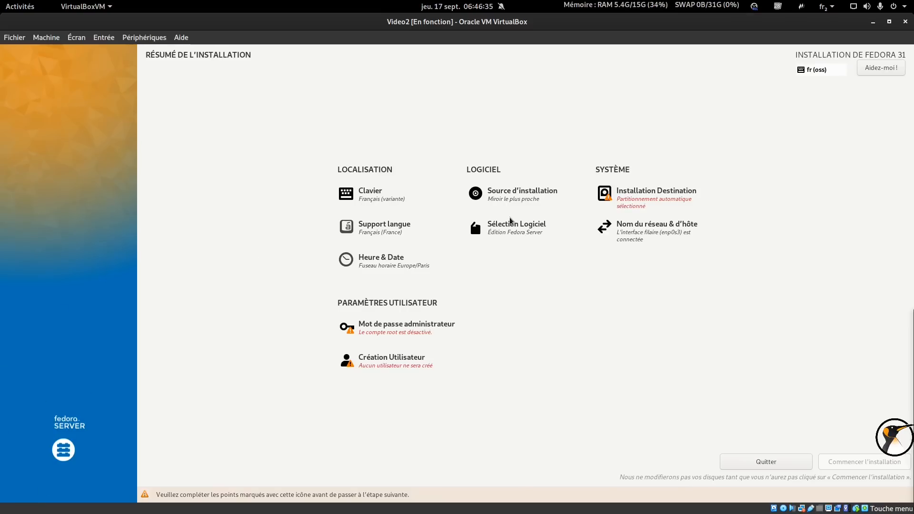
Switch the software selection from Fedora Server to the Bureau Cinnamon desktop environment.
click(510, 230)
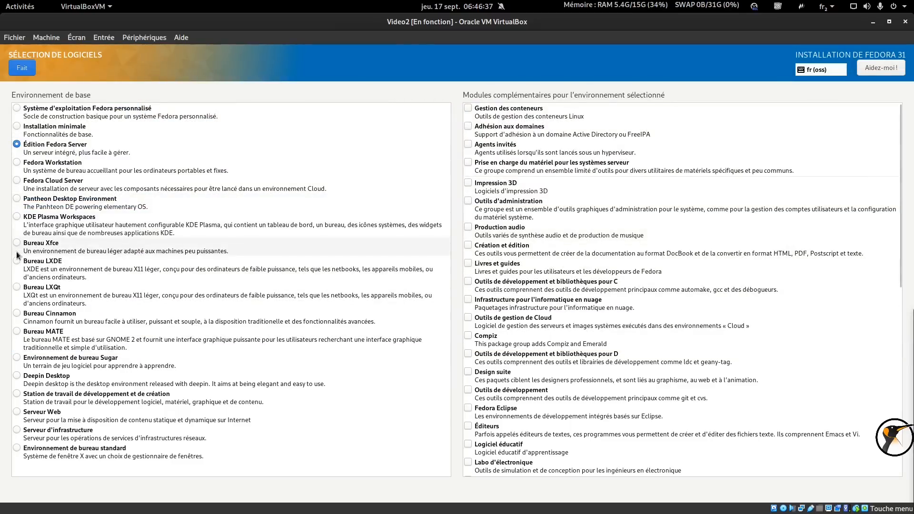
click(17, 314)
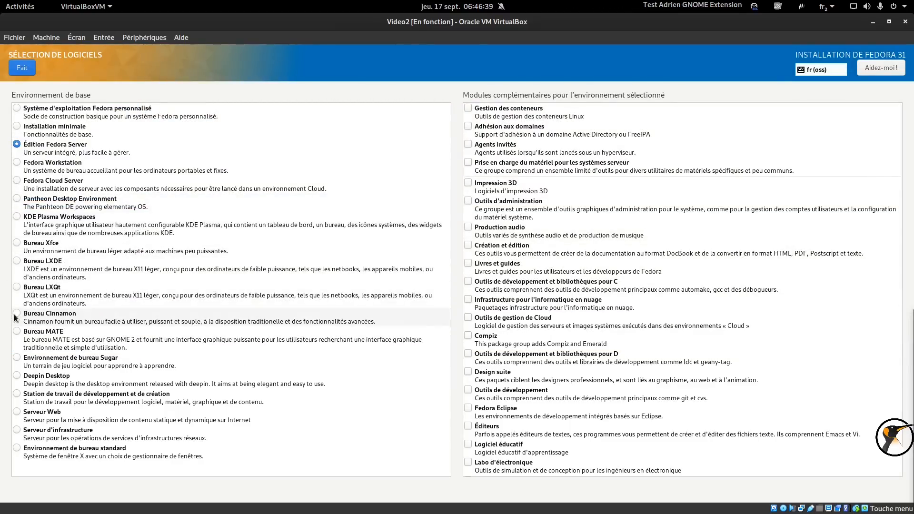
click(478, 147)
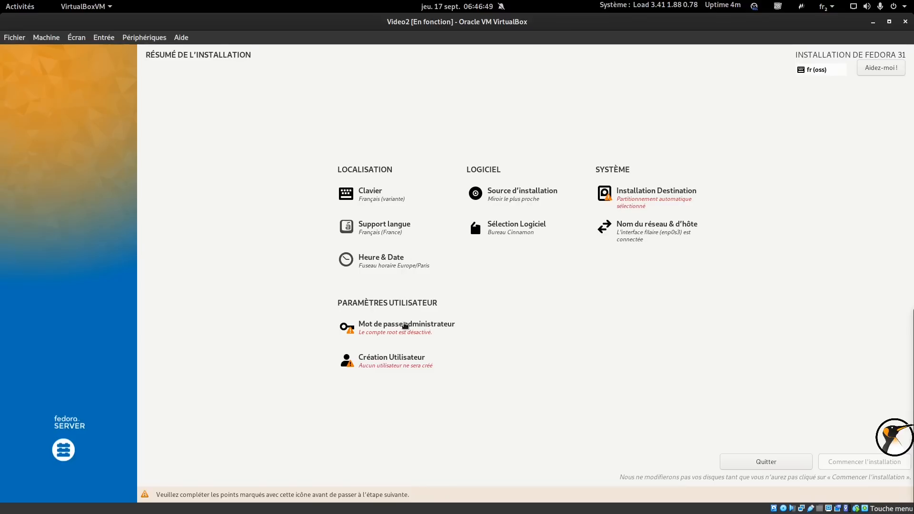
click(405, 326)
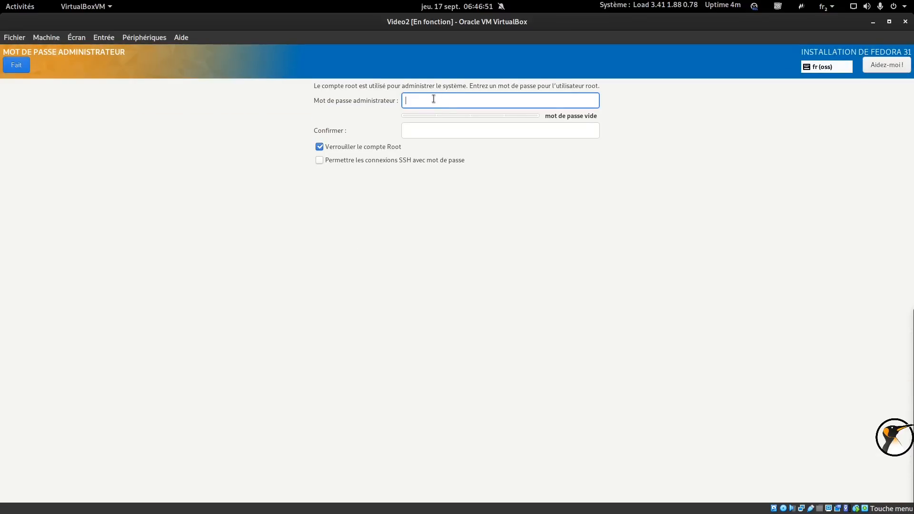
Enter and confirm a root password, accepting the short-password warning.
text(•)
click(417, 130)
text(•)
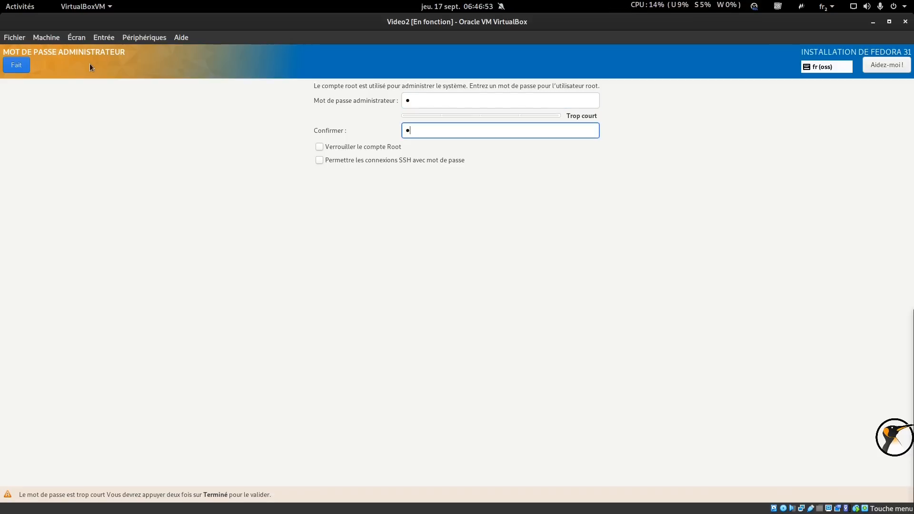
click(16, 67)
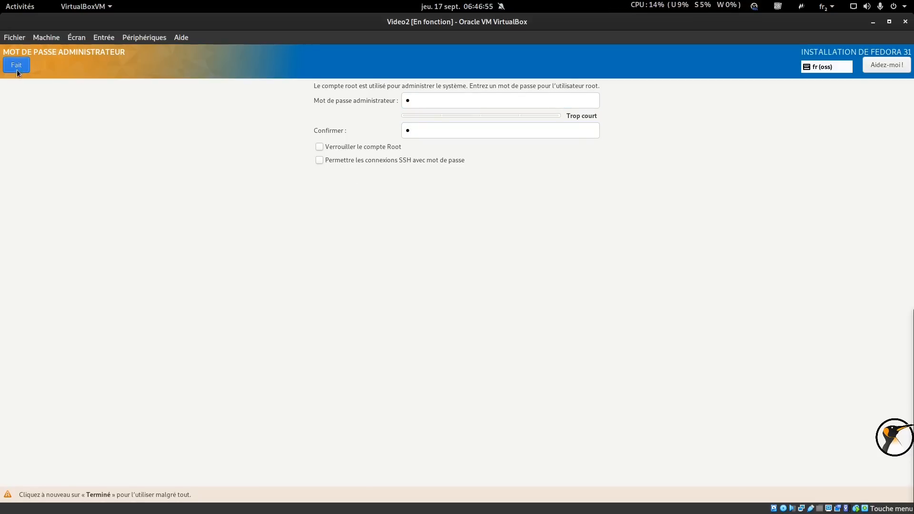
click(17, 69)
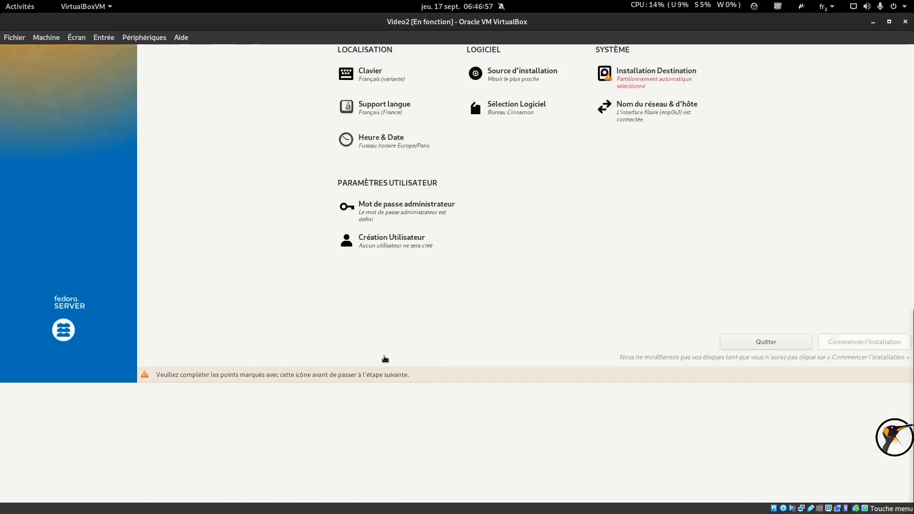
Create an administrator user account with its name and a password, accepting the short-password warning.
click(391, 238)
text(adrien)
key(Tab)
key(Tab)
key(space)
key(Tab)
key(Tab)
text(a)
key(Tab)
text(aa)
key(BackSpace)
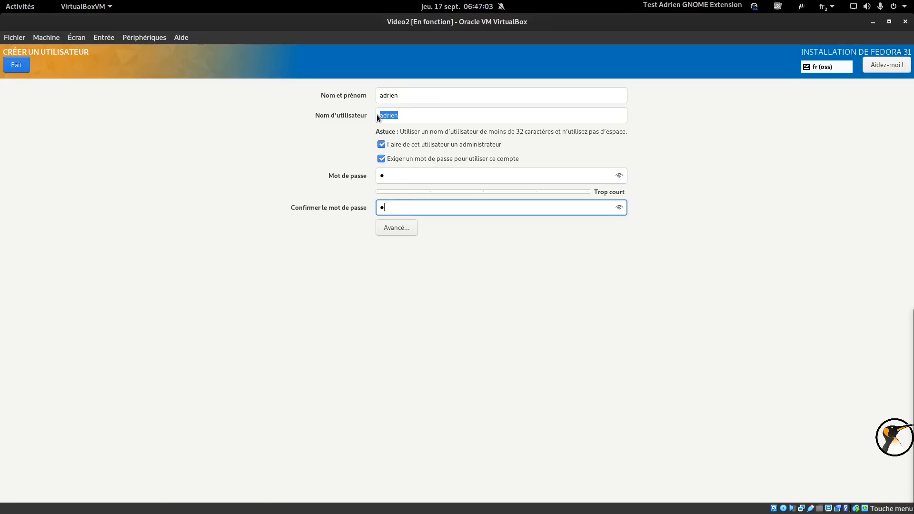
click(16, 67)
click(16, 67)
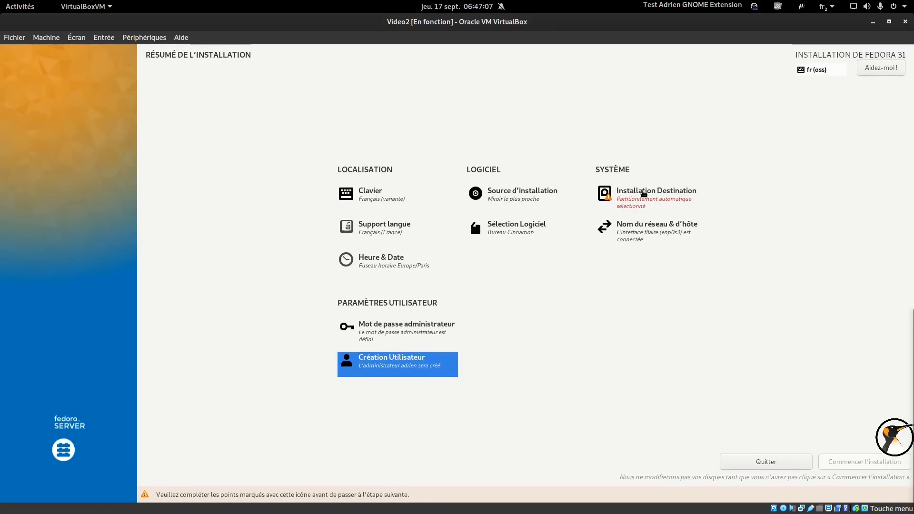
click(640, 187)
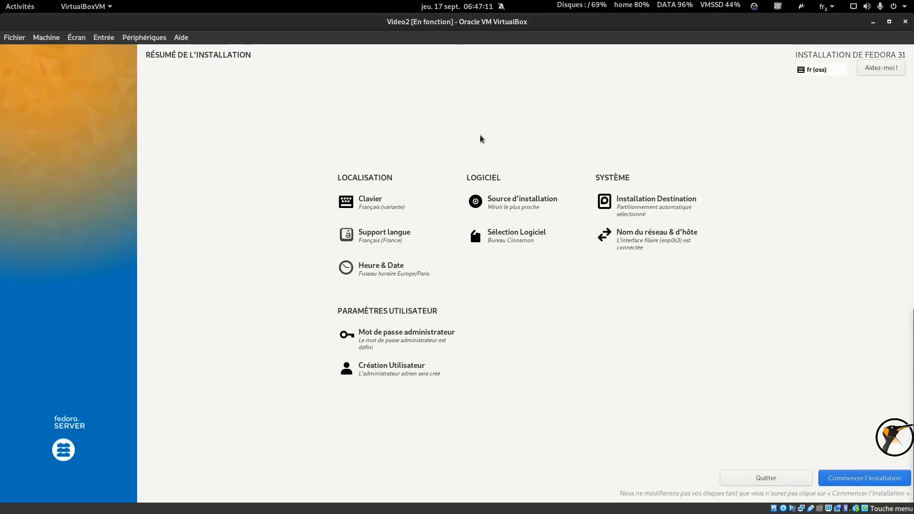
Start the Fedora installation with automatic partitioning, then restart the system once finished.
click(853, 478)
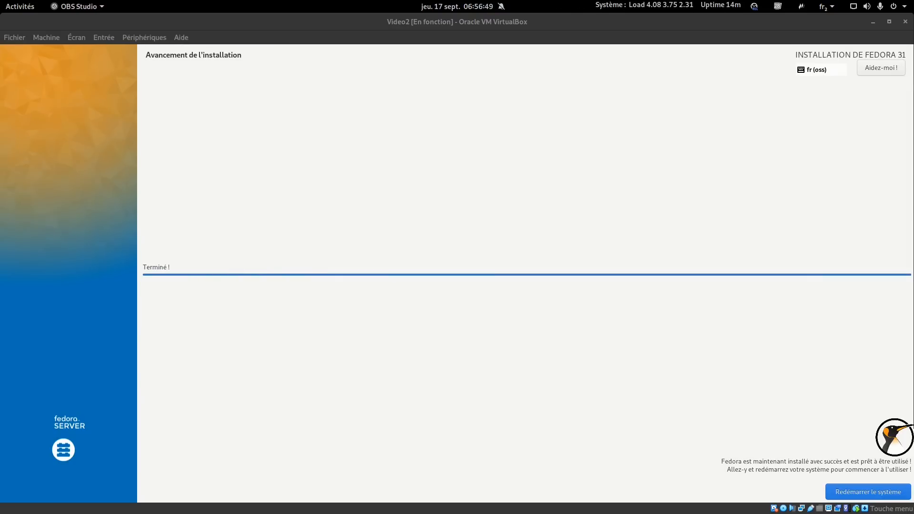
click(842, 486)
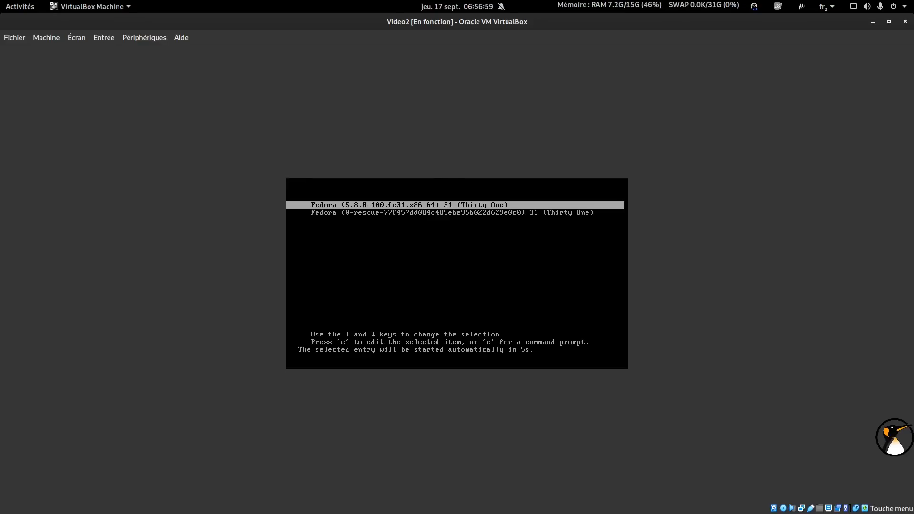
Boot the default Fedora 31 GRUB entry and log in with the user's password.
key(Return)
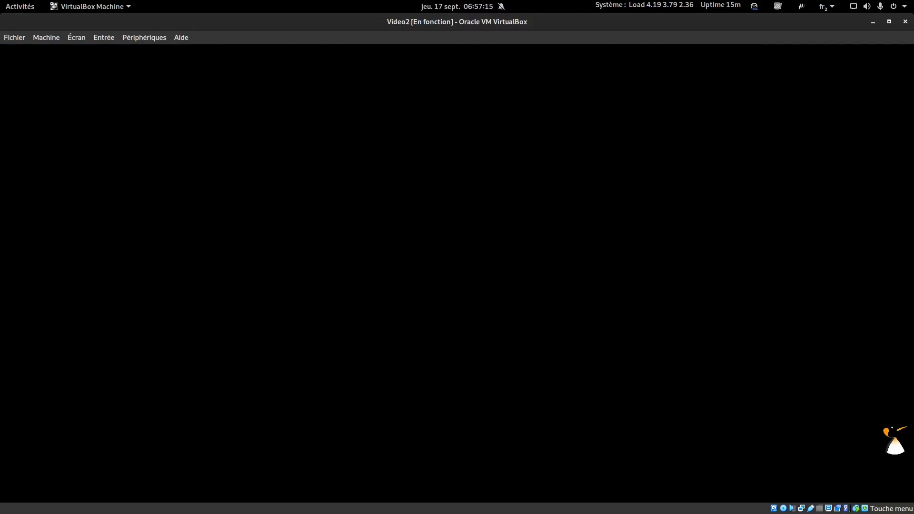
text(•)
key(Return)
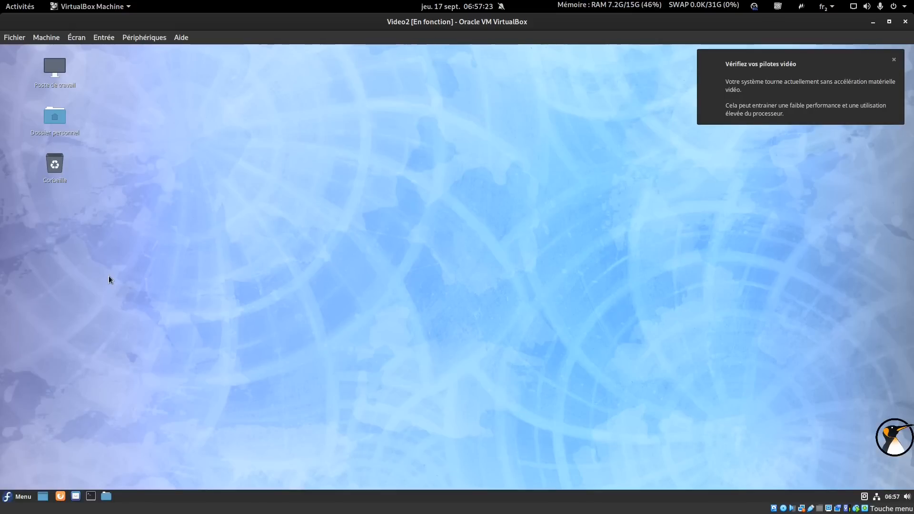
Dismiss the video-driver notification, launch Terminal from the Menu, reposition it and enlarge its text.
click(893, 60)
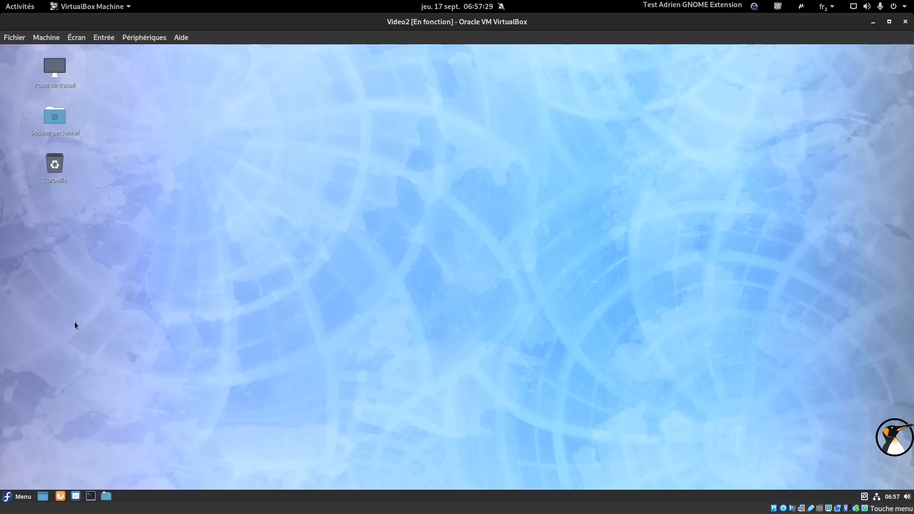
click(28, 499)
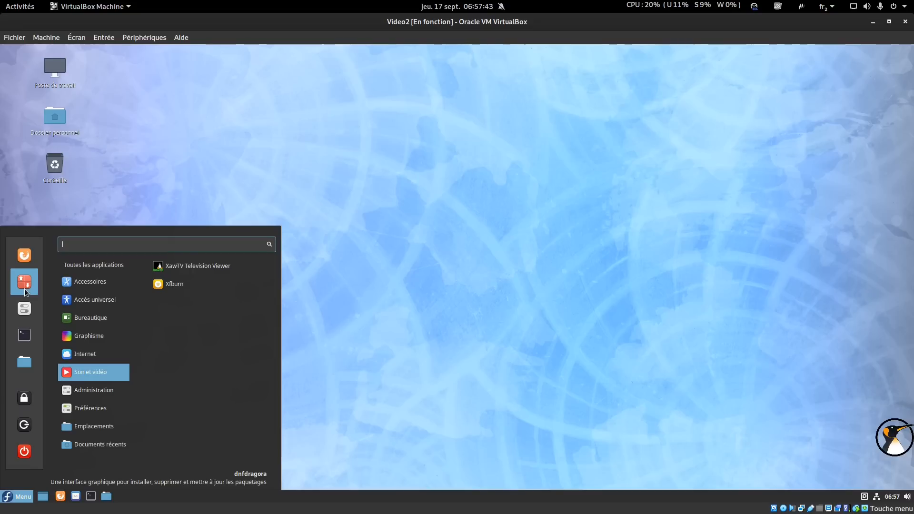
click(24, 336)
drag(402, 166, 450, 84)
key(ctrl+plus)
key(ctrl+plus)
Append fastestmirror=true to /etc/dnf/dnf.conf using sudo vi, then save with :wq.
text(sudo vi)
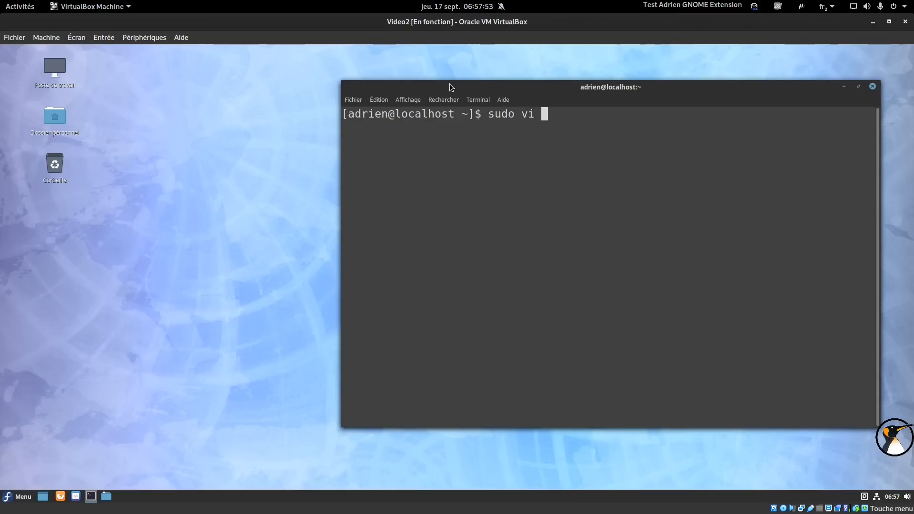
text( /etc/dnf/dnf.conf)
key(Return)
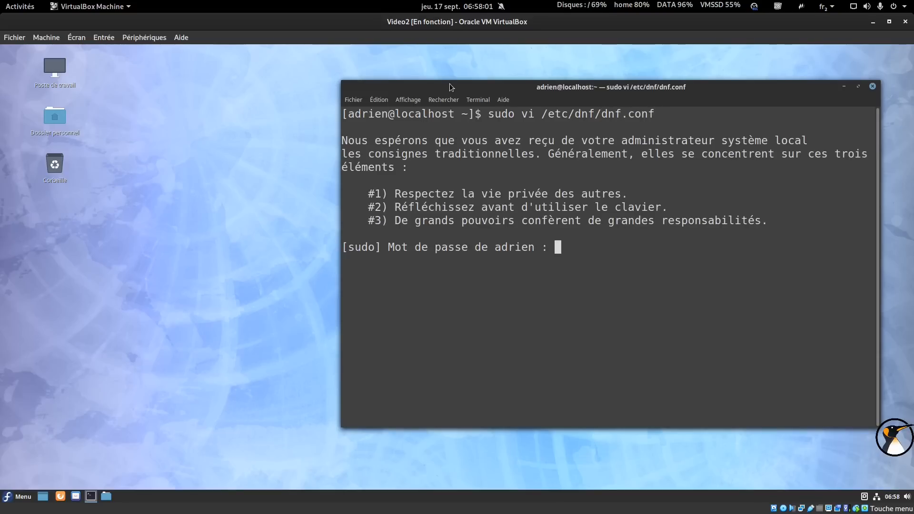
key(Return)
key(Down)
key(Down)
key(Down)
key(Down)
key(Down)
text(o)
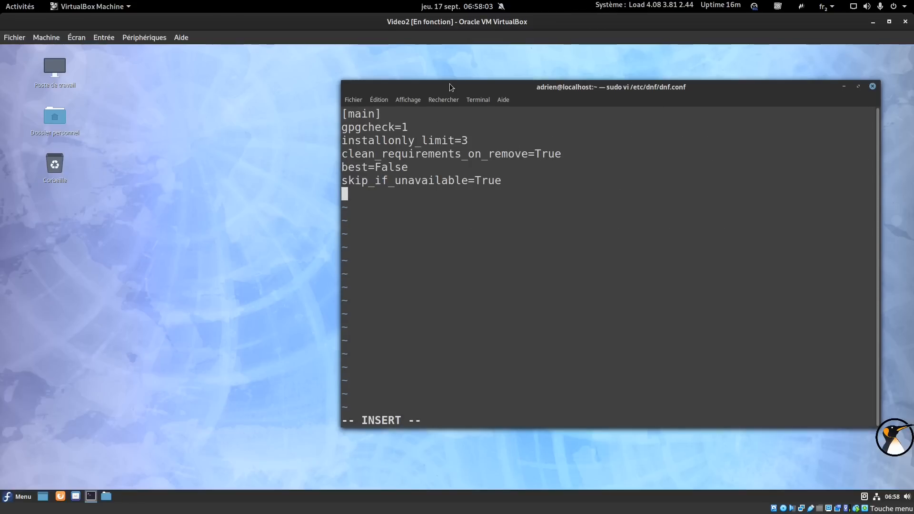
text(fastestmirror=true)
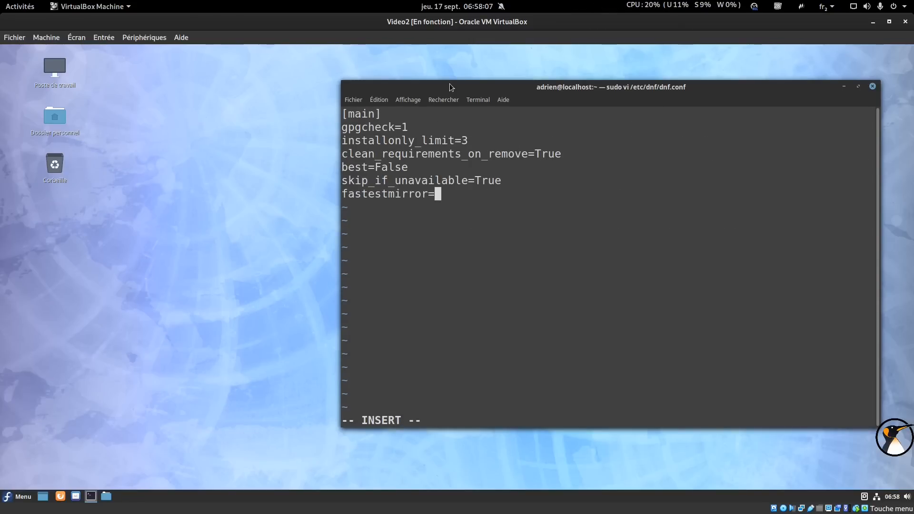
key(Escape)
text(:wq)
key(Return)
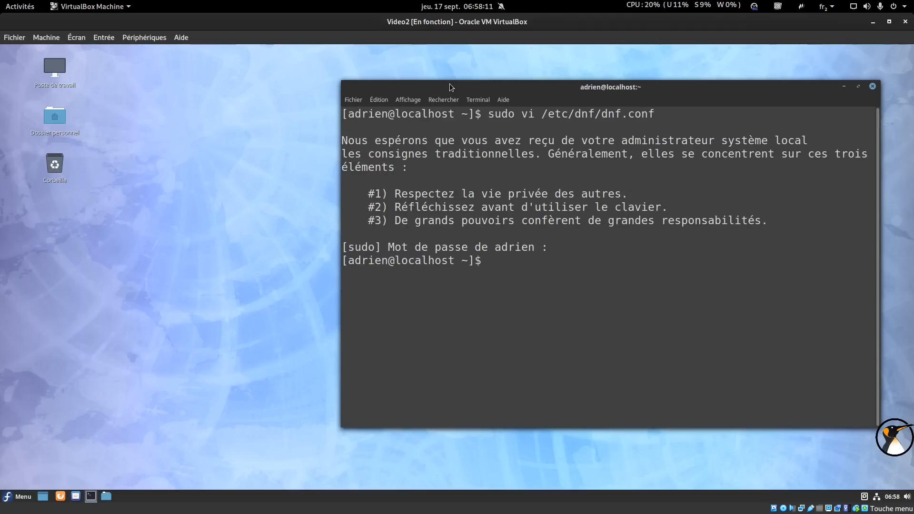
drag(450, 84, 461, 69)
Run sudo dnf autoremove dnfdragora, confirm with 'o', then launch Firefox.
text(sudo)
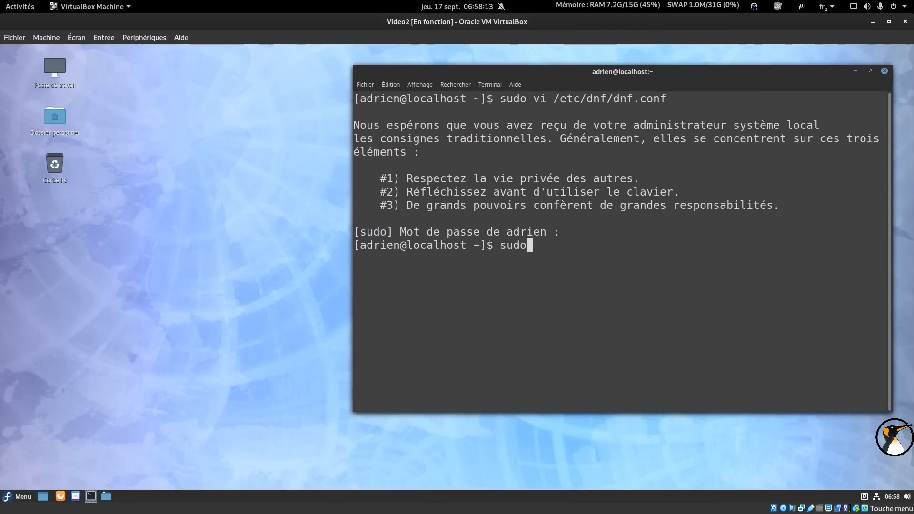
text( dnf autor)
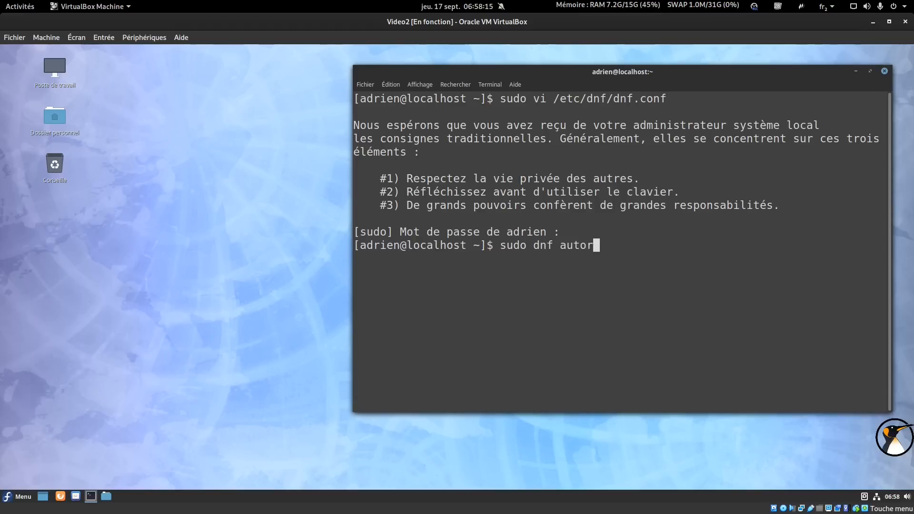
text(emove dnfdragora)
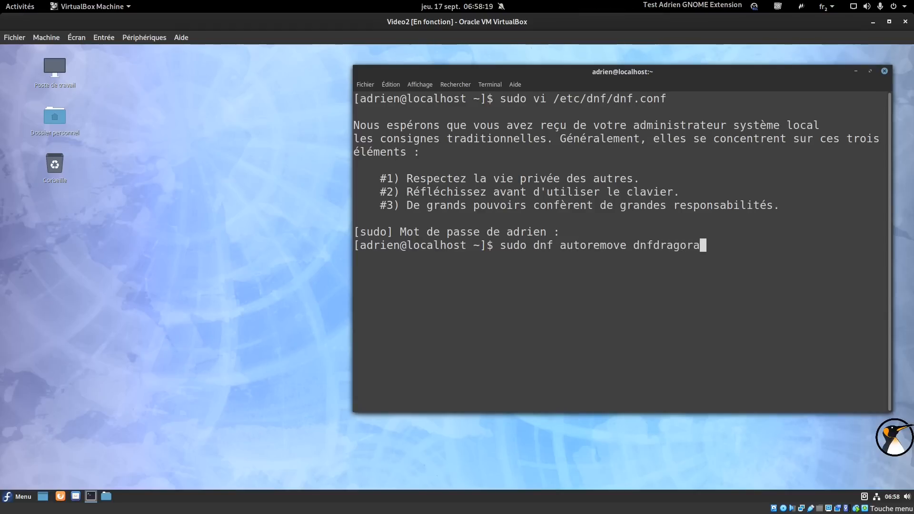
key(Return)
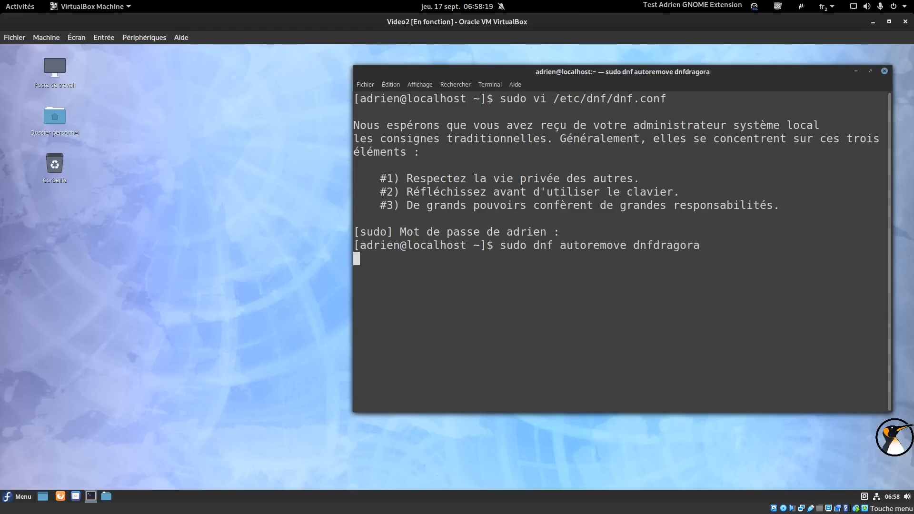
text(o)
key(Return)
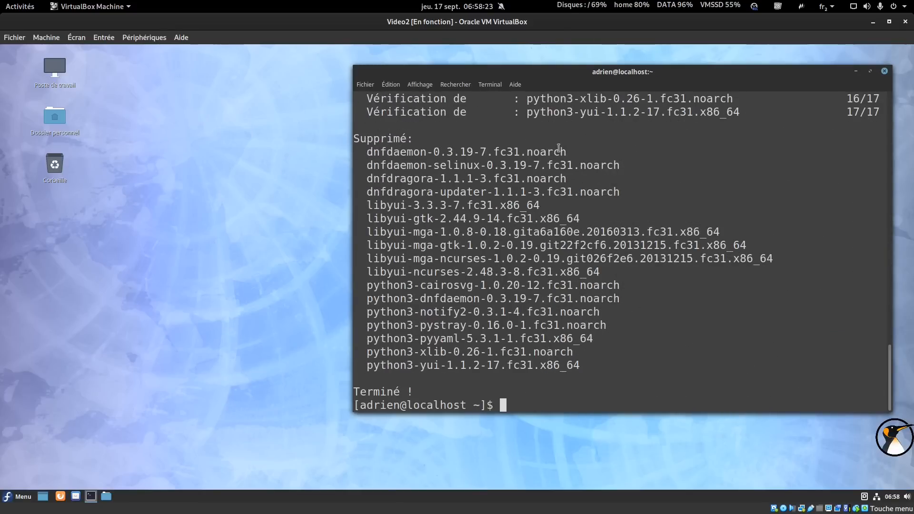
drag(555, 69, 561, 62)
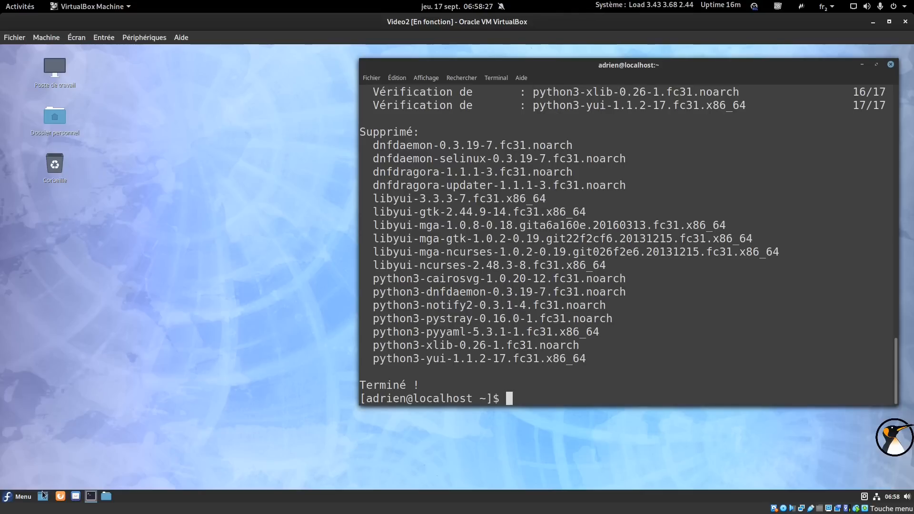
click(60, 496)
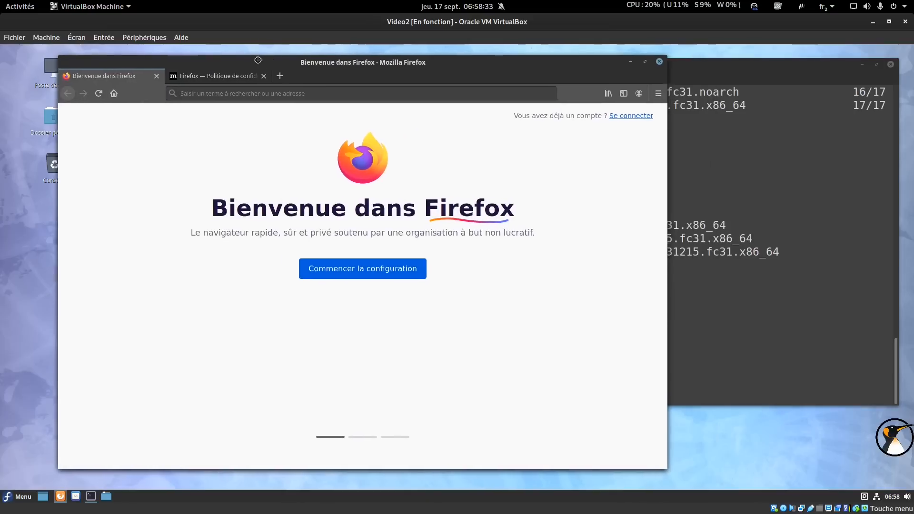
Run sudo dnf install gnome-software gnome-packagekit and confirm the 18-package transaction with 'o'.
click(802, 254)
text(sudo dnf install gnome-so)
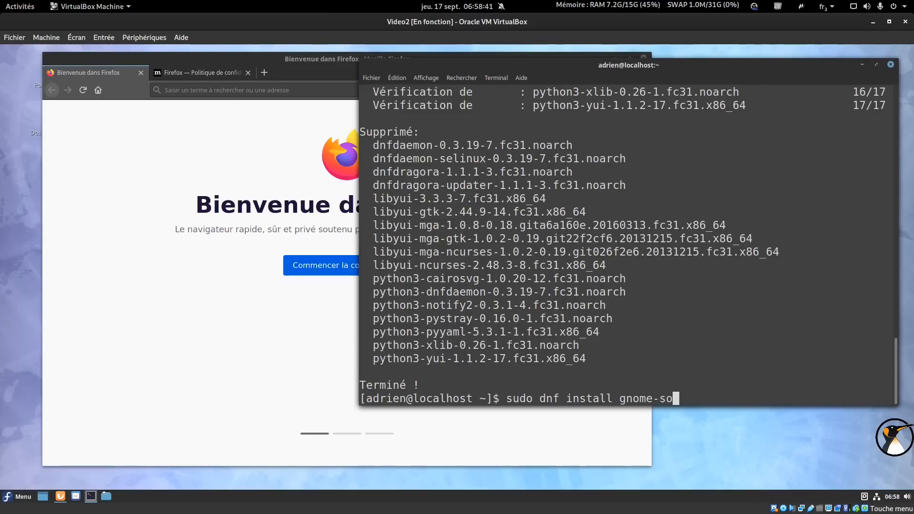
text(ftware)
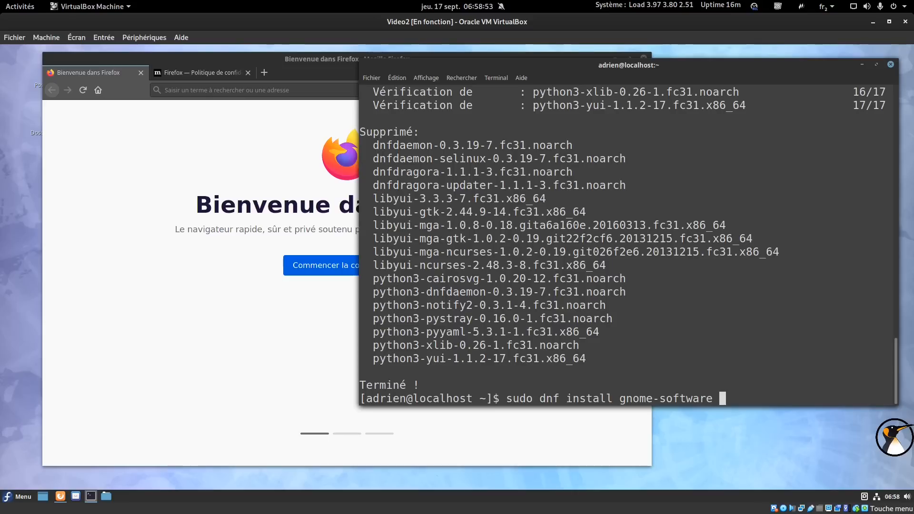
text(gnome-)
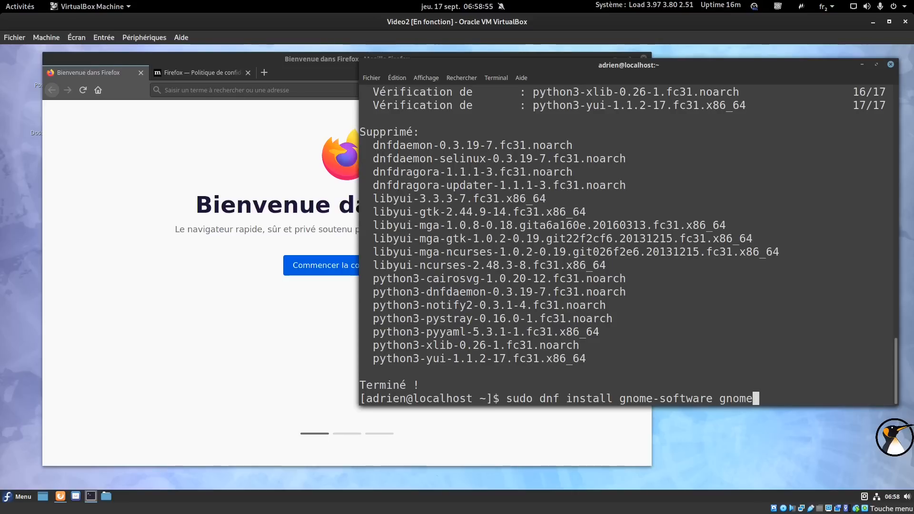
text(packagekit)
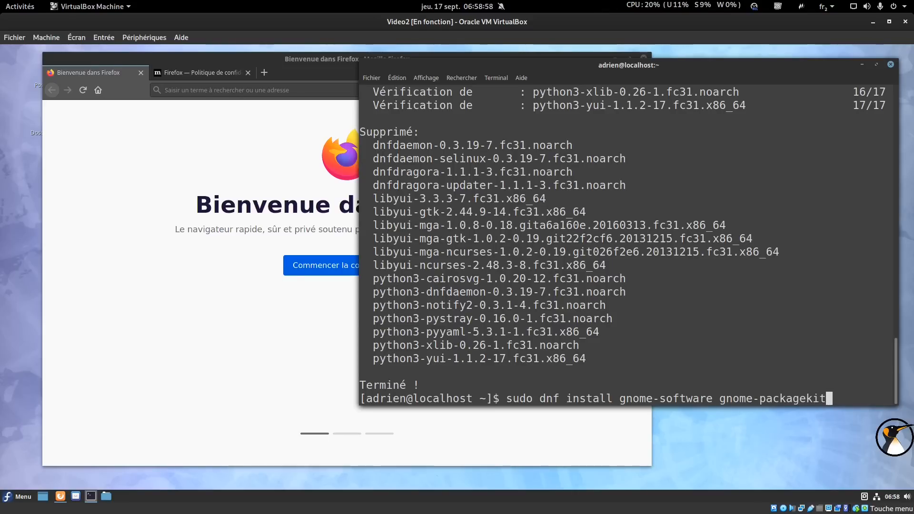
key(Return)
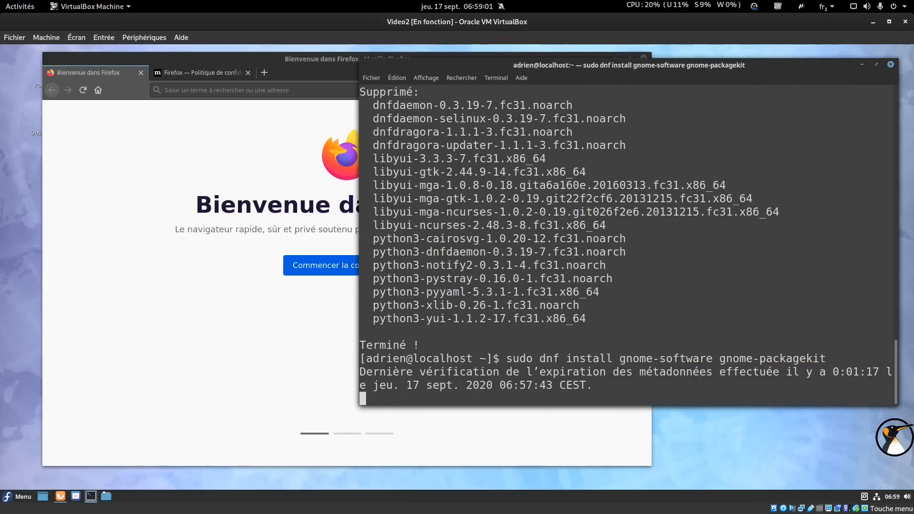
text(o)
key(Return)
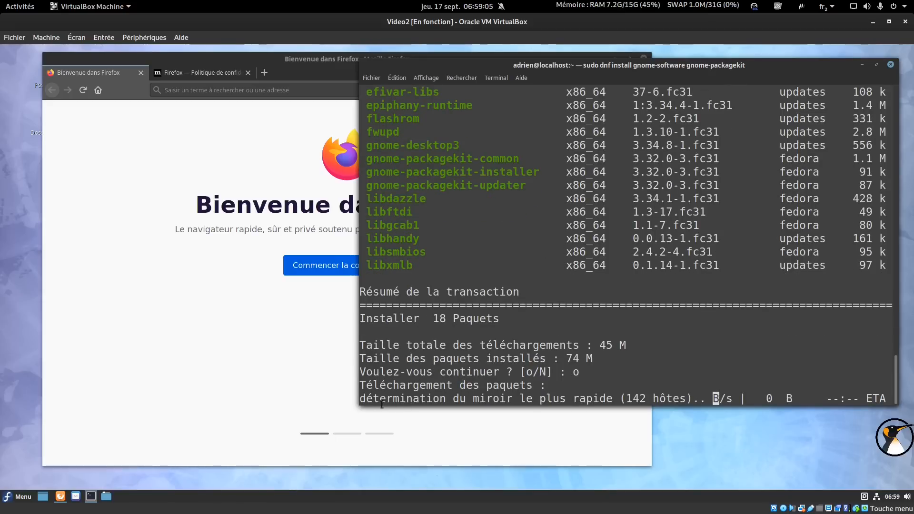
drag(374, 403, 633, 403)
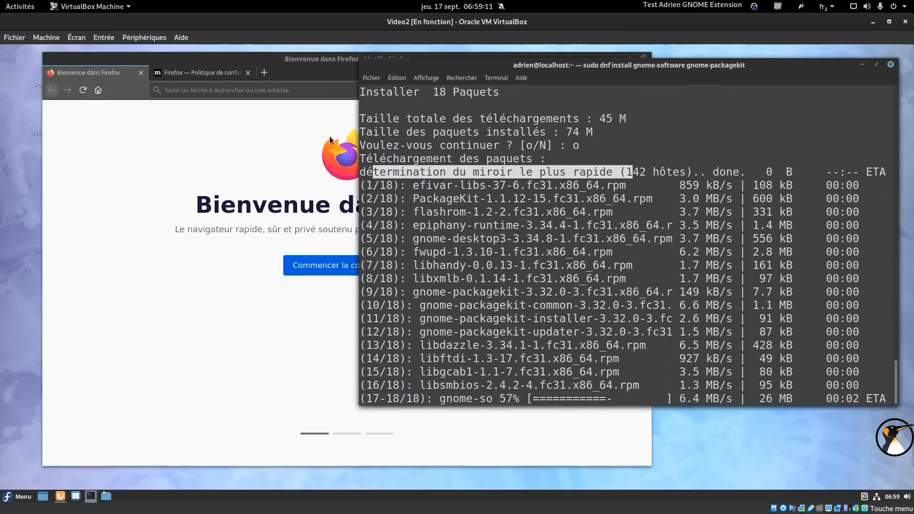
click(309, 91)
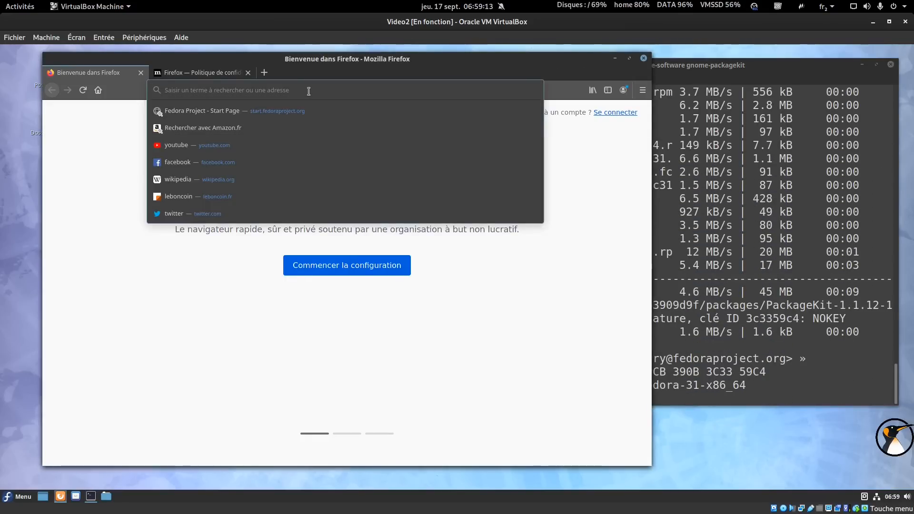
Accept the Fedora signing key import in the terminal by answering 'o'.
key(alt+Tab)
text(o)
key(Return)
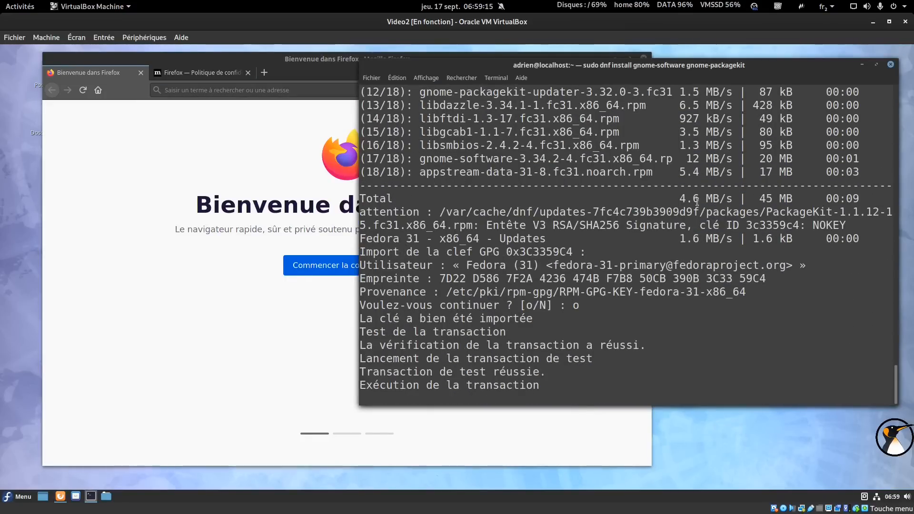
Search 'vivaldi' in Firefox and open the Vivaldi website from the results.
click(238, 90)
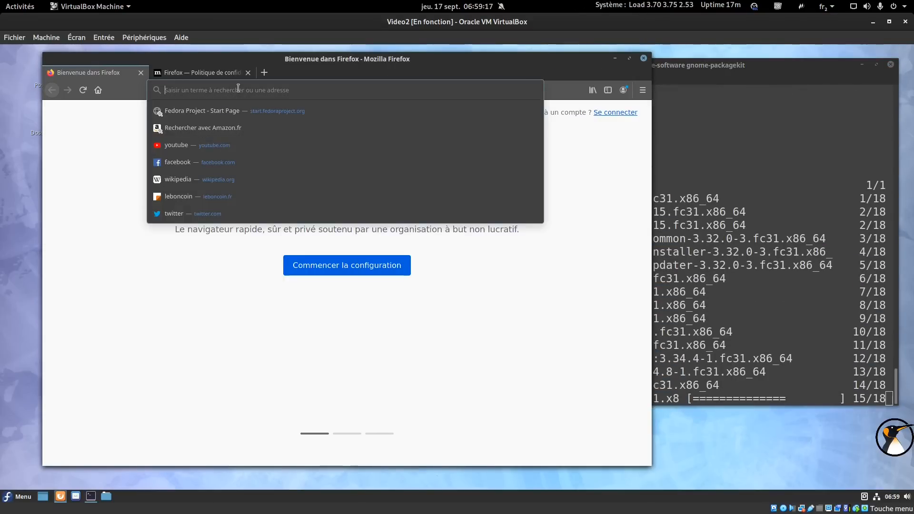
text(vivaldi)
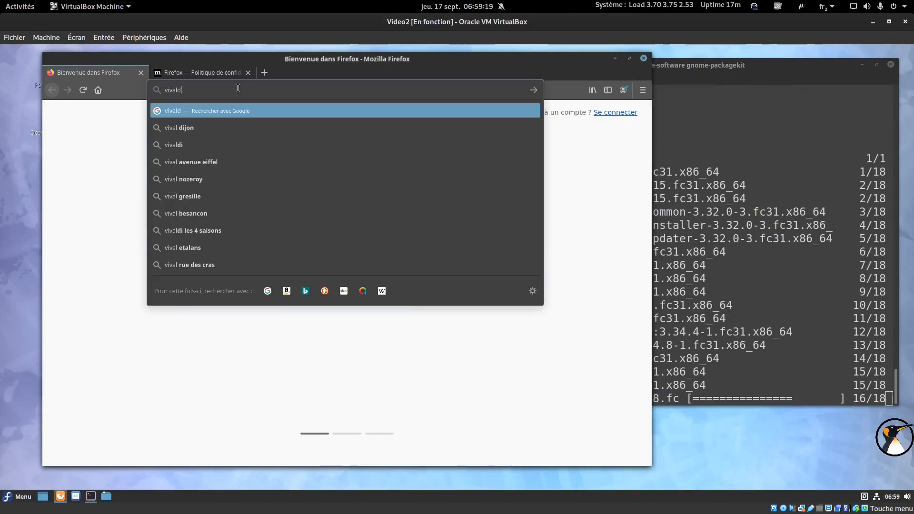
key(Return)
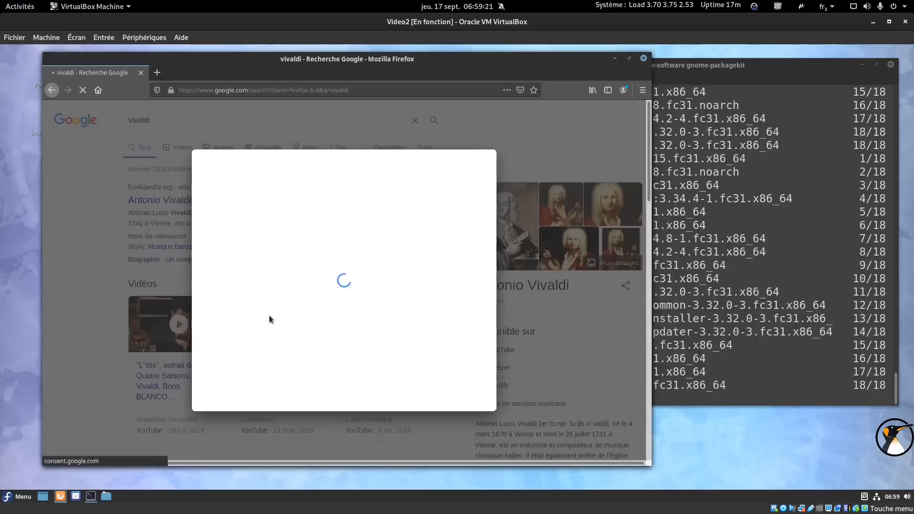
click(460, 399)
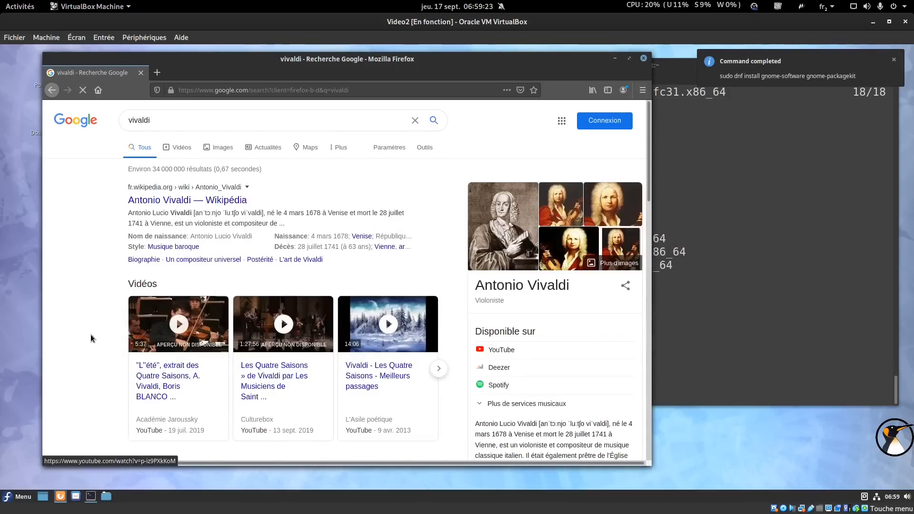
scroll(198, 183, down, 8)
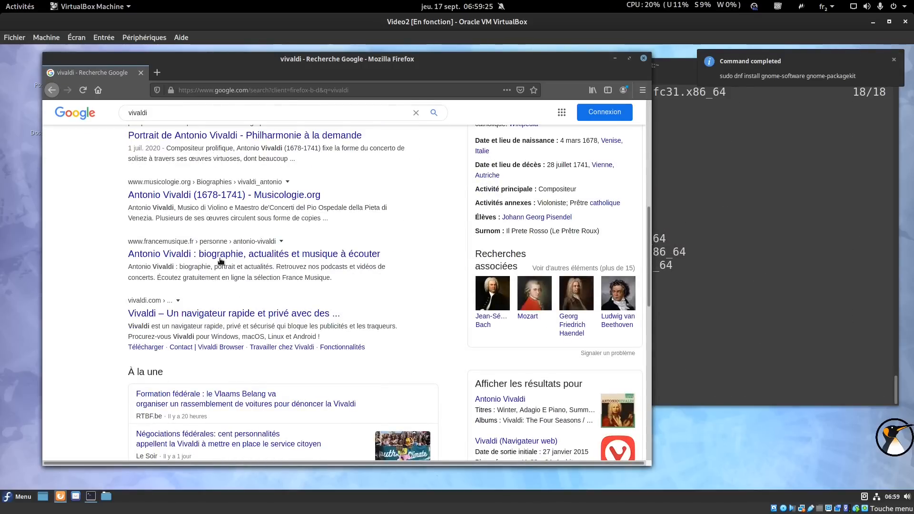
click(197, 316)
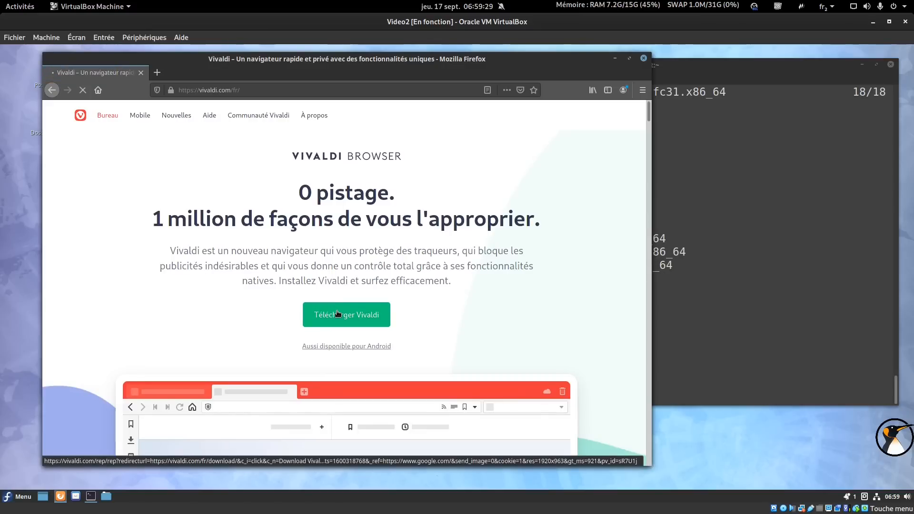
Download the Vivaldi Linux RPM 64bit package and save the file.
click(337, 313)
click(204, 340)
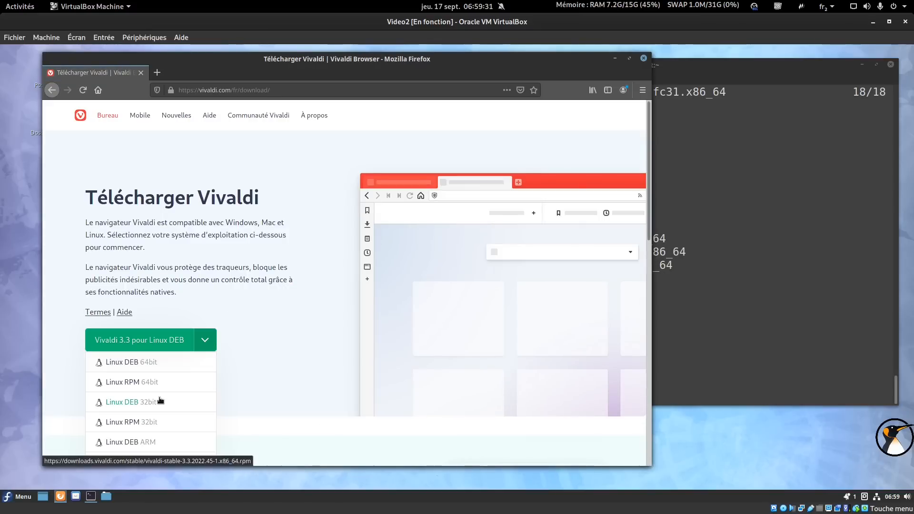
click(153, 382)
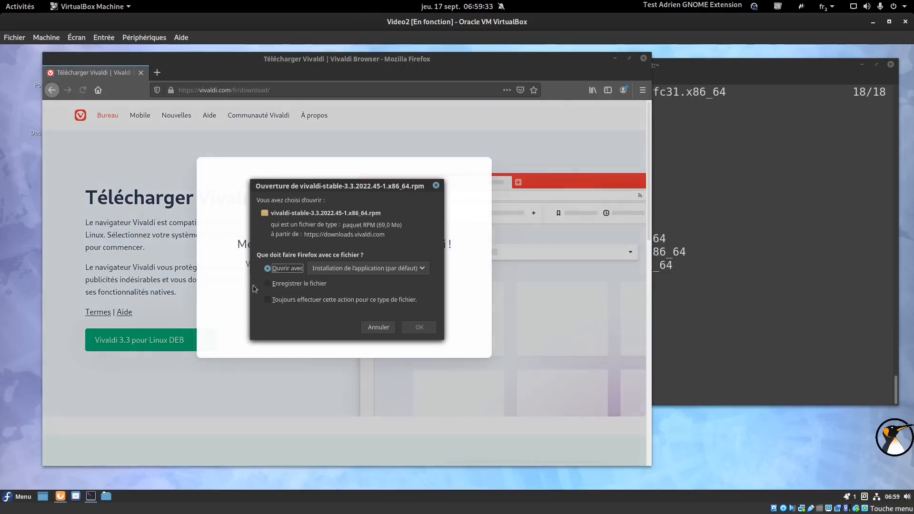
click(295, 284)
click(419, 327)
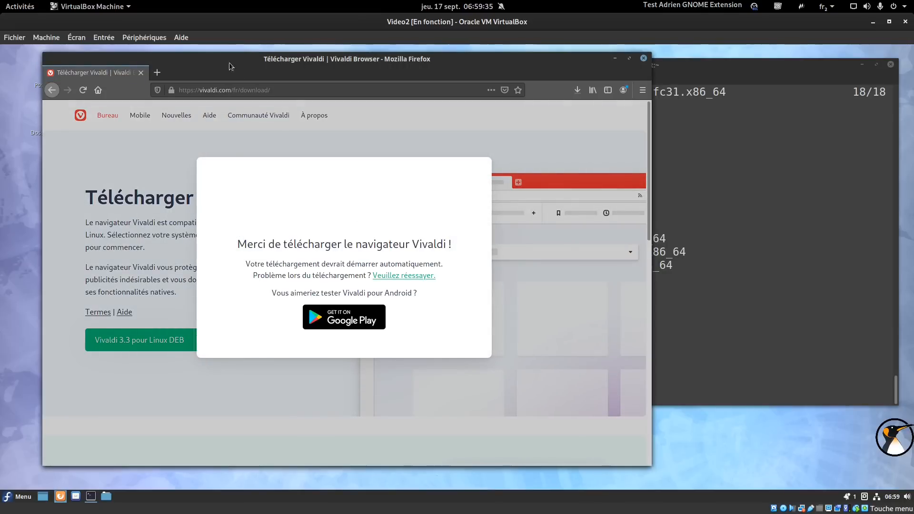
click(157, 72)
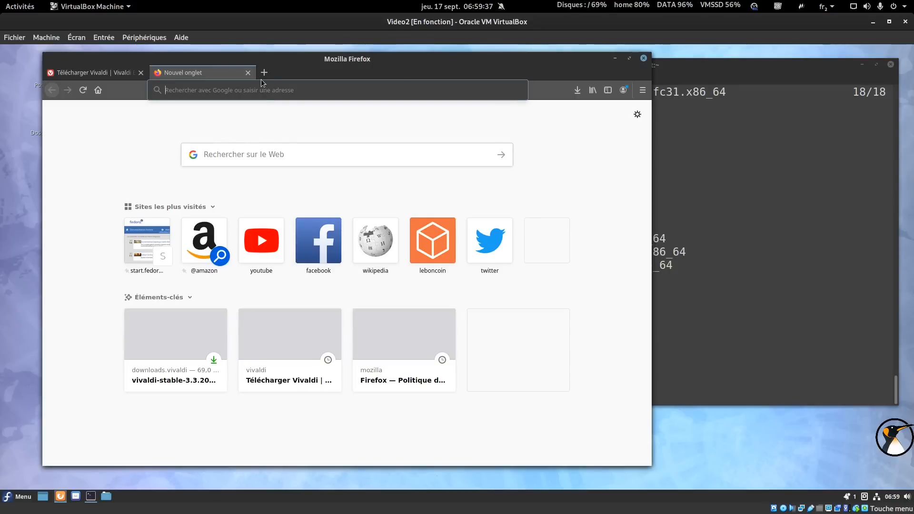
Google 'rpm fusion', 'flathub' and 'copr', each in its own browser tab.
text(rpm fusion)
key(Return)
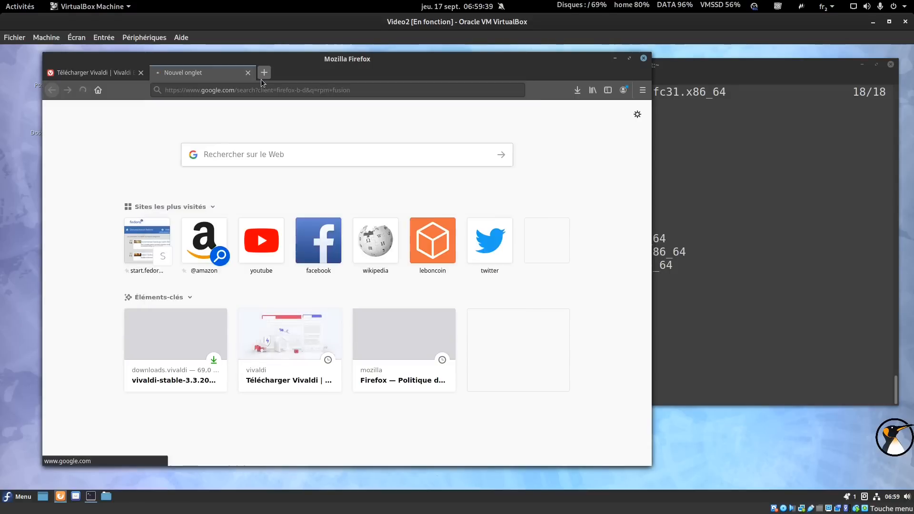
click(264, 76)
text(flathub)
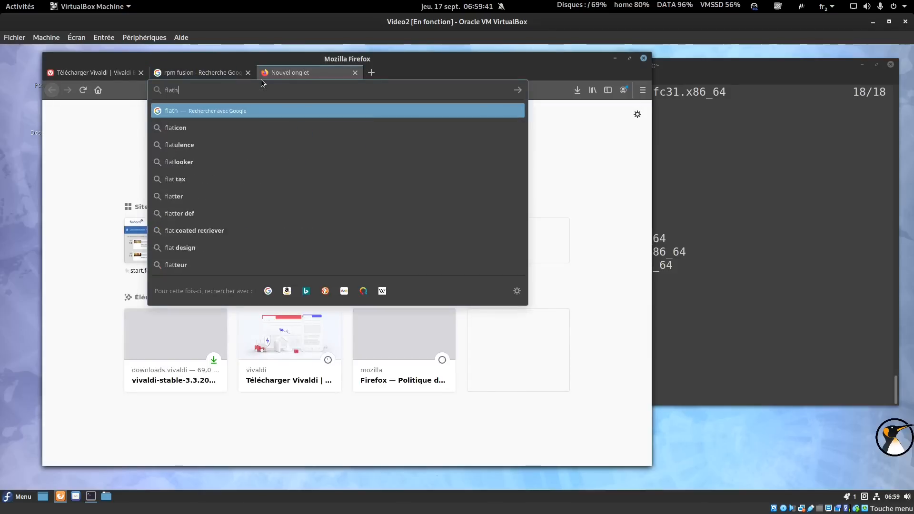
key(Return)
click(372, 73)
text(copr)
key(Return)
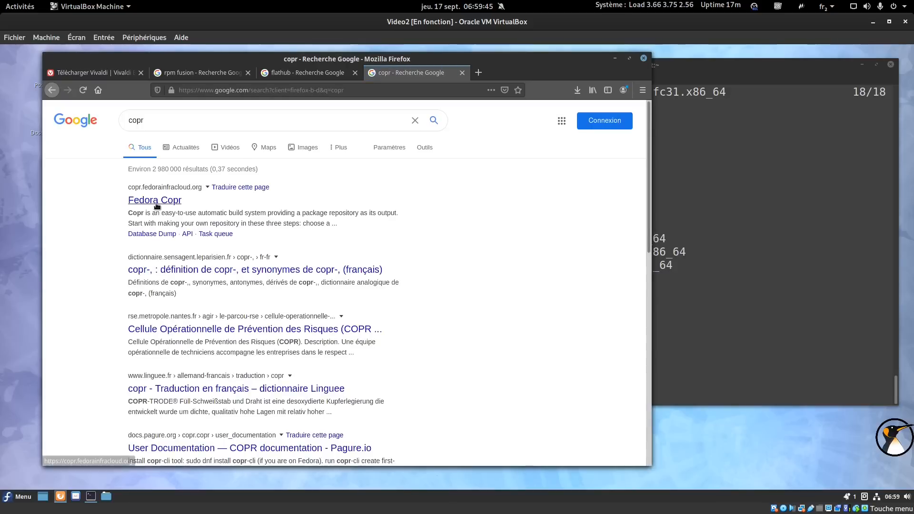
Open Fedora Copr and search its projects for 'adriend*', then revisit the rpm fusion results.
click(156, 206)
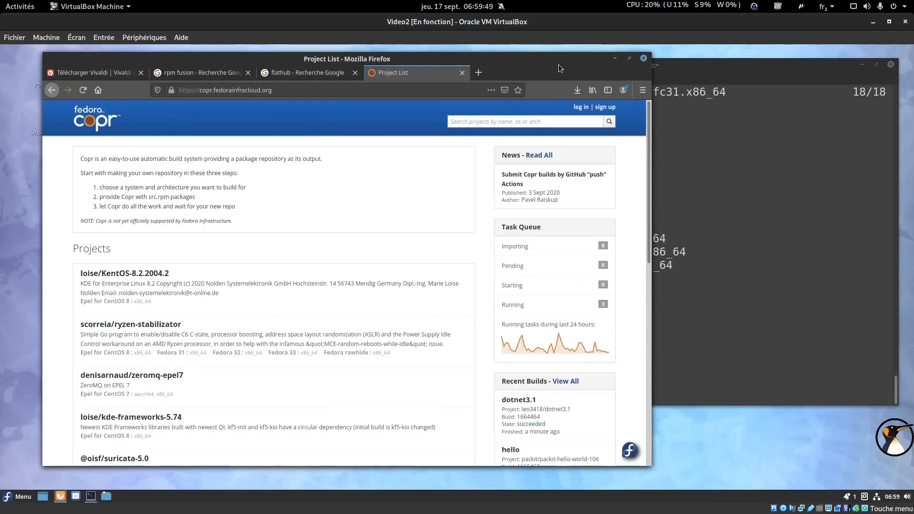
click(485, 119)
text(adriend*)
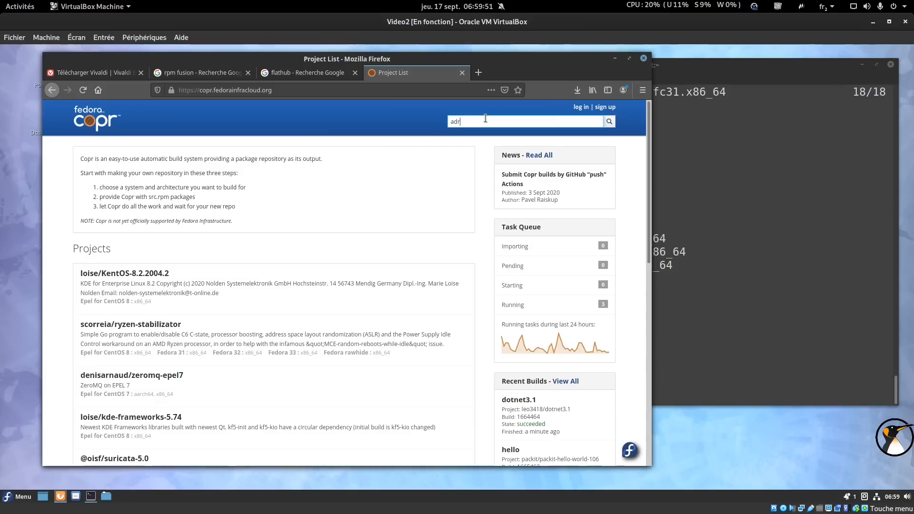
key(Return)
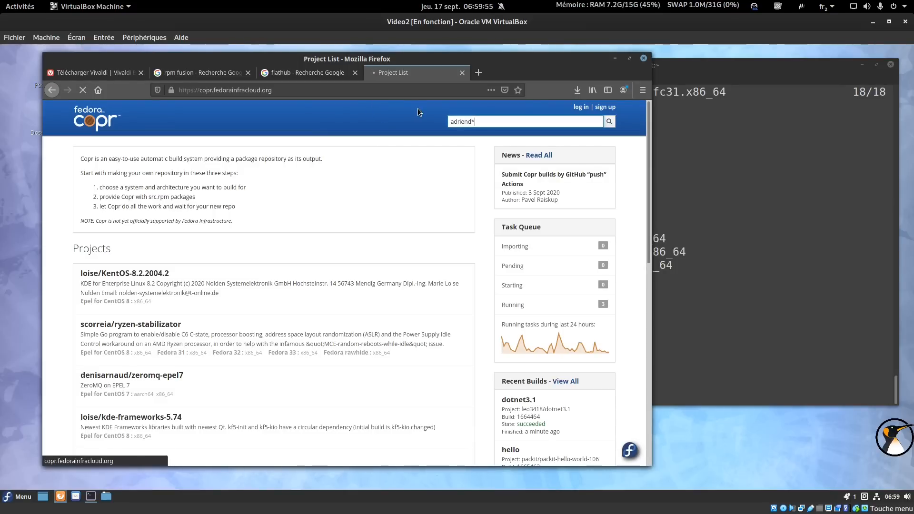
click(200, 71)
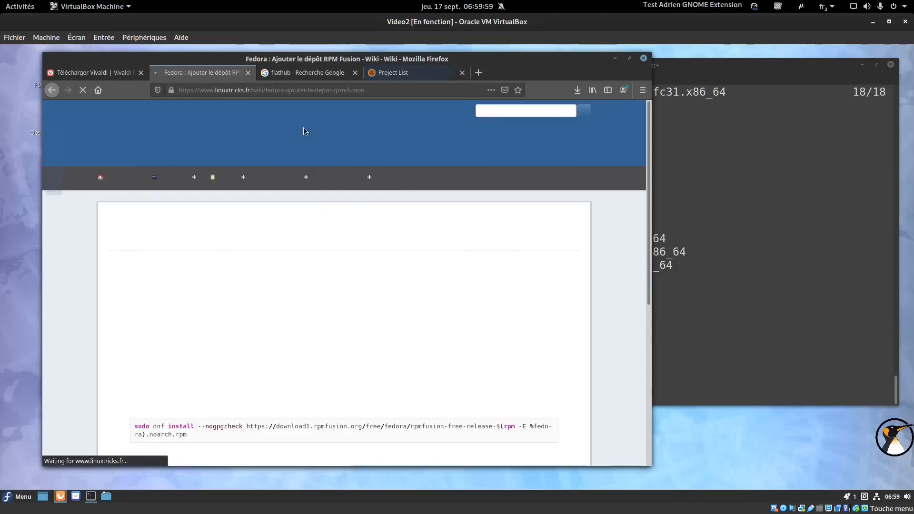
click(393, 73)
Open the fedora-apps Copr project and paste the free RPM Fusion install command into the terminal.
click(111, 270)
click(200, 73)
scroll(188, 316, down, 7)
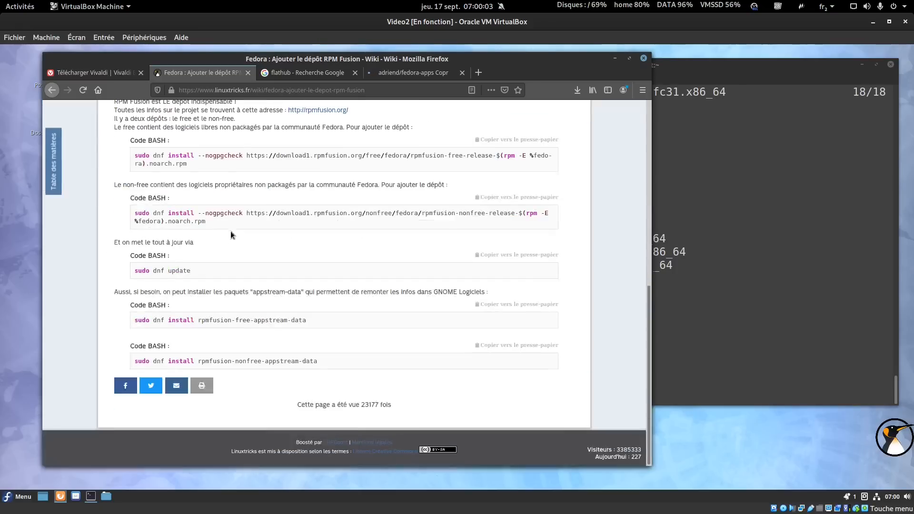
scroll(209, 223, up, 2)
triple_click(209, 235)
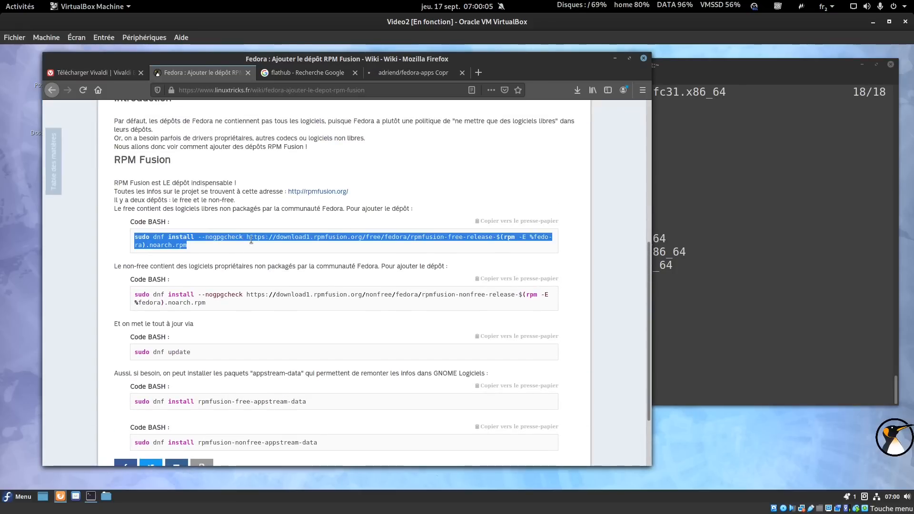
key(ctrl+c)
right_click(661, 223)
click(690, 258)
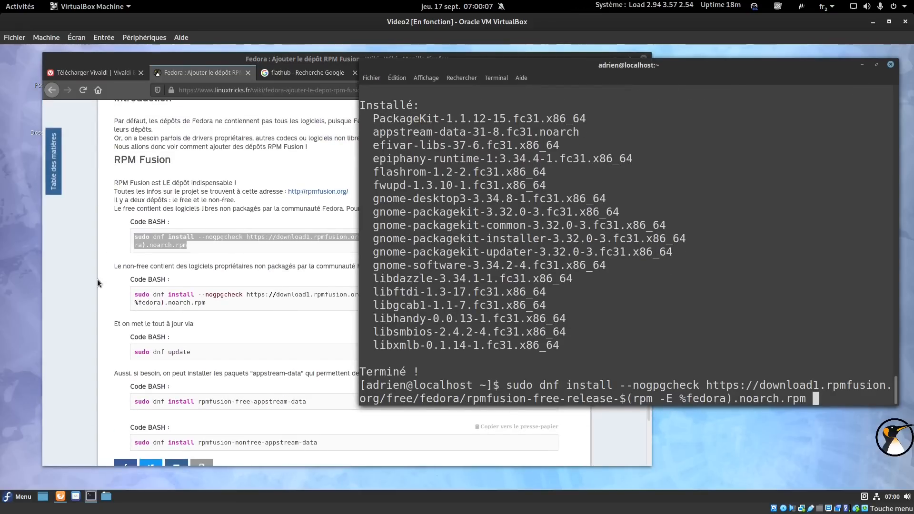
Append the non-free RPM Fusion URL, run the install, and confirm both release packages with 'o'.
click(224, 296)
drag(246, 295, 251, 307)
key(ctrl+c)
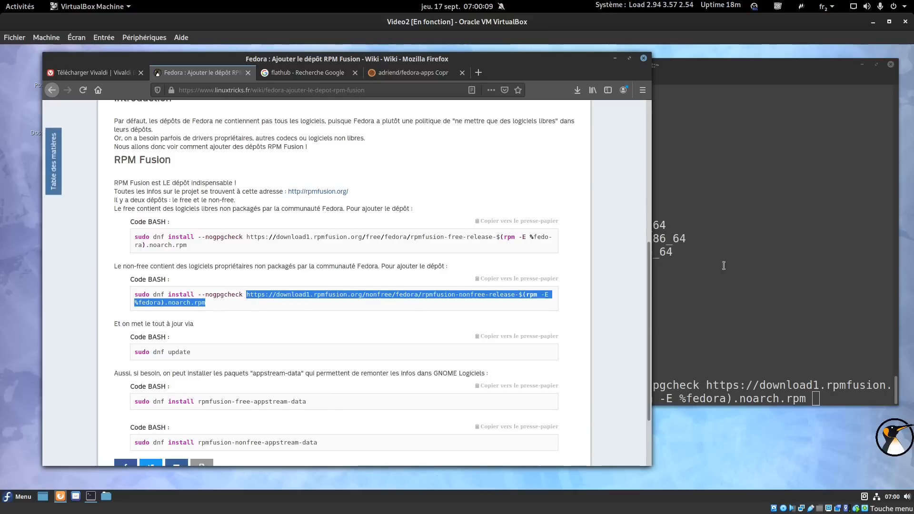
right_click(754, 222)
click(769, 252)
key(Return)
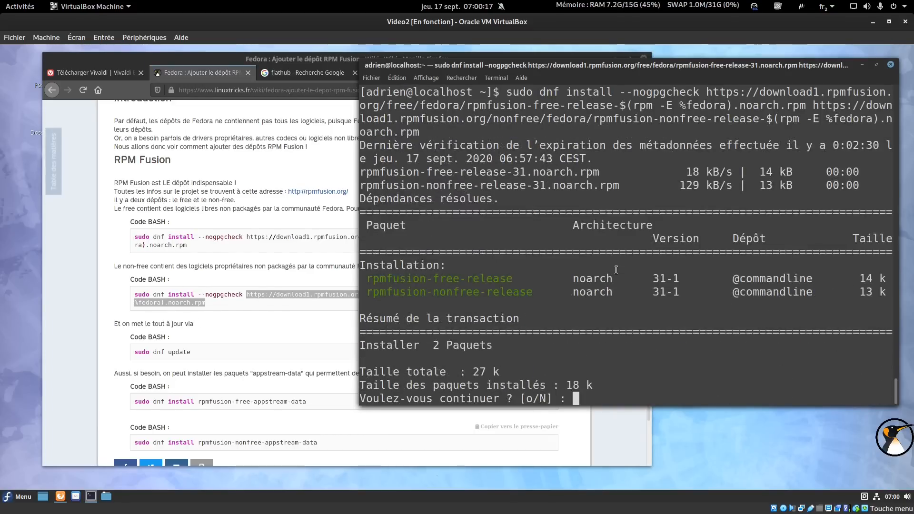
text(o)
key(Return)
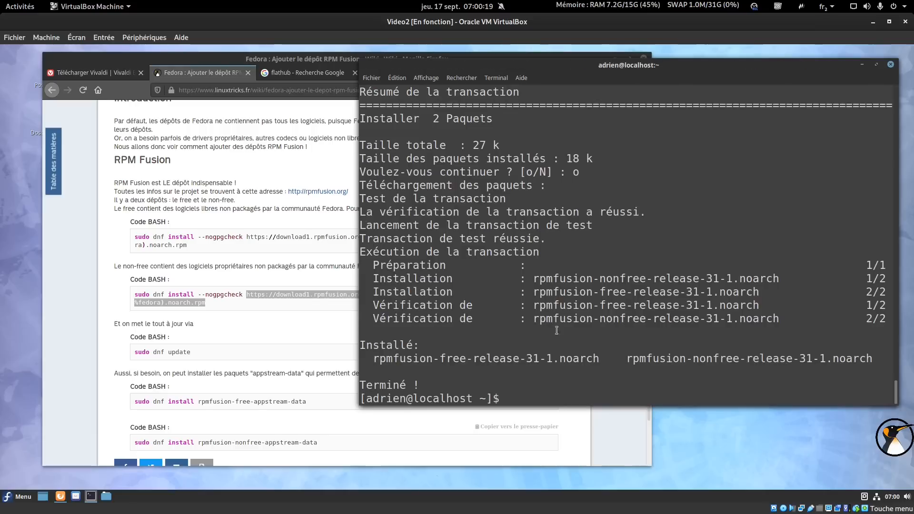
Run 'sudo dnf upgrade', fixing the mistyped command first.
text(sudo dnf upgdra)
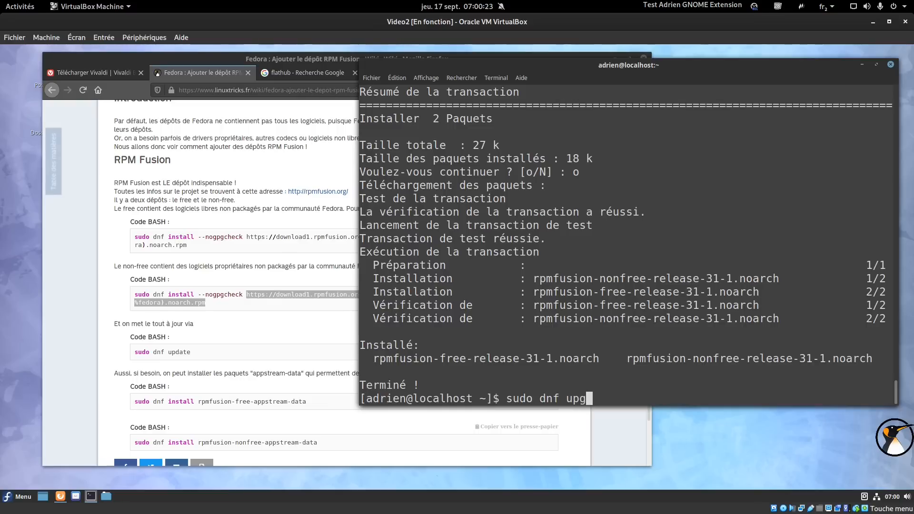
key(BackSpace)
key(BackSpace)
key(BackSpace)
text(rade)
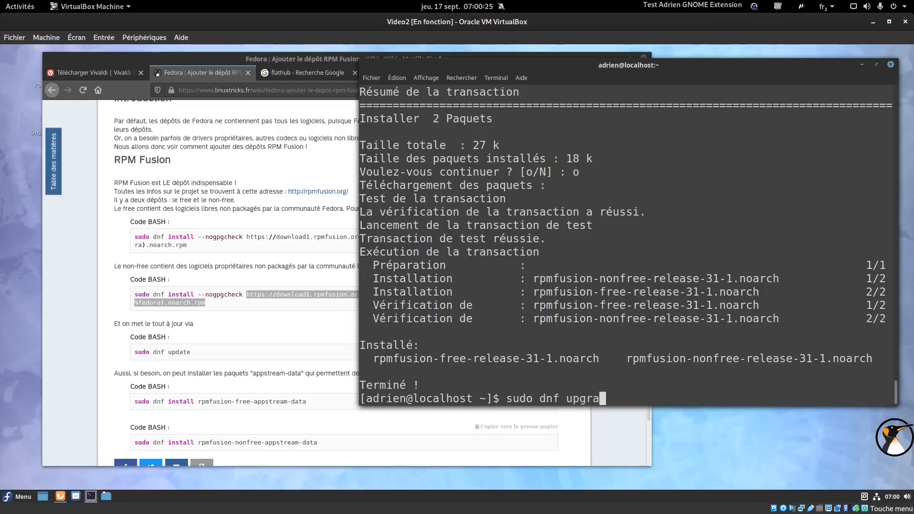
key(Return)
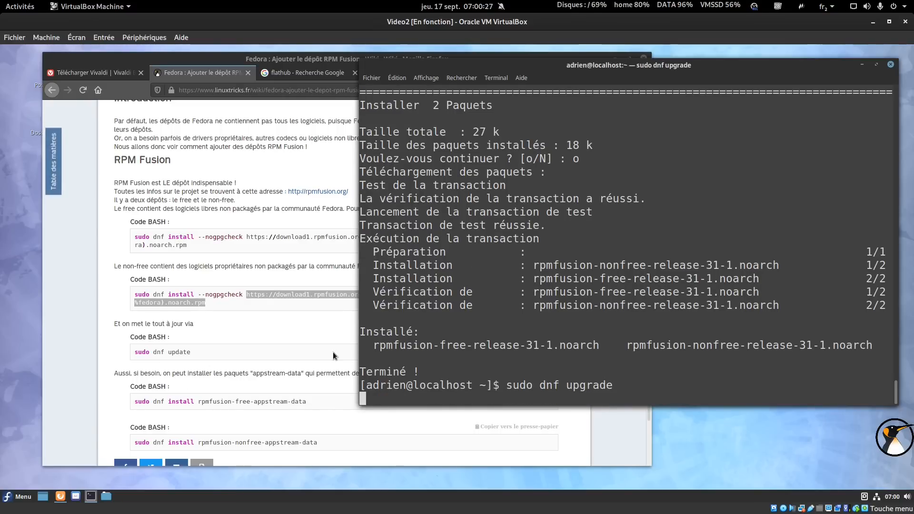
Select the rpmfusion-free-appstream-data install line in the guide and move the terminal aside.
click(253, 366)
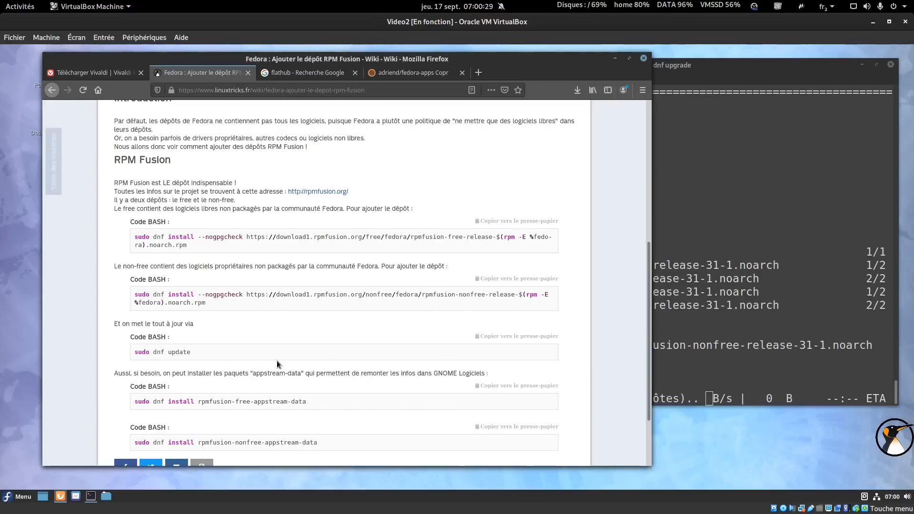
triple_click(143, 403)
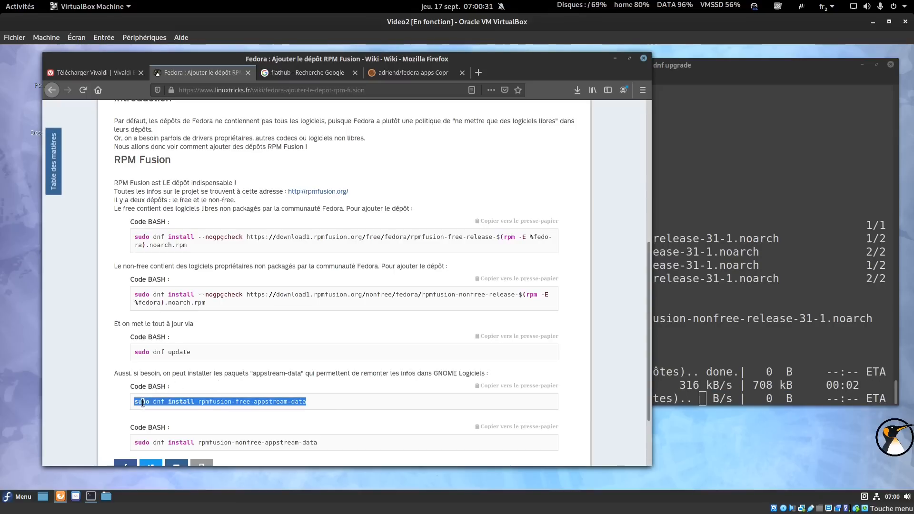
click(748, 305)
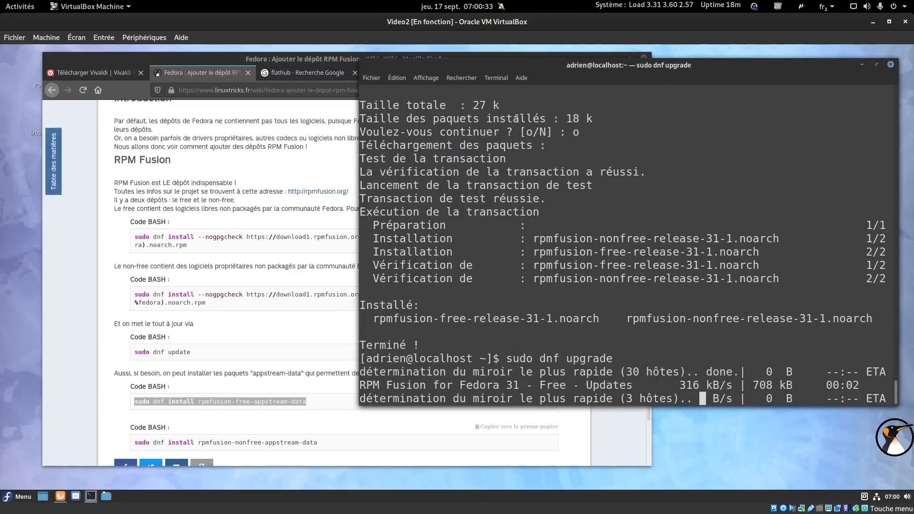
drag(582, 76, 689, 103)
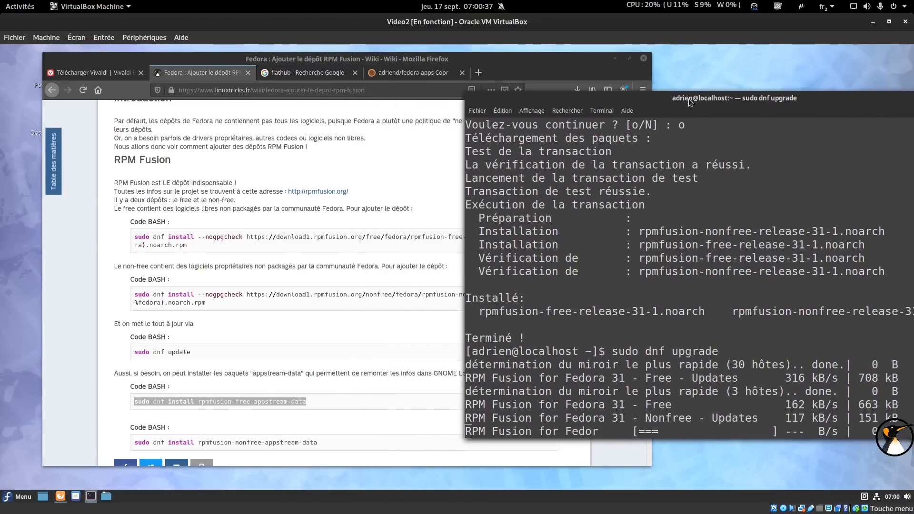
click(305, 73)
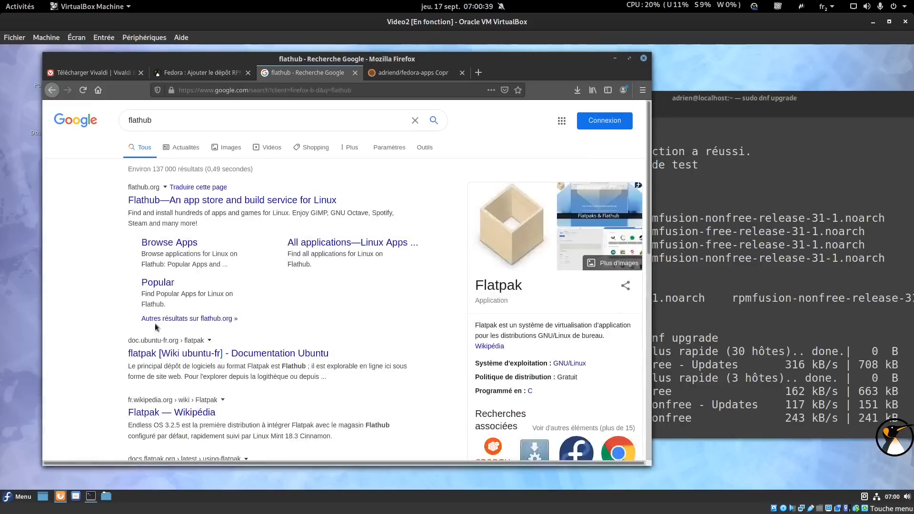
Open Flathub's quick setup, confirm the dnf upgrade with 'o', and open the Fedora Flatpak instructions.
click(175, 201)
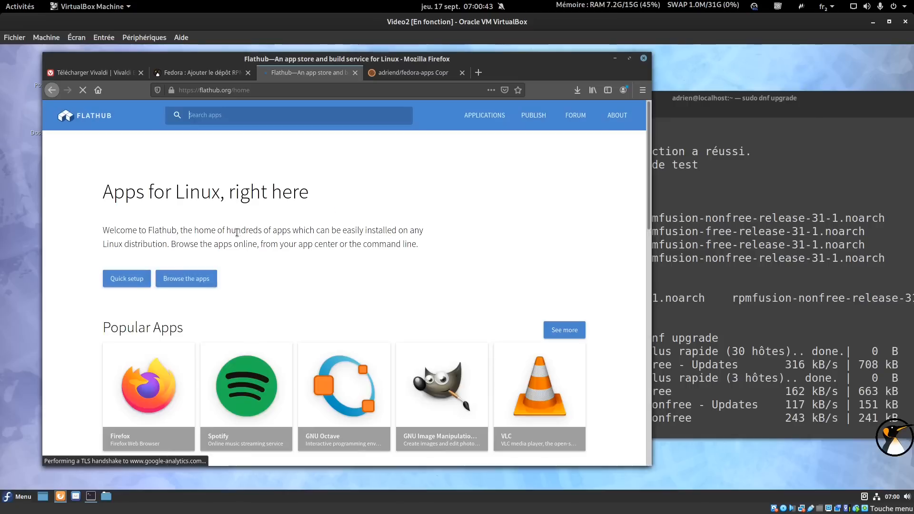
click(126, 279)
click(791, 324)
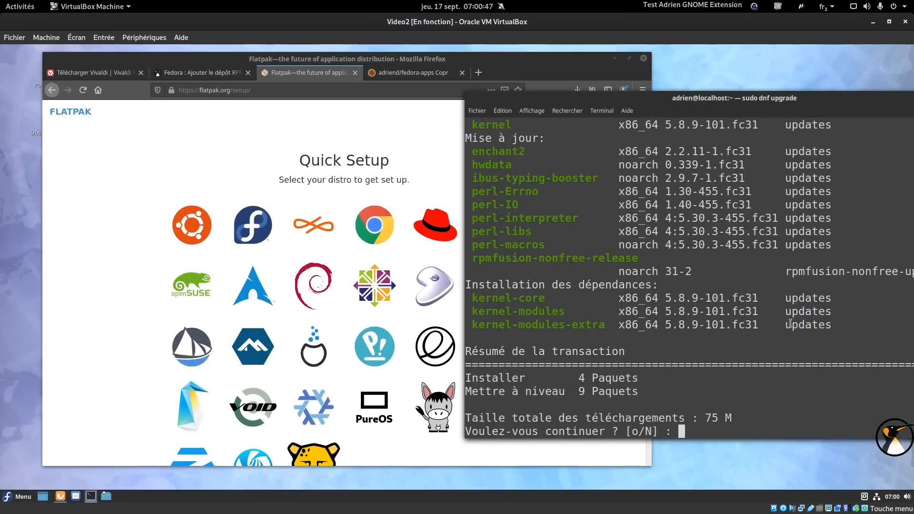
scroll(795, 319, up, 2)
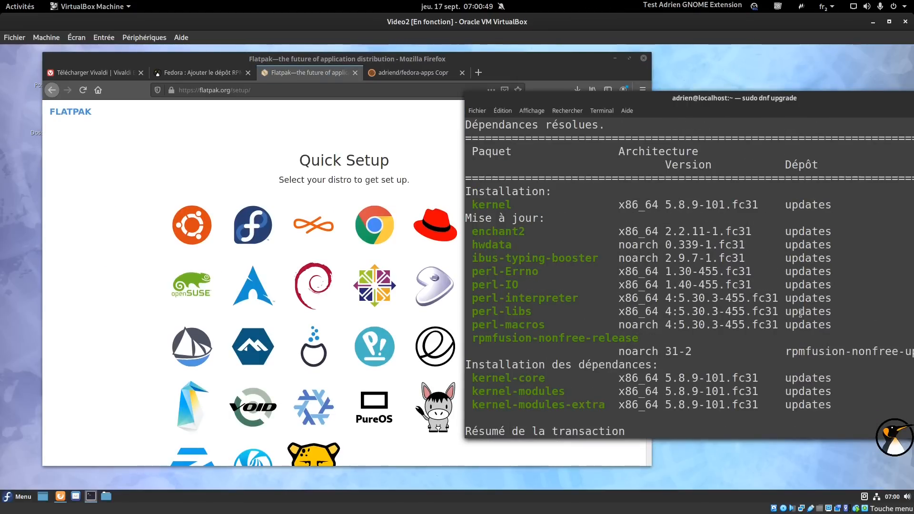
text(o)
key(Return)
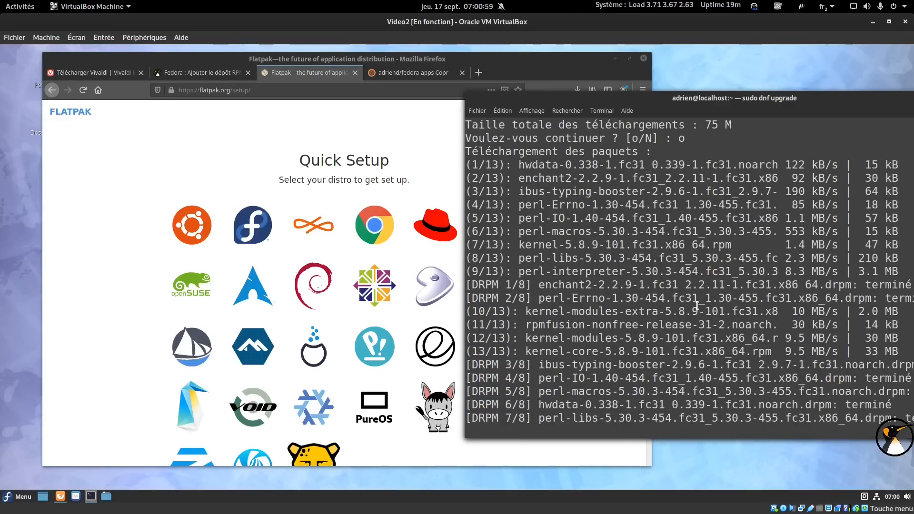
click(237, 241)
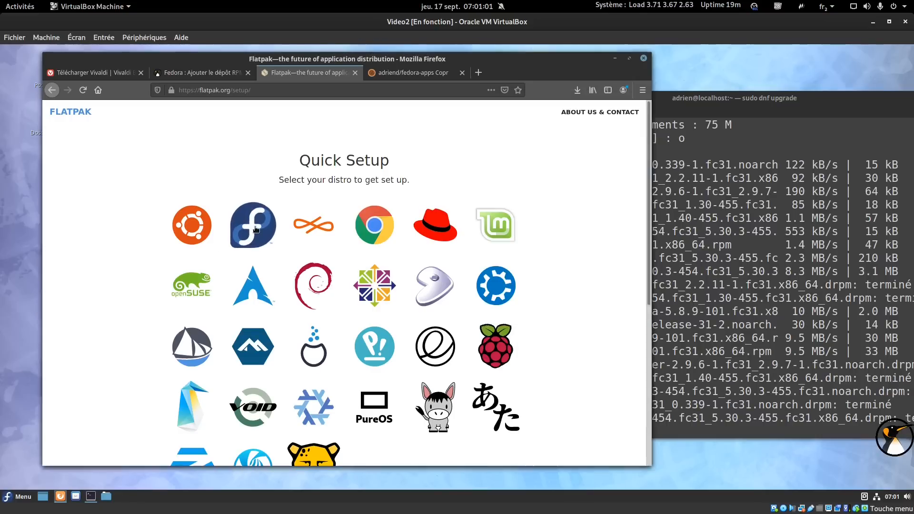
Select the flatpak remote-add command and accept the RPM Fusion signing key import in dnf.
drag(105, 360, 457, 369)
click(768, 324)
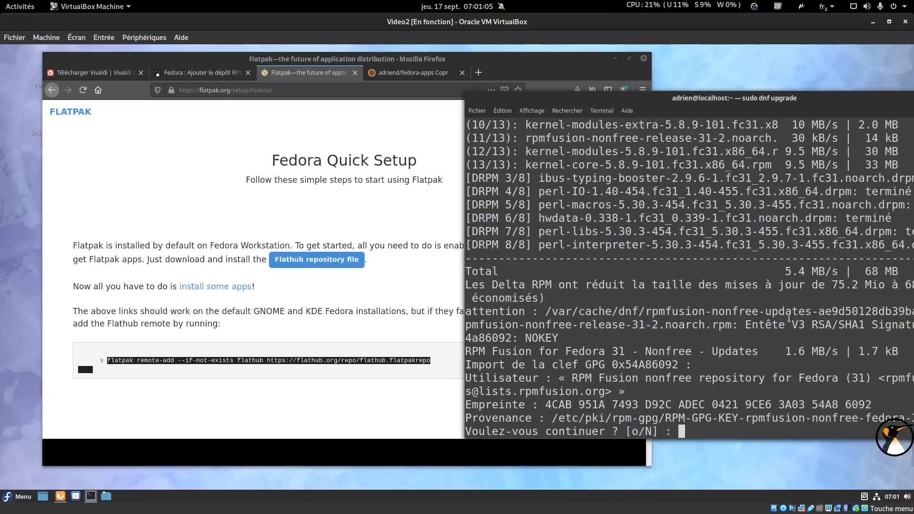
text(o)
key(Return)
Run the flatpak remote-add command for Flathub in a new terminal tab and authenticate it.
click(478, 111)
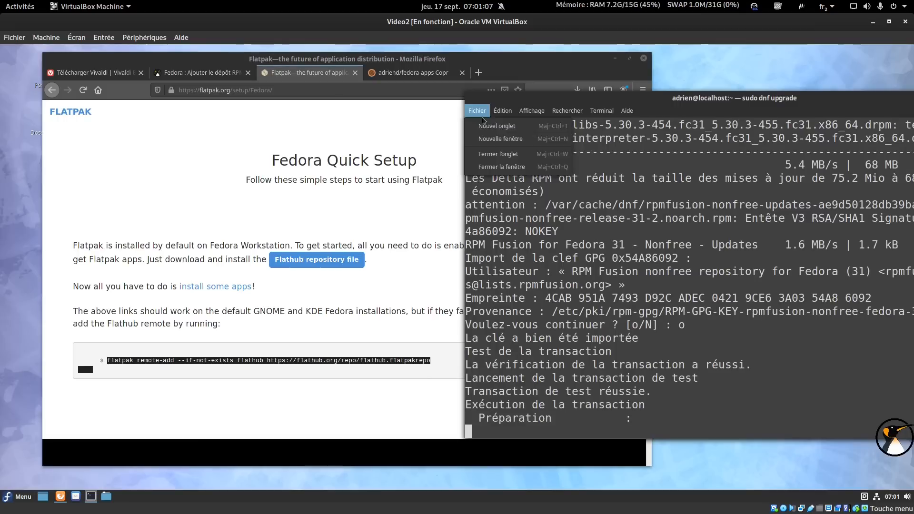
click(505, 138)
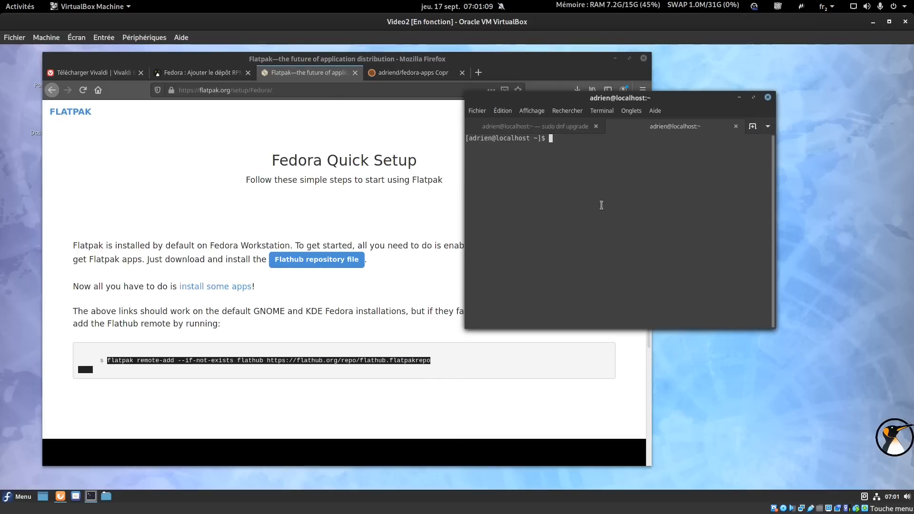
key(ctrl+plus)
key(ctrl+plus)
middle_click(602, 205)
key(Return)
text(•)
click(552, 323)
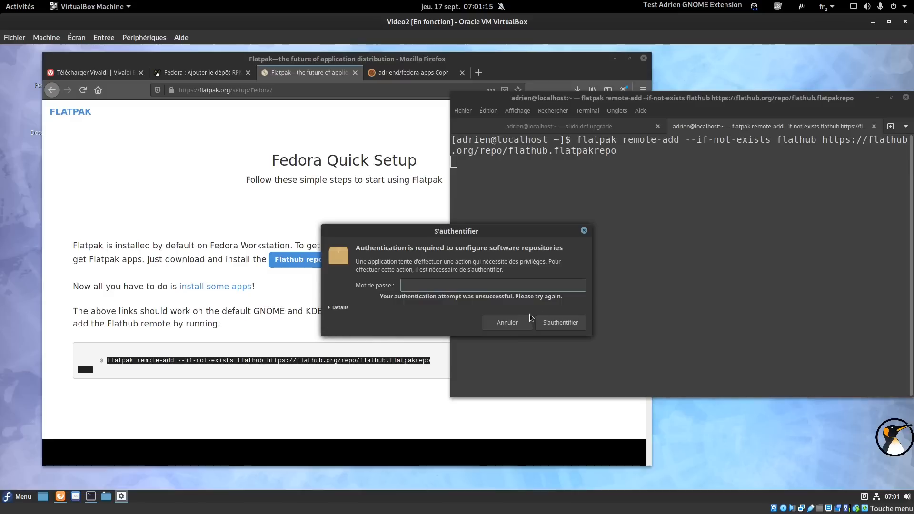
click(518, 321)
key(Up)
key(Return)
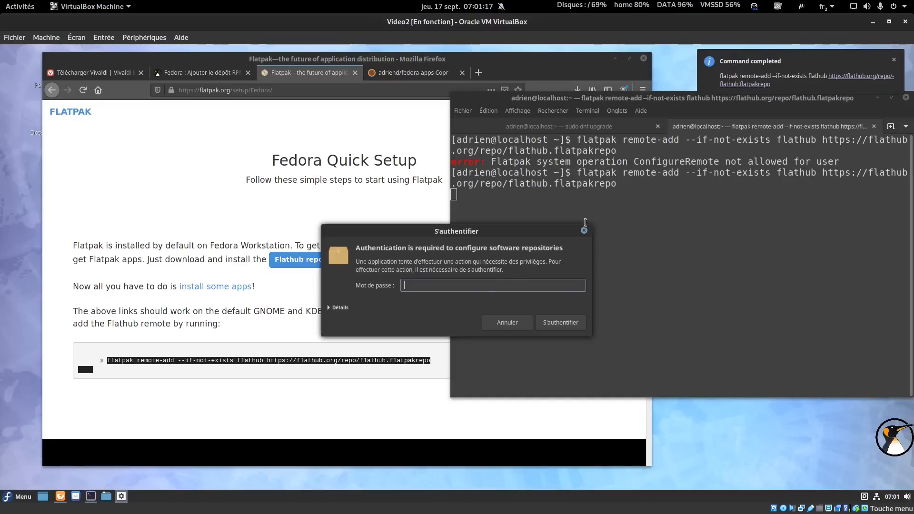
click(552, 324)
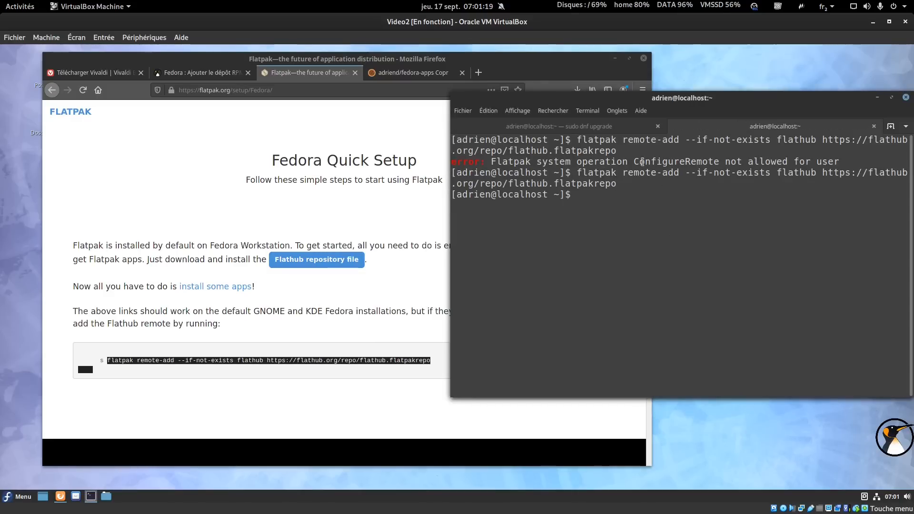
click(875, 127)
drag(616, 95, 771, 80)
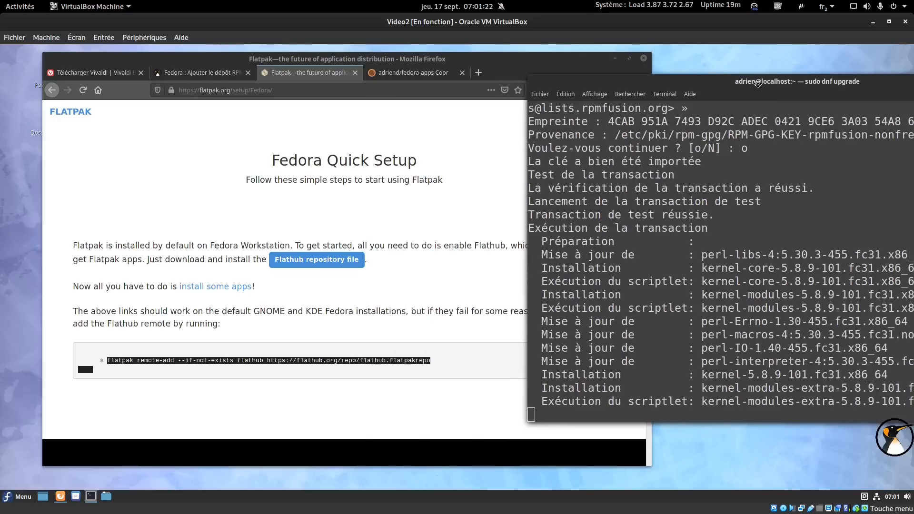
Close the Flatpak page and copy the appstream-data install command from the RPM Fusion guide.
click(355, 73)
click(200, 73)
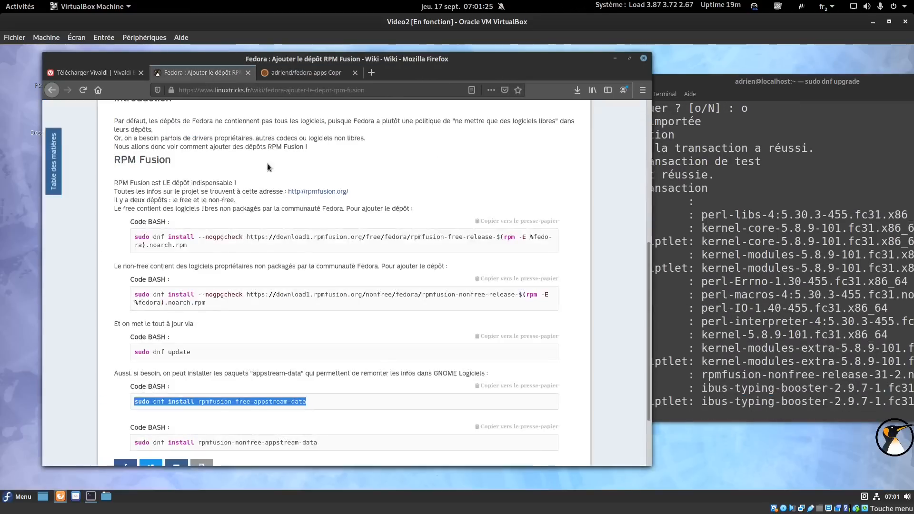
scroll(268, 238, down, 1)
right_click(270, 375)
click(293, 381)
drag(721, 84, 645, 91)
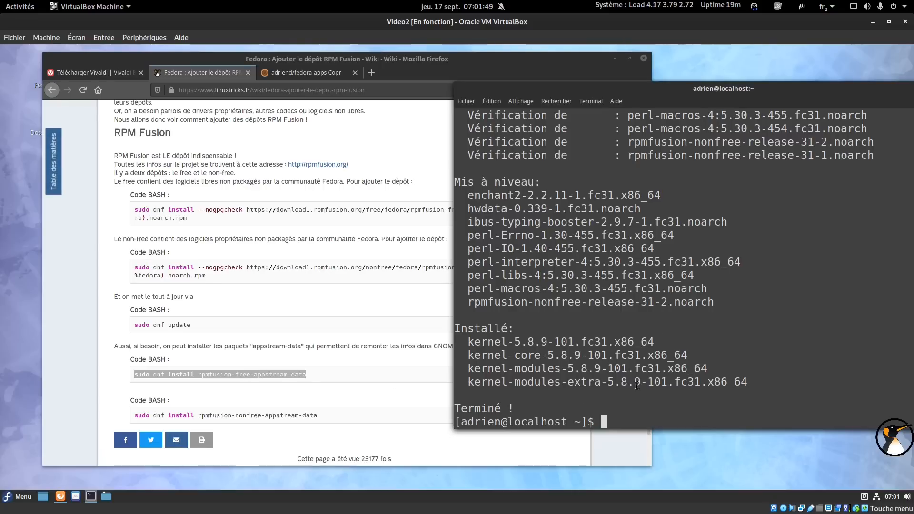
Paste the command, insert '{,non}' before free, run it, and accept the install and GPG key.
right_click(633, 266)
click(650, 303)
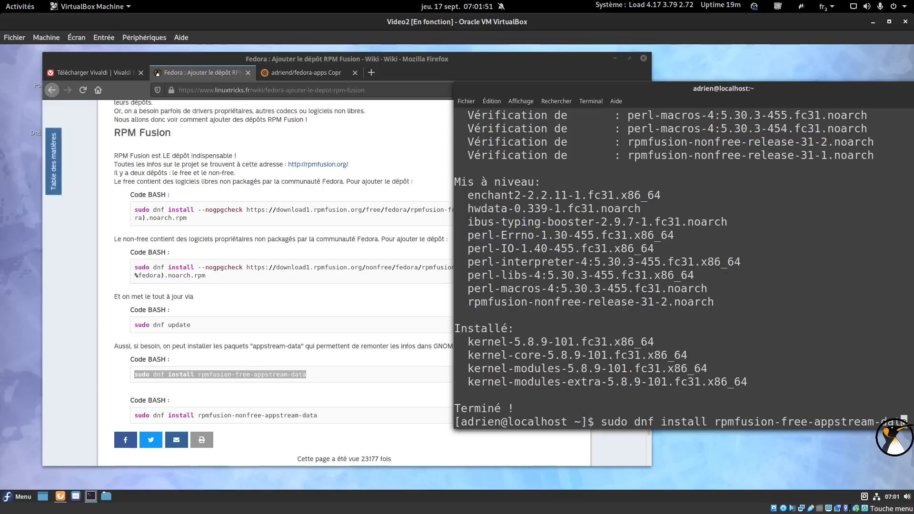
key(Left)
key(Left)
key(Left)
key(Left)
key(Left)
key(Left)
key(Left)
key(Left)
key(Left)
key(Left)
key(Left)
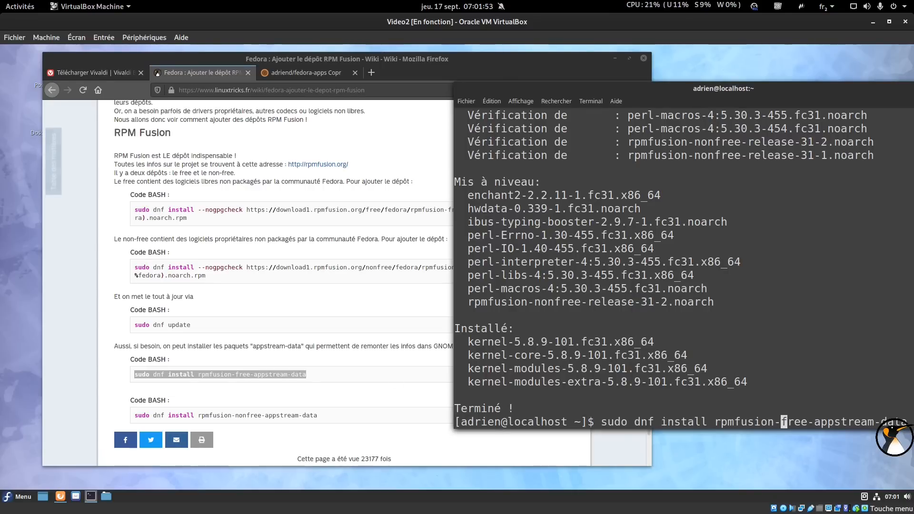
text({,non})
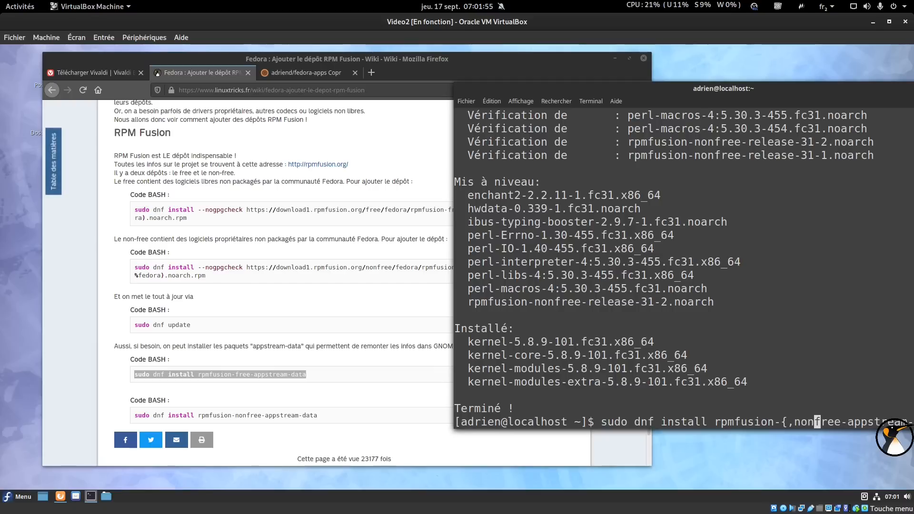
key(Return)
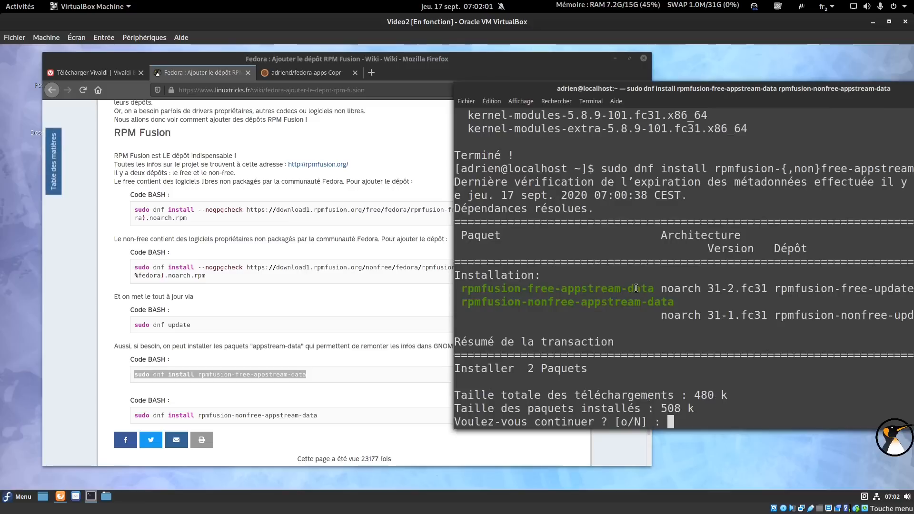
text(o)
key(Return)
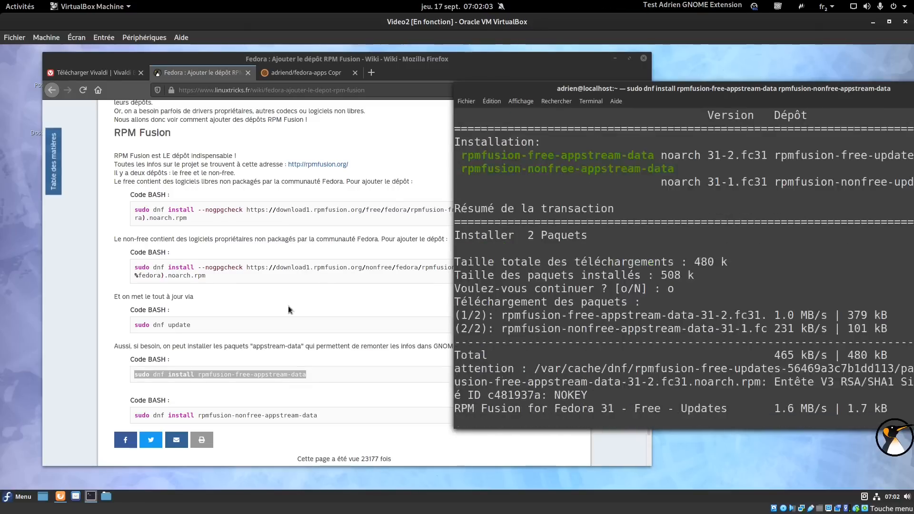
text(o)
key(Return)
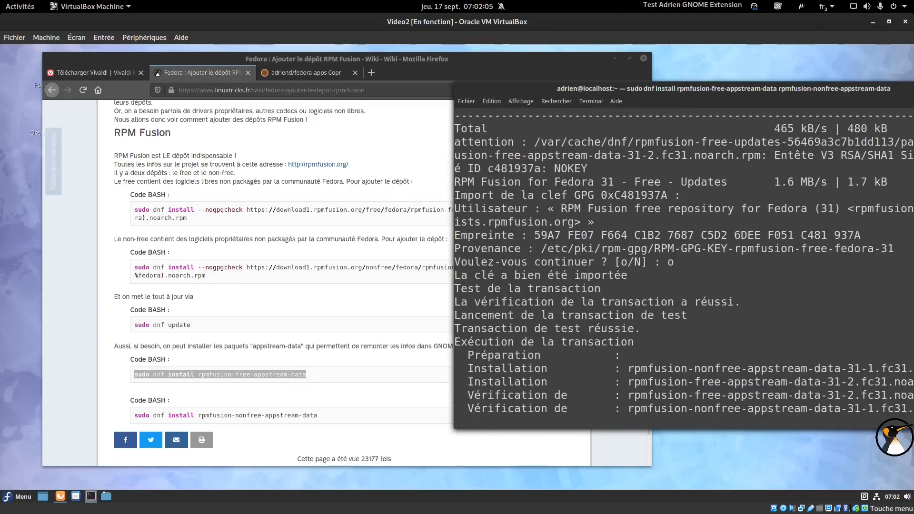
Copy the 'dnf copr enable adriend/fedora-apps' command from the Copr page, aborting a mistaken paste.
click(308, 72)
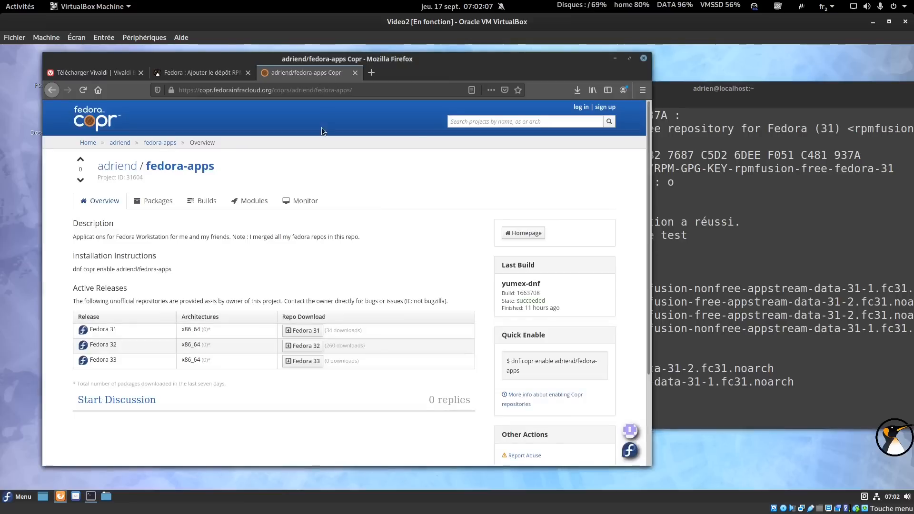
drag(512, 361, 518, 371)
key(ctrl+c)
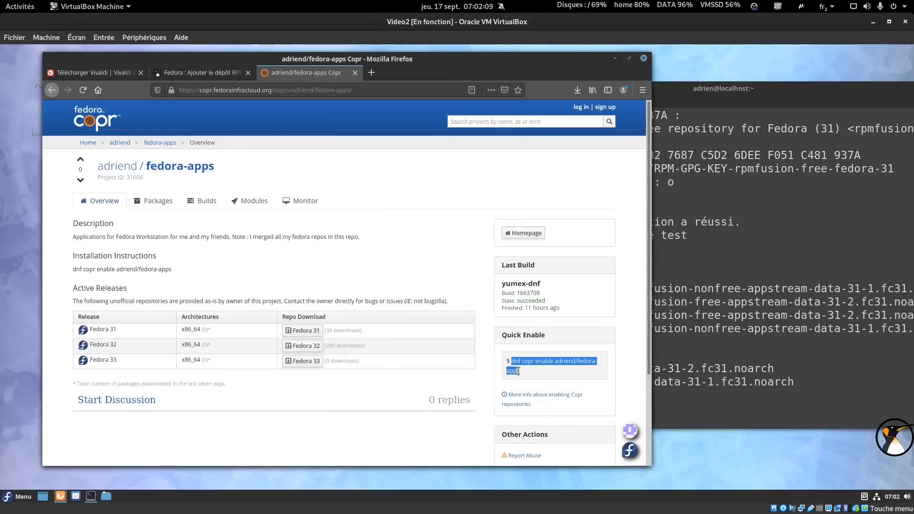
click(697, 341)
text(sudo dnf)
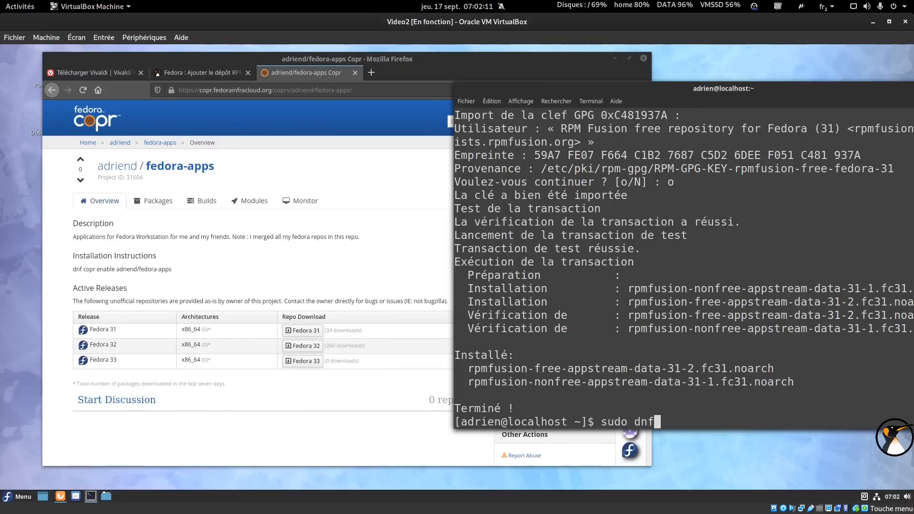
text( install)
middle_click(713, 208)
key(Return)
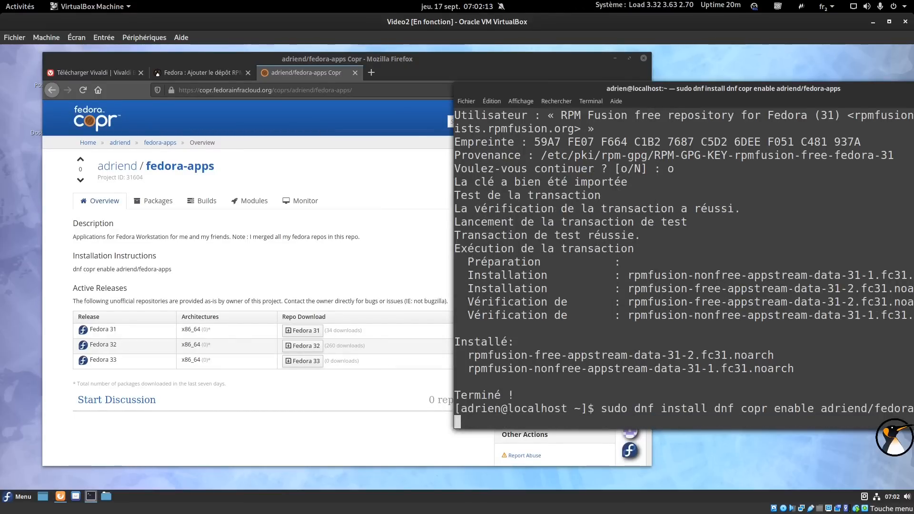
key(ctrl+c)
Run 'sudo dnf copr enable adriend/fedora-apps', confirm it, and start typing 'sudo dnf install'.
text(sudo)
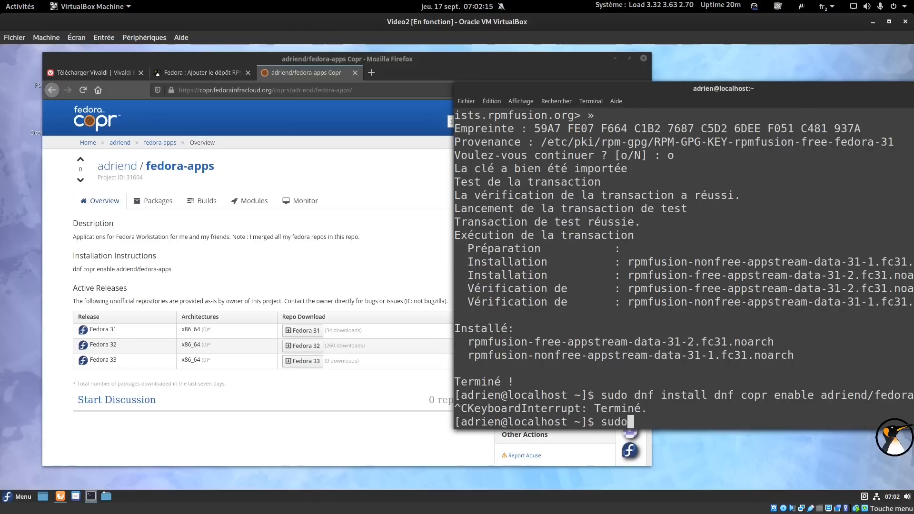
key(ctrl+shift+v)
key(Return)
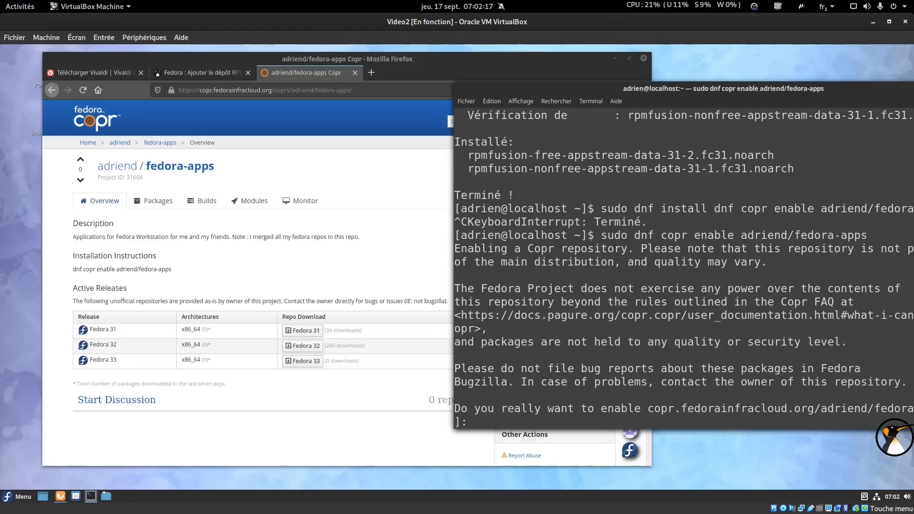
key(Return)
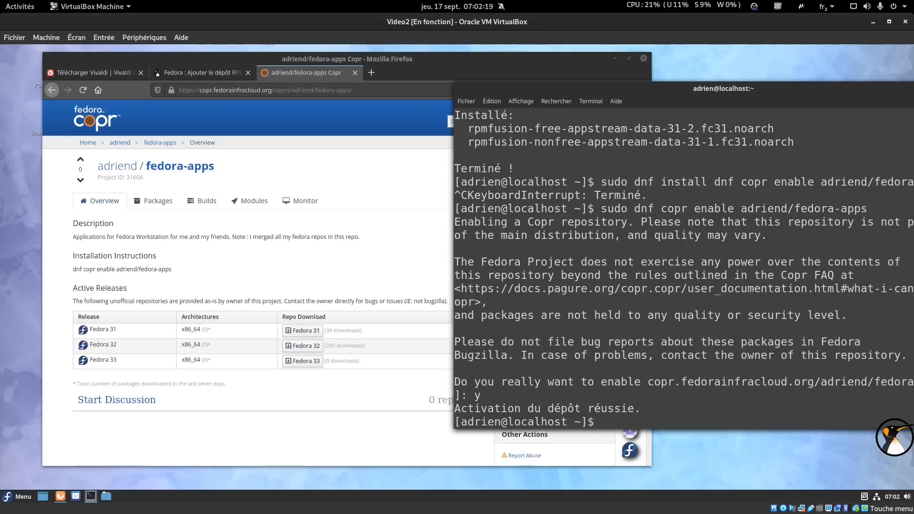
text(sudo)
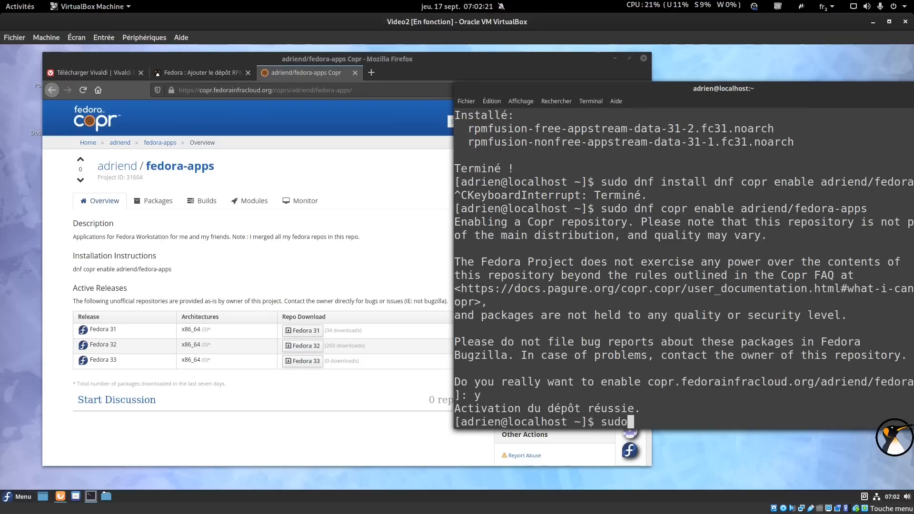
text( dnf install)
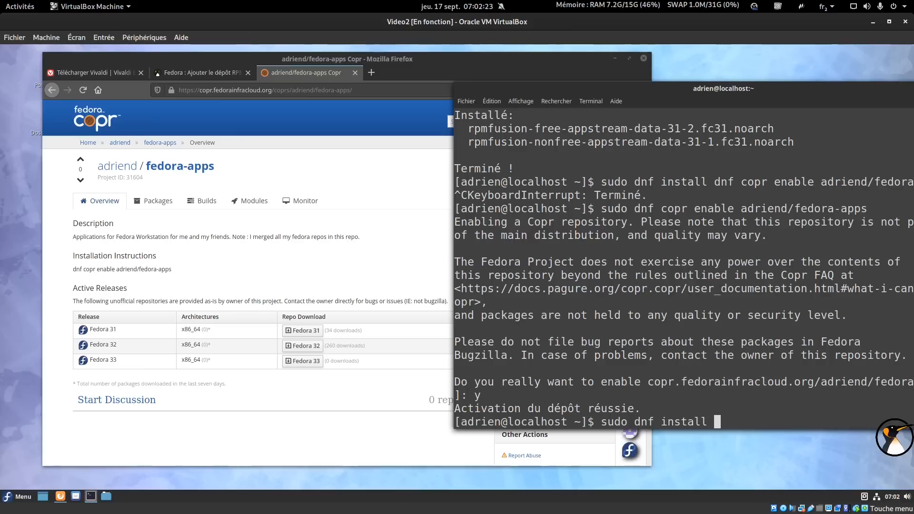
click(169, 203)
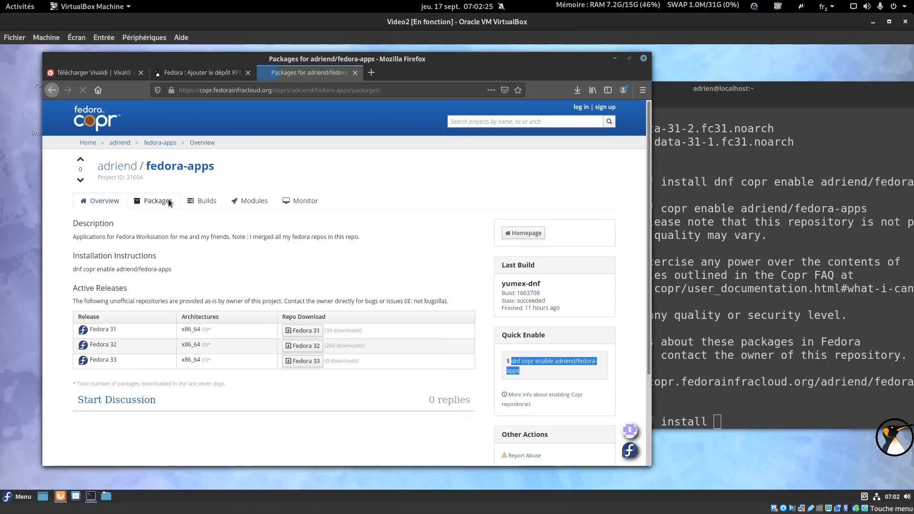
Run 'sudo dnf install photoflare' using the package name copied from the Copr list.
drag(513, 57, 485, 55)
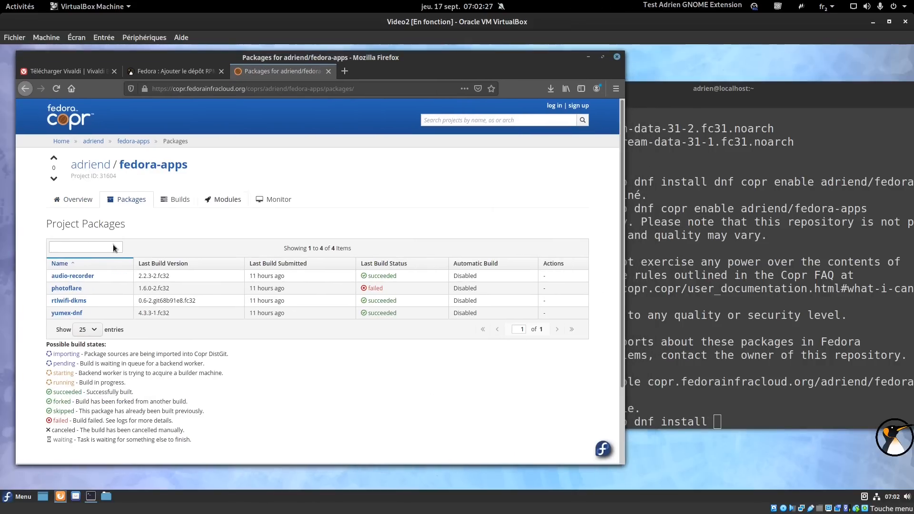
drag(87, 289, 45, 289)
click(647, 276)
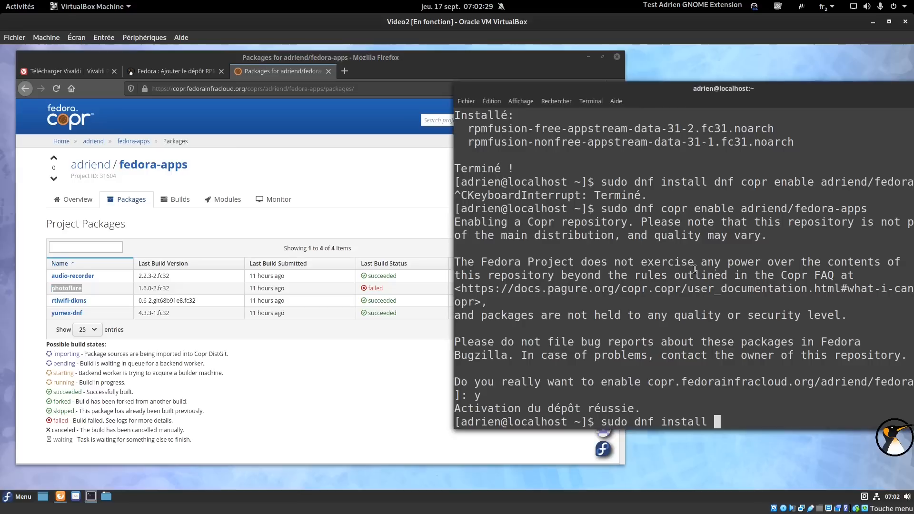
right_click(648, 276)
click(676, 315)
key(Return)
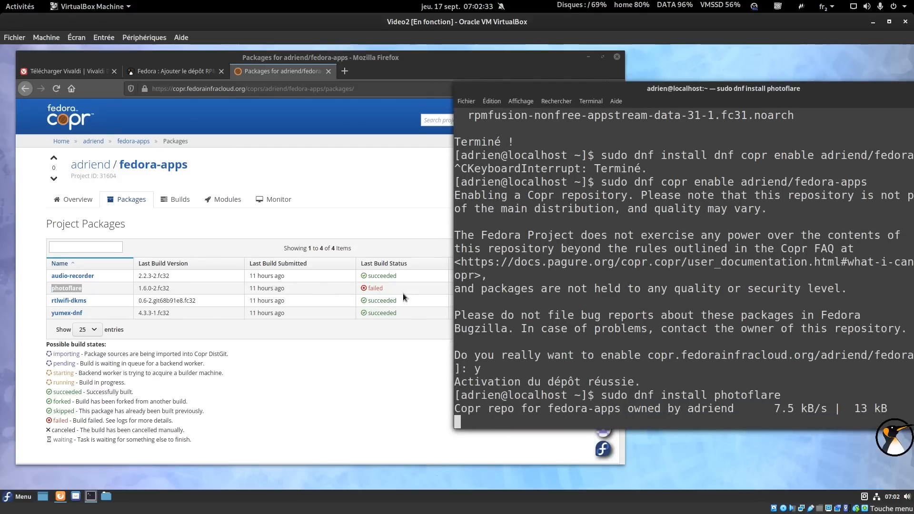
Check photoflare build 1663705 on Copr and accept installing the 12 packages.
click(67, 288)
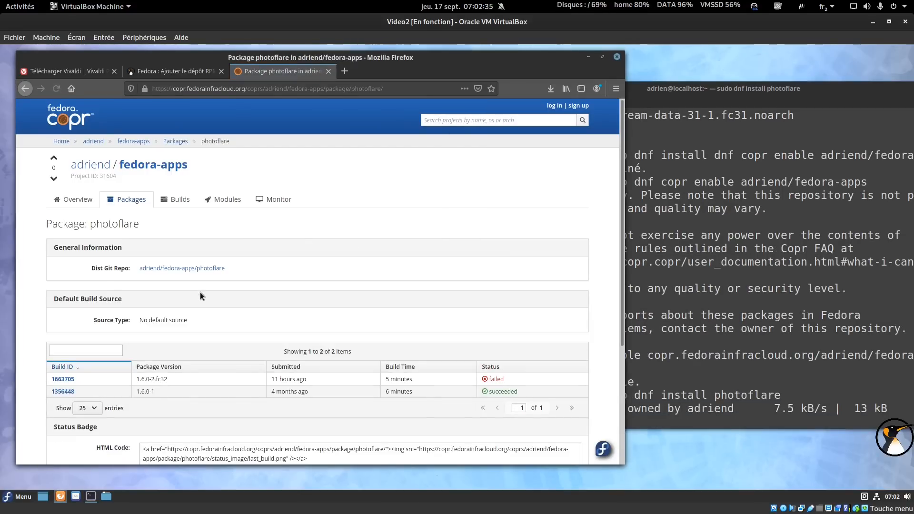
scroll(198, 293, down, 3)
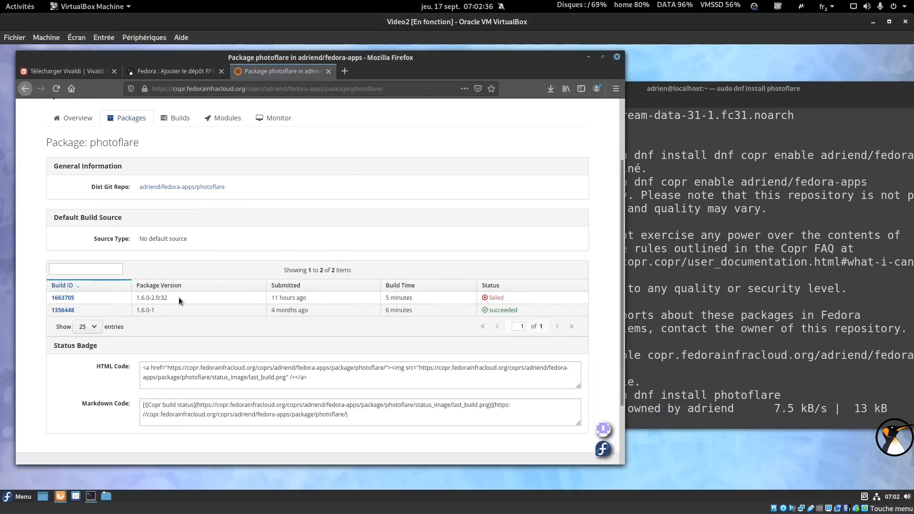
click(62, 298)
scroll(333, 281, down, 2)
click(661, 266)
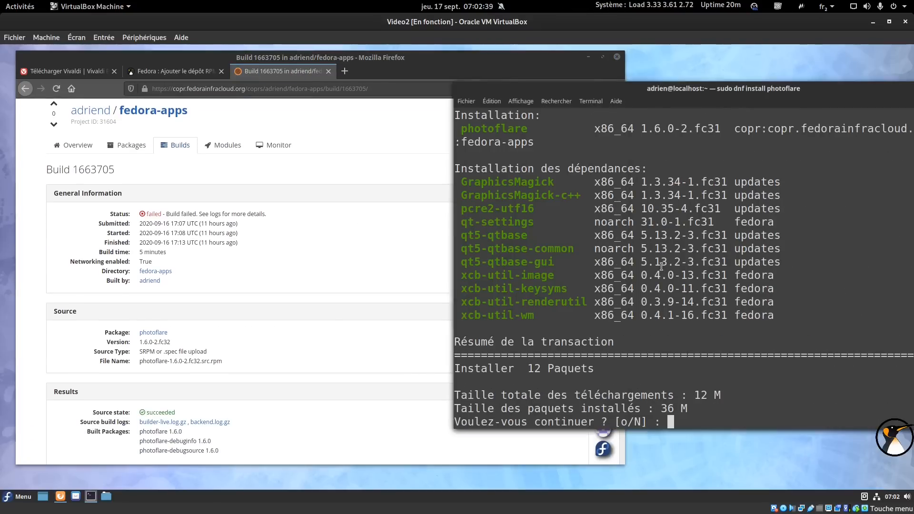
text(o)
key(Return)
Accept the repository signing key import and close the browser window.
click(235, 268)
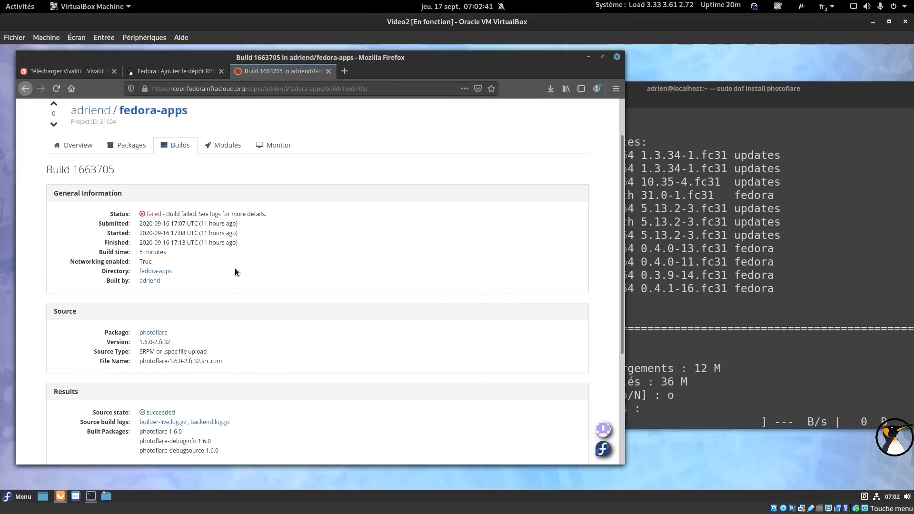
scroll(224, 259, down, 6)
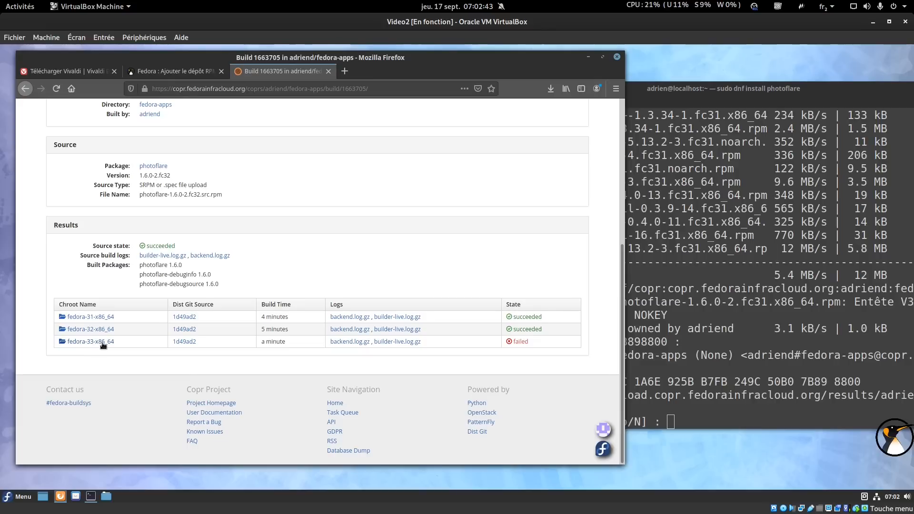
click(749, 326)
text(o)
key(Return)
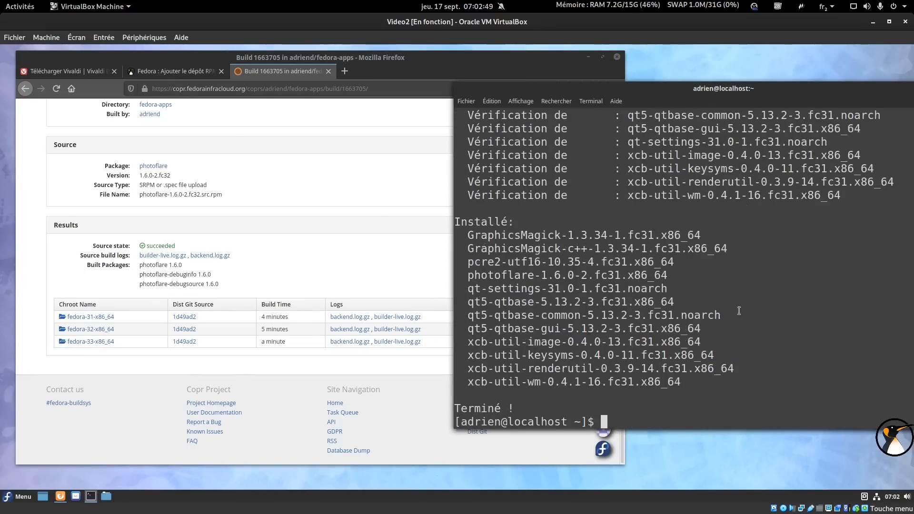
click(119, 317)
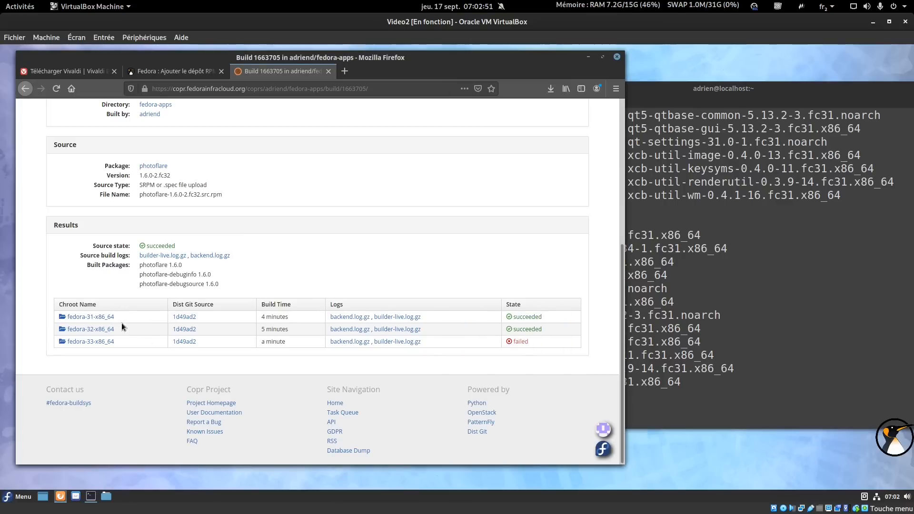
click(617, 57)
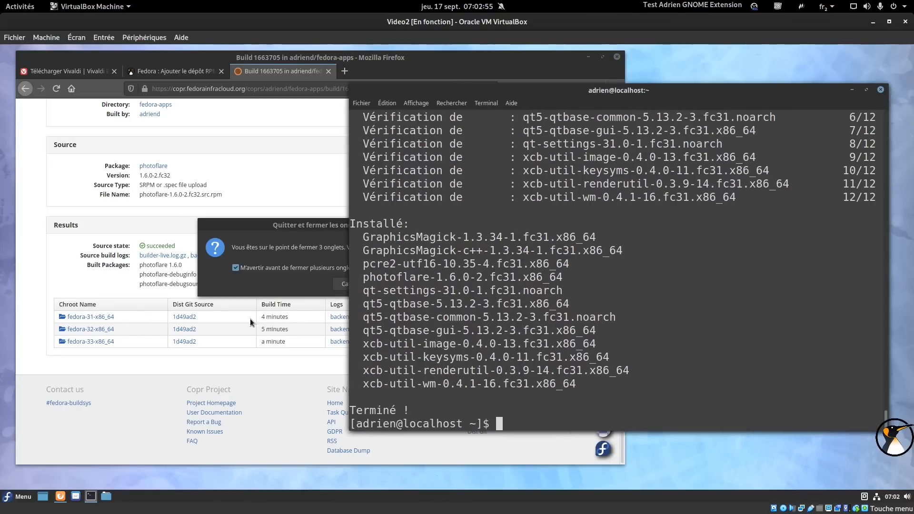
Close all Firefox tabs, reboot with 'systemctl reboot', and boot the Fedora entry from GRUB.
click(404, 284)
text(s)
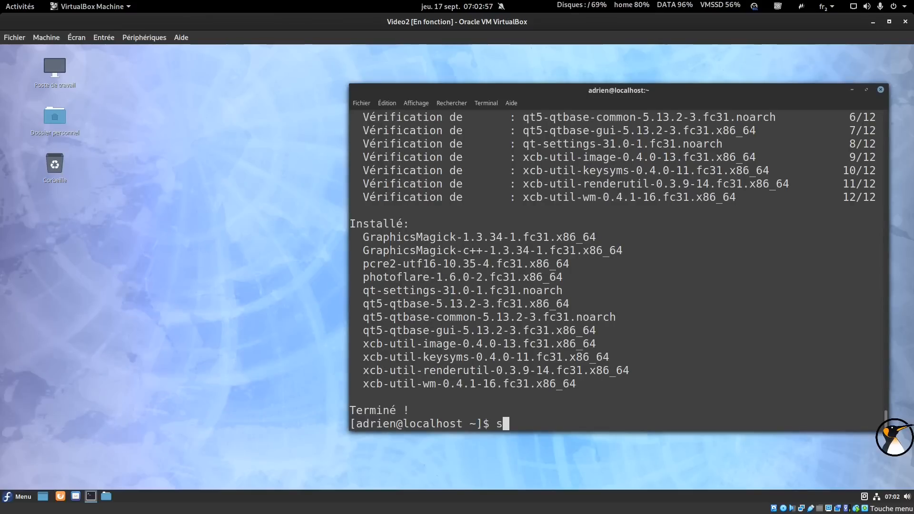
text(yst)
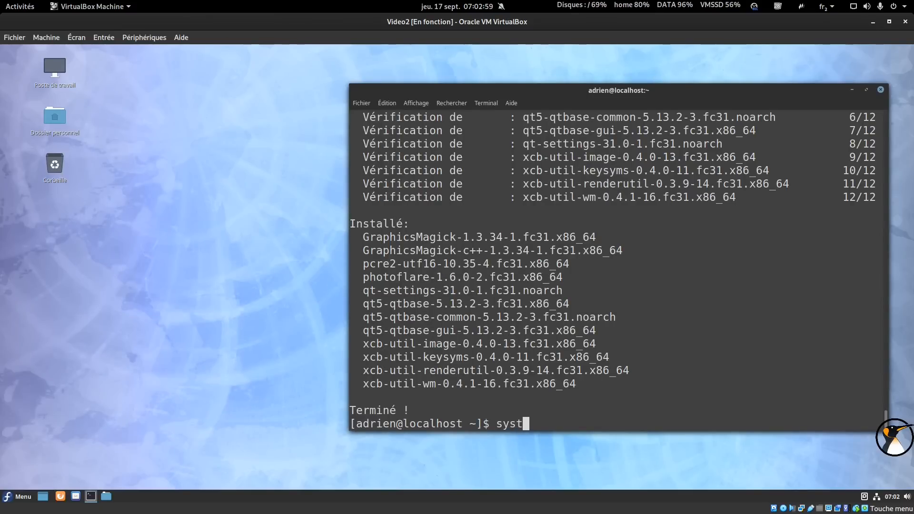
text(emctl rebooot)
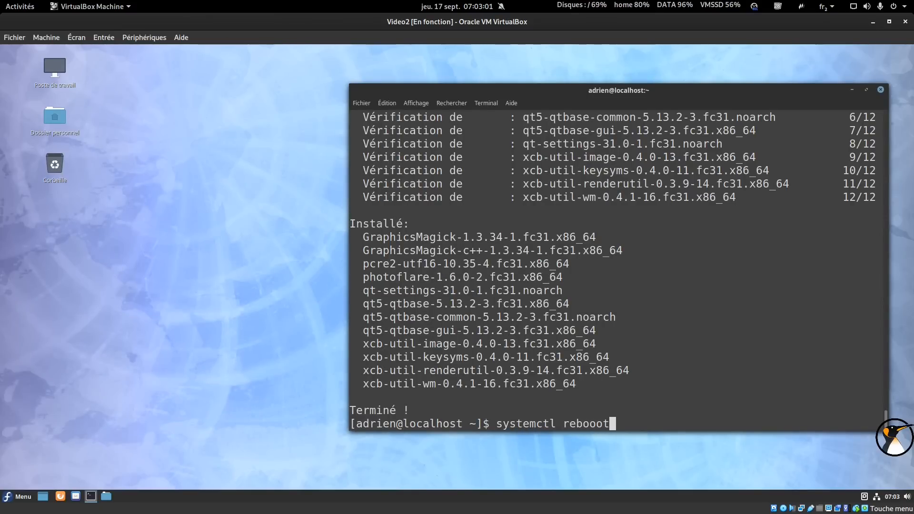
key(BackSpace)
key(BackSpace)
text(tot)
key(Return)
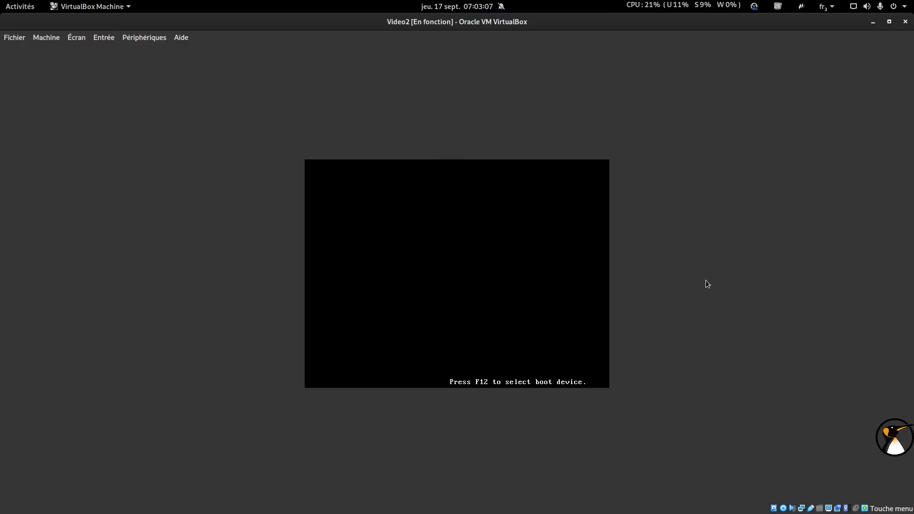
click(447, 272)
key(Return)
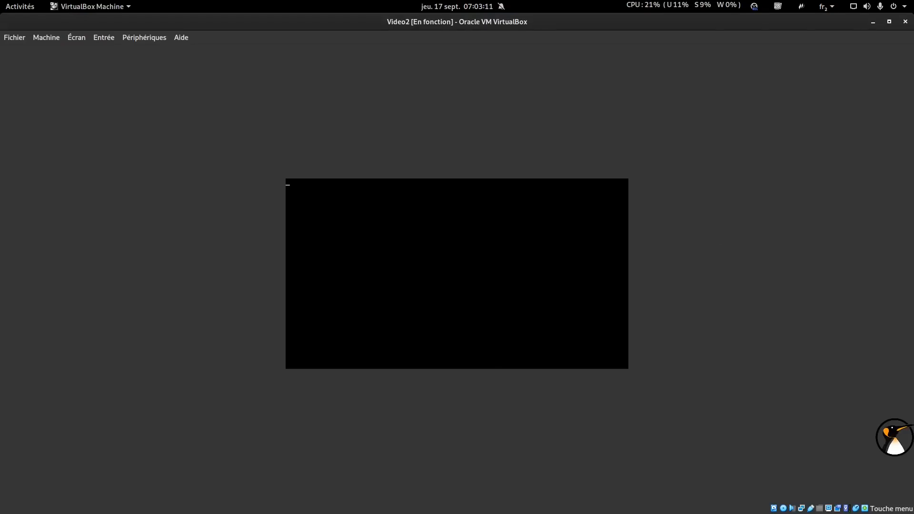
key(alt+Tab)
key(alt+Tab)
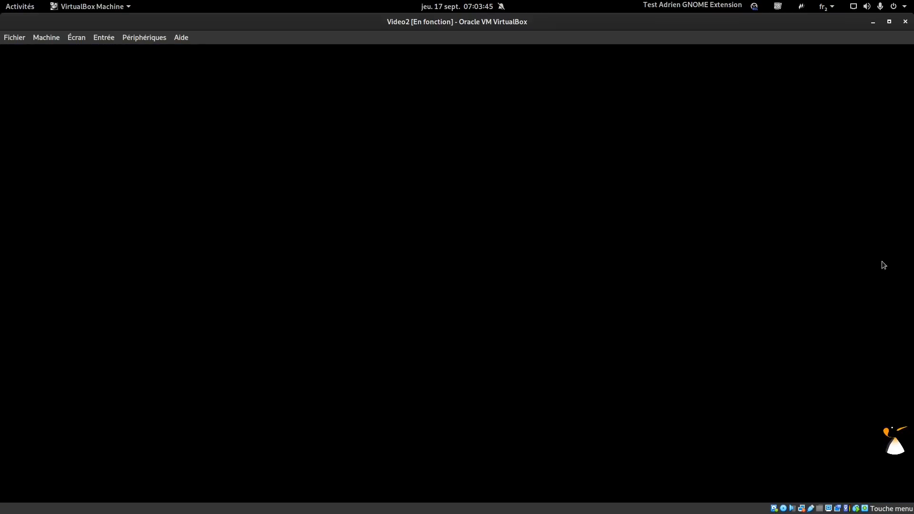
click(913, 261)
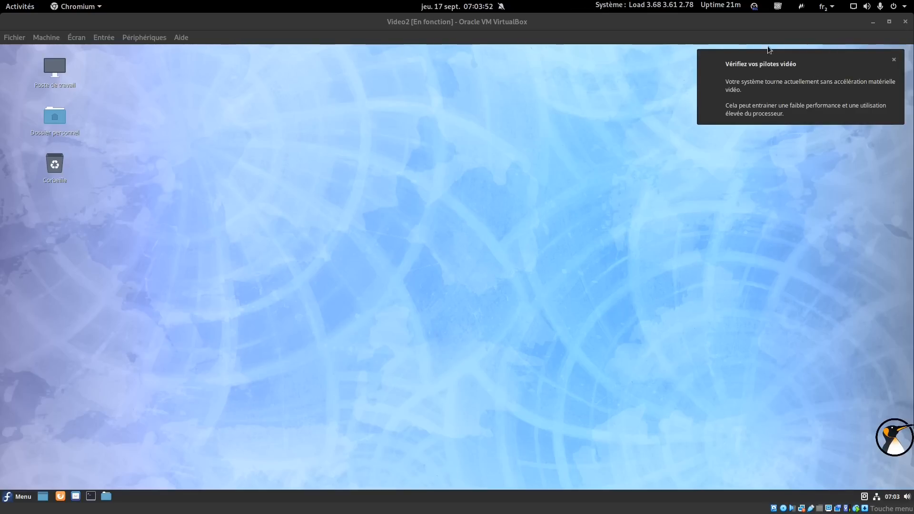
Dismiss the video-driver warning and add Logiciels to the panel via Ajouter au tableau de bord.
click(894, 59)
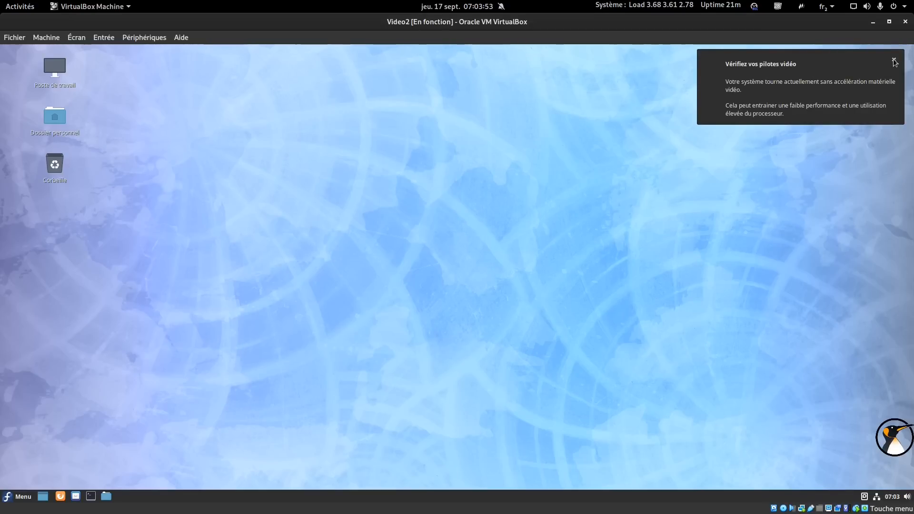
click(19, 495)
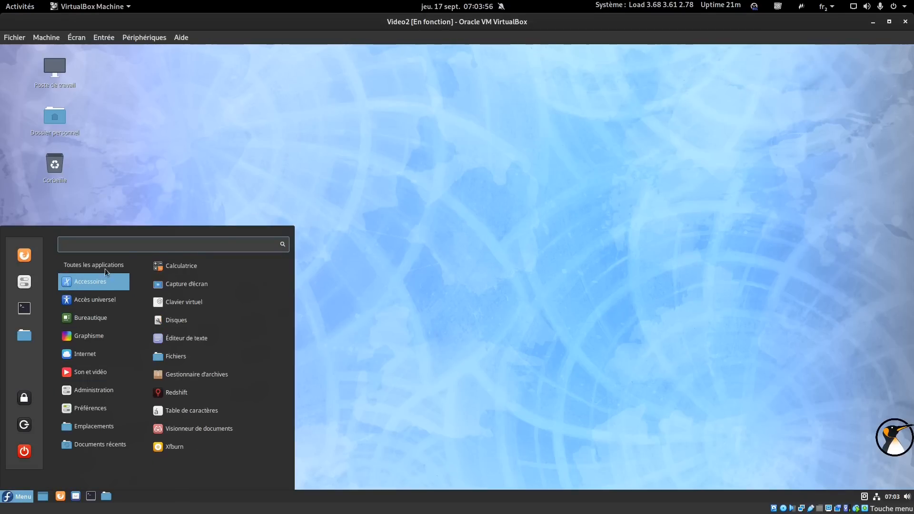
text(logi)
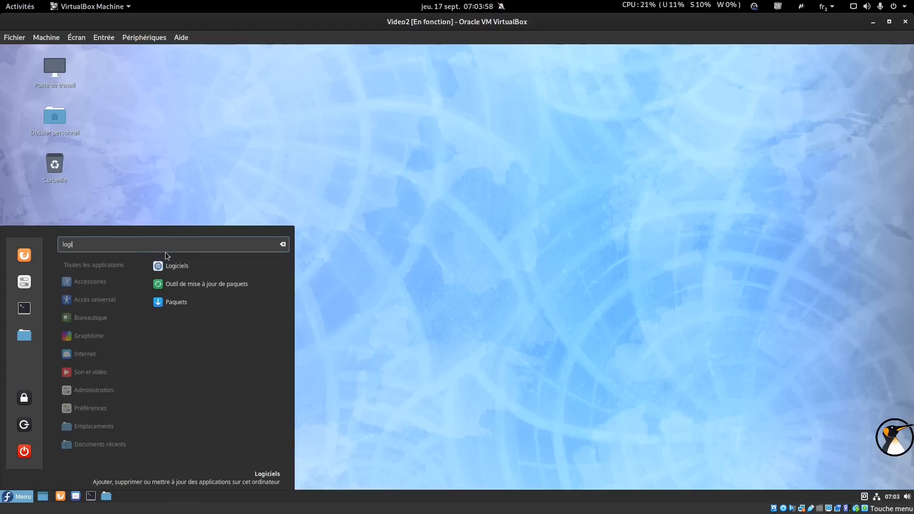
right_click(180, 266)
click(198, 283)
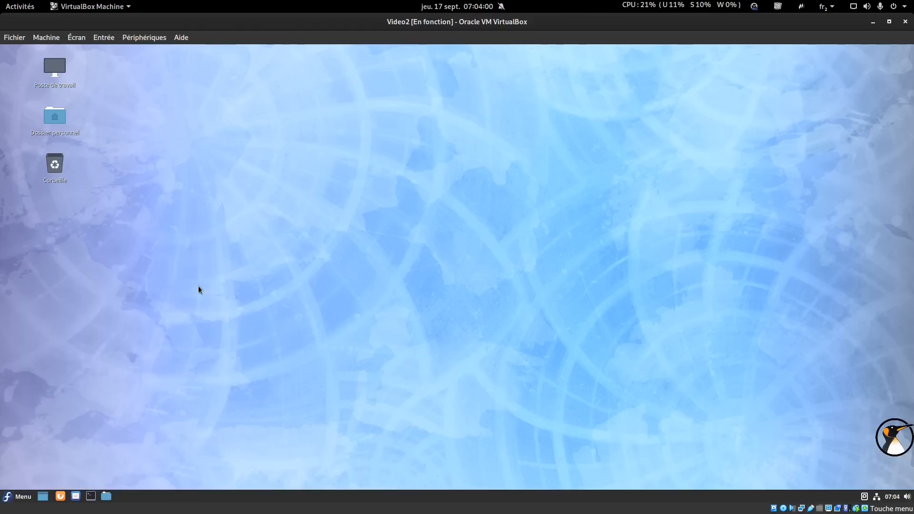
Add Paquets to the panel as well, then launch Logiciels.
click(19, 496)
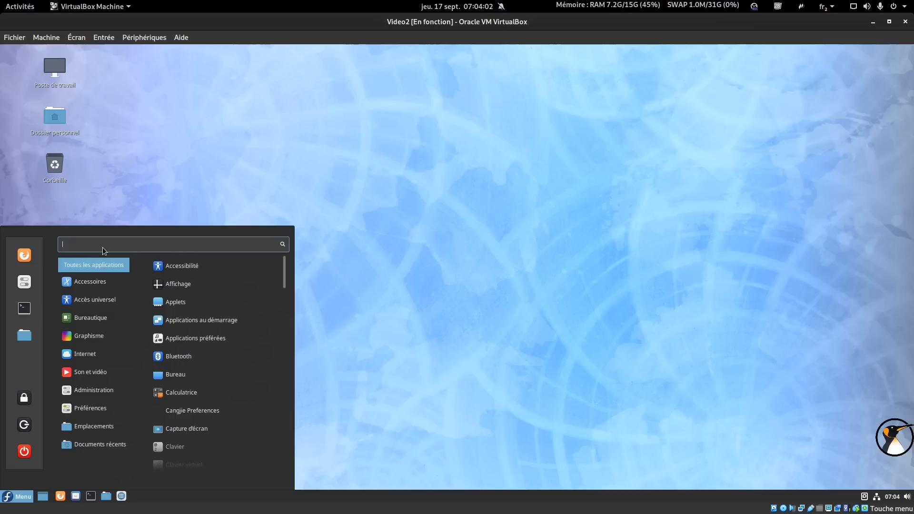
text(log)
right_click(189, 320)
click(193, 338)
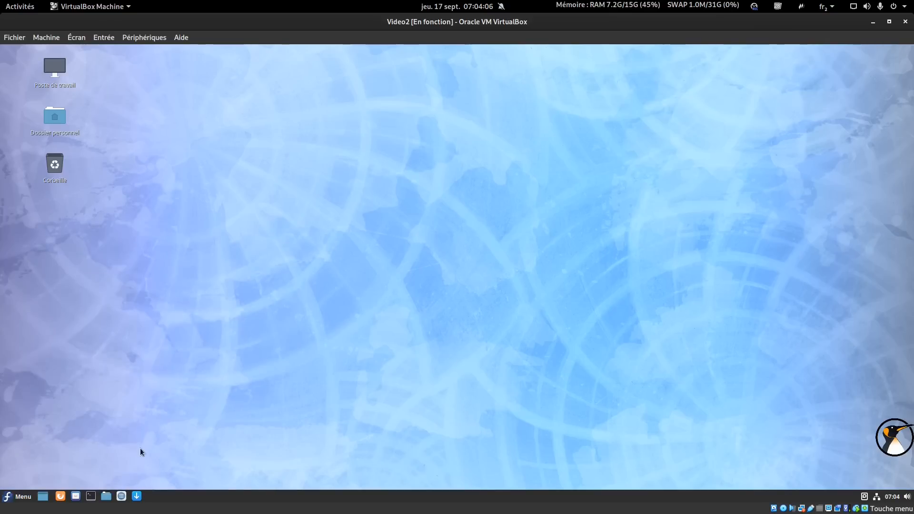
click(122, 496)
Dismiss the Logiciels welcome message, move its window, and add a new panel along the top edge.
click(270, 339)
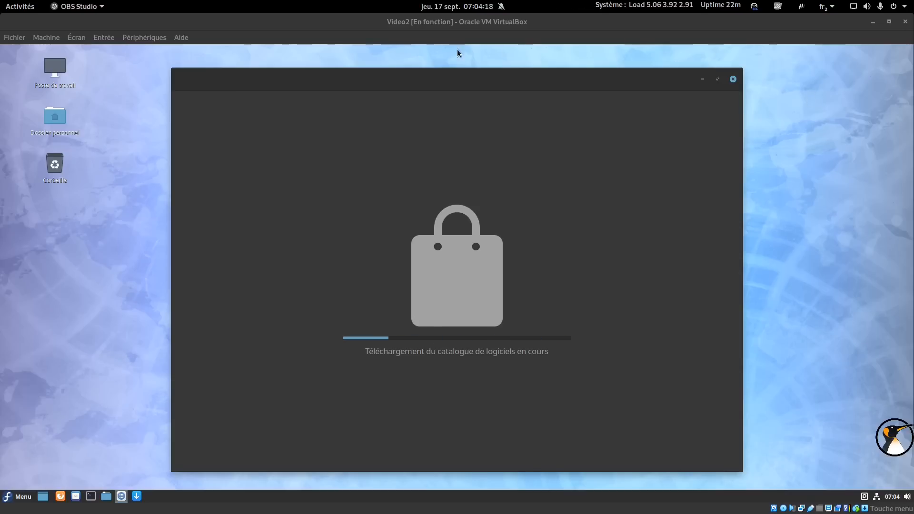
drag(478, 76, 521, 109)
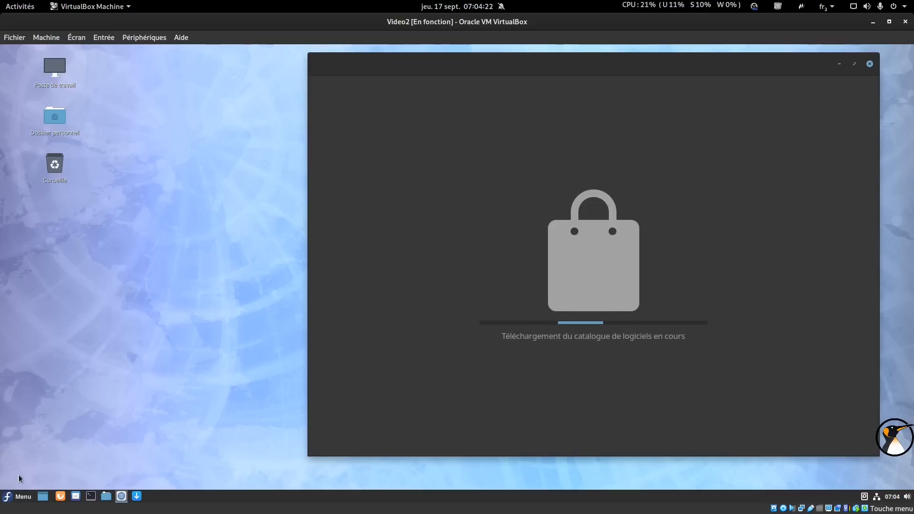
right_click(205, 496)
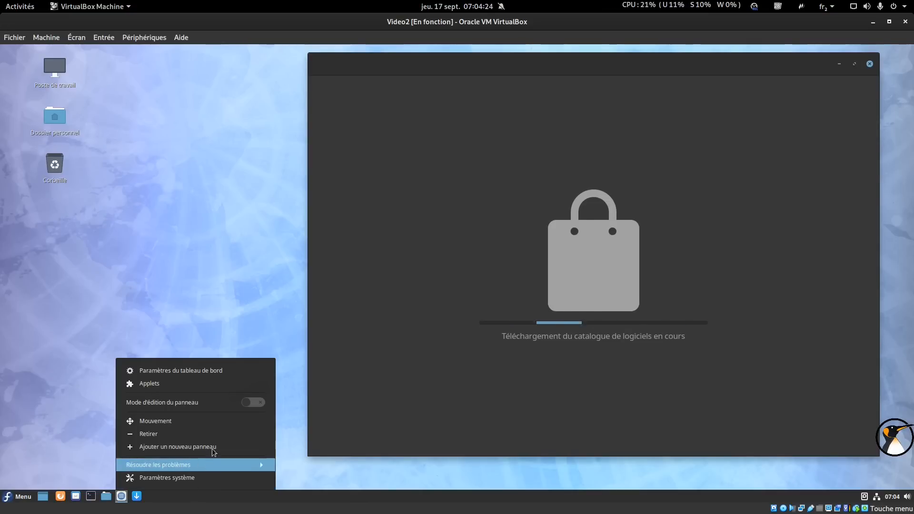
click(245, 402)
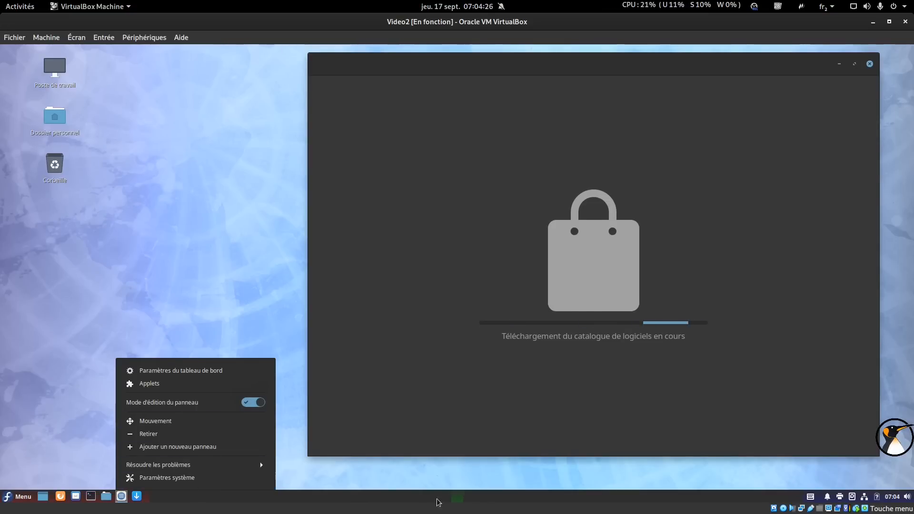
click(200, 448)
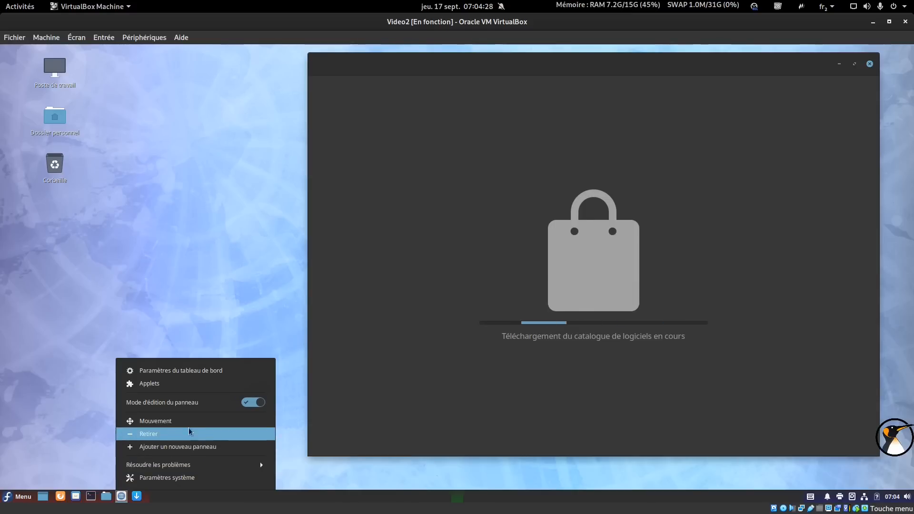
click(192, 62)
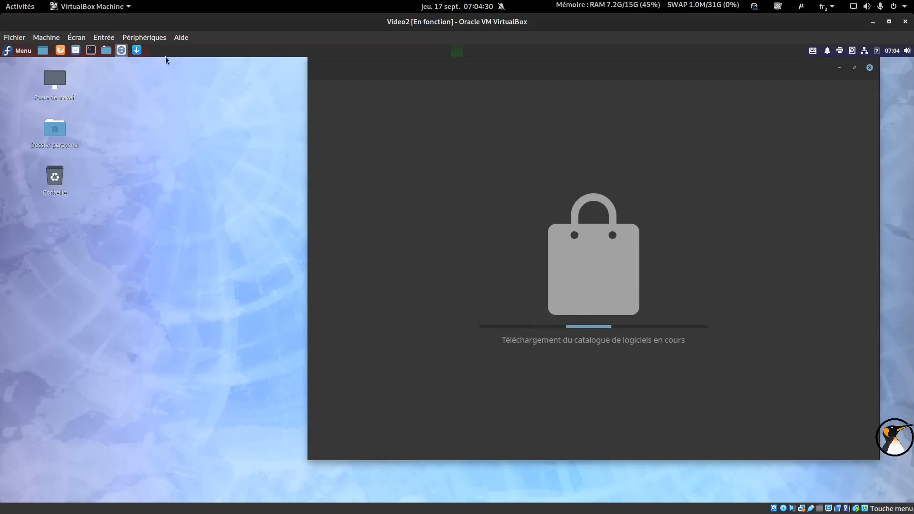
Turn panel edit mode off and open System Settings from the application menu.
right_click(215, 50)
click(273, 103)
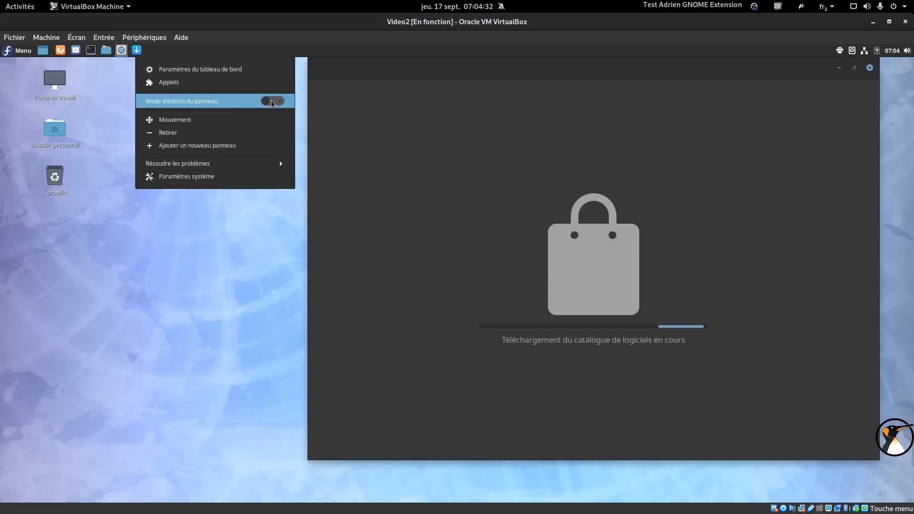
click(17, 51)
click(16, 51)
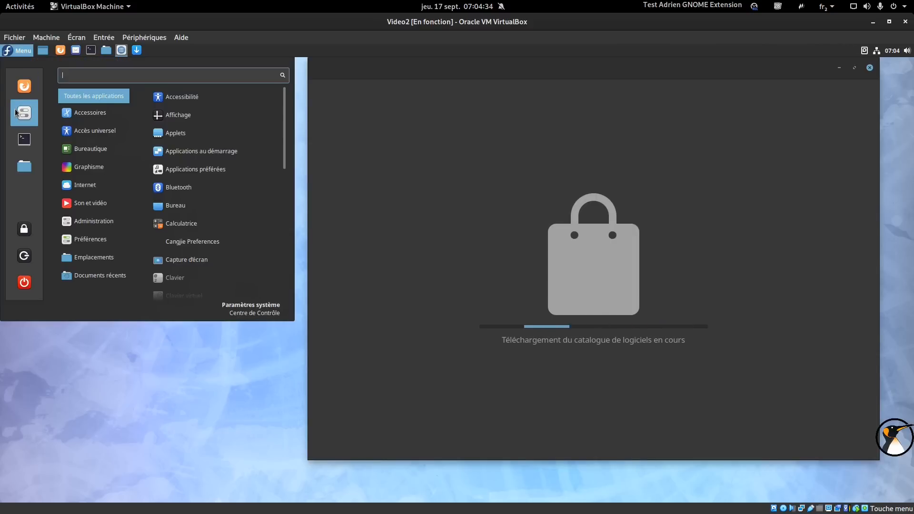
click(16, 109)
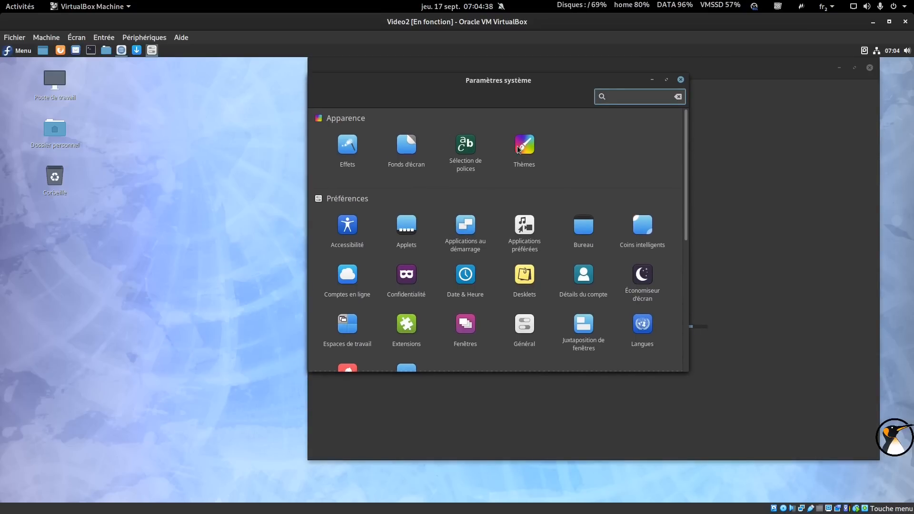
In Themes, set Controls to Mint-Y-Darker, Icons to Mint-Y-Dark, Desktop to Mint-Y, then close settings.
click(519, 149)
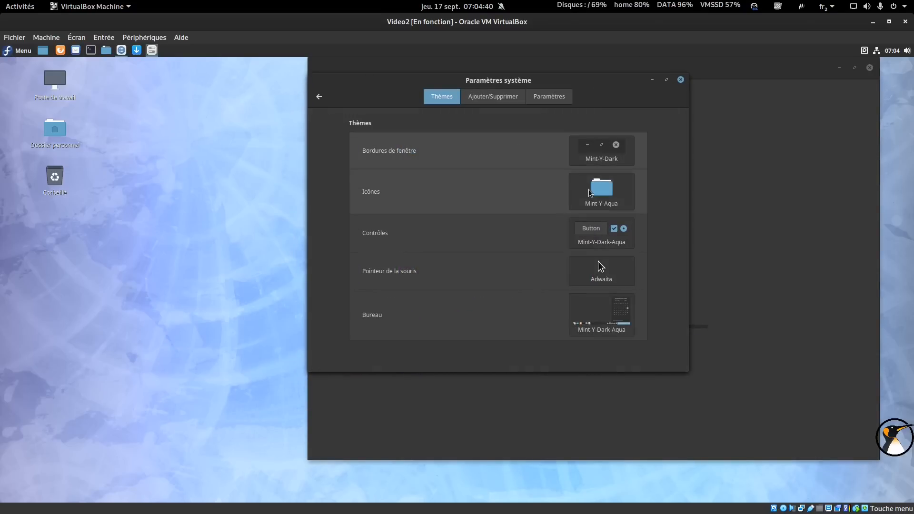
click(602, 223)
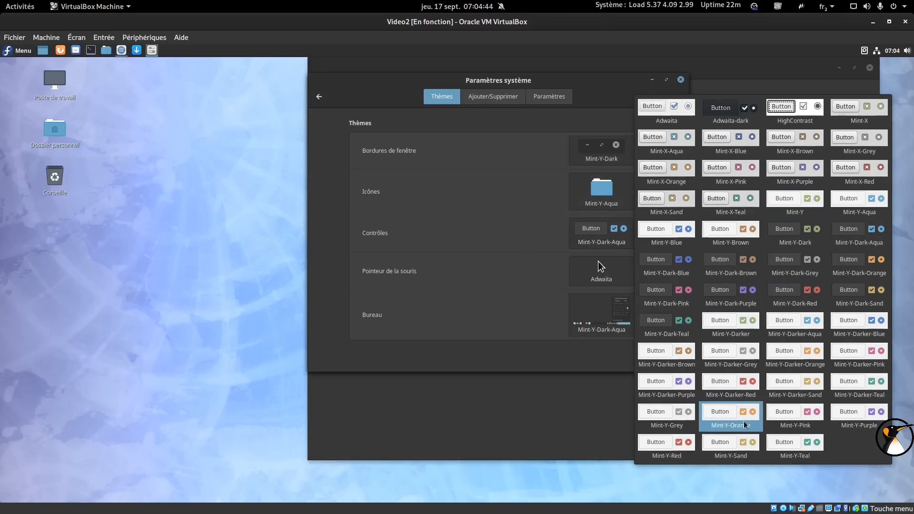
click(740, 330)
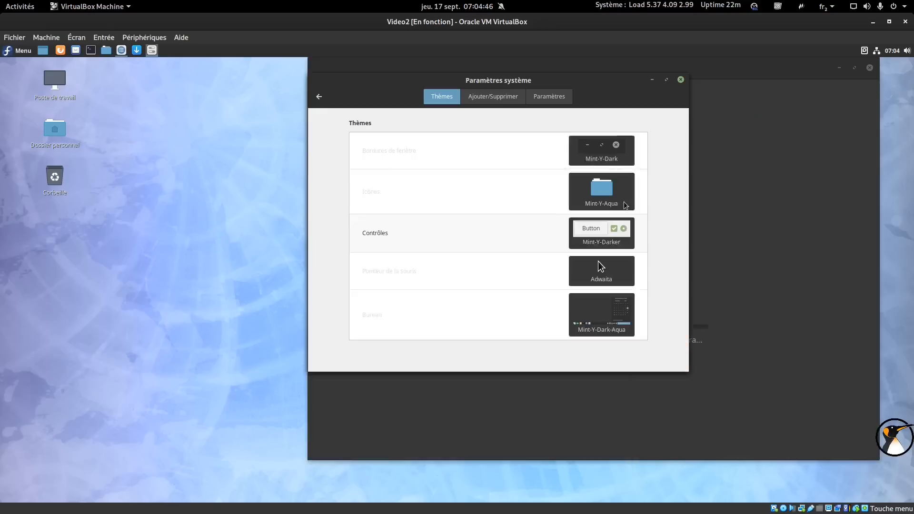
click(621, 199)
click(833, 279)
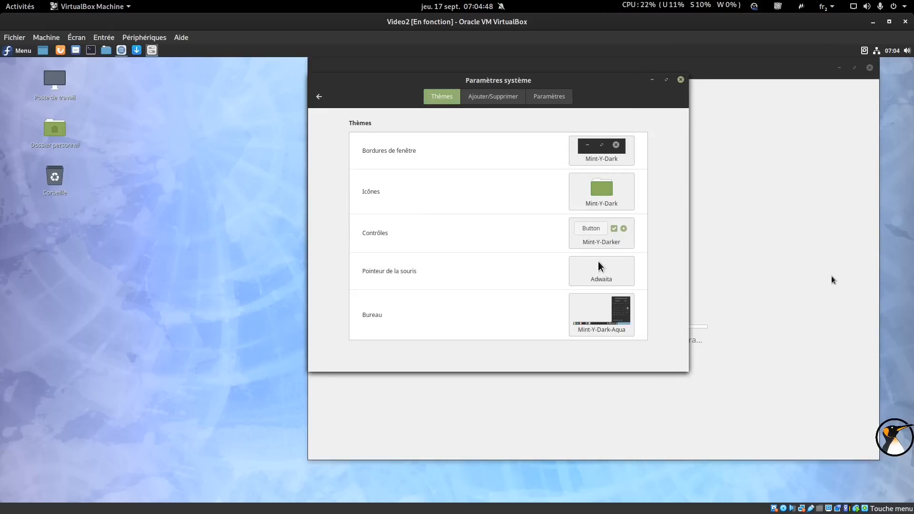
click(604, 297)
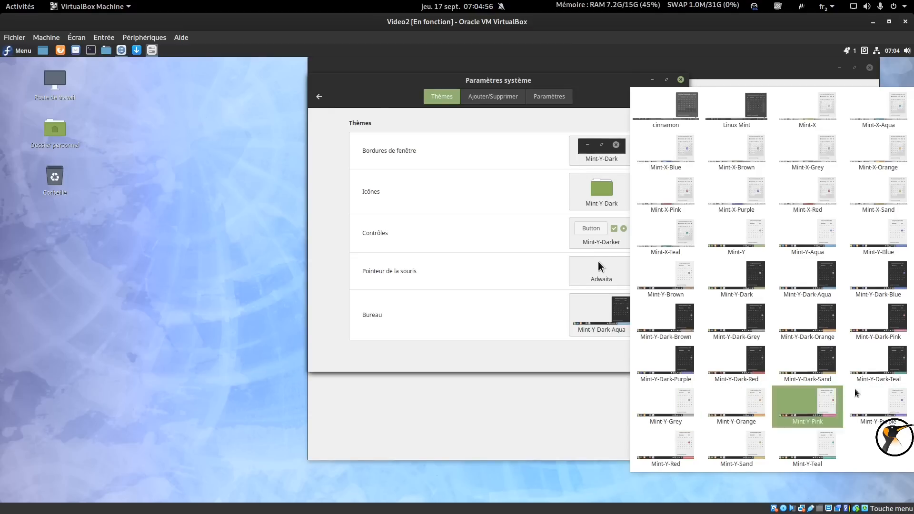
click(743, 236)
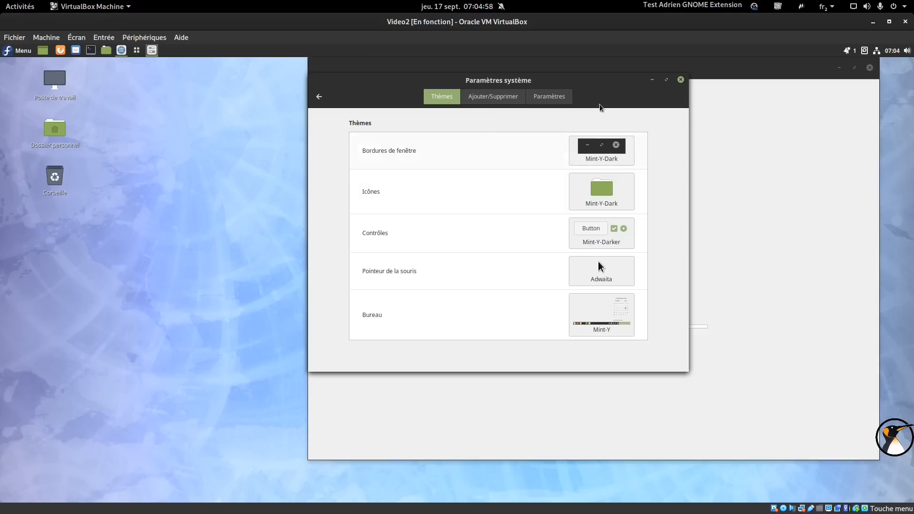
click(681, 80)
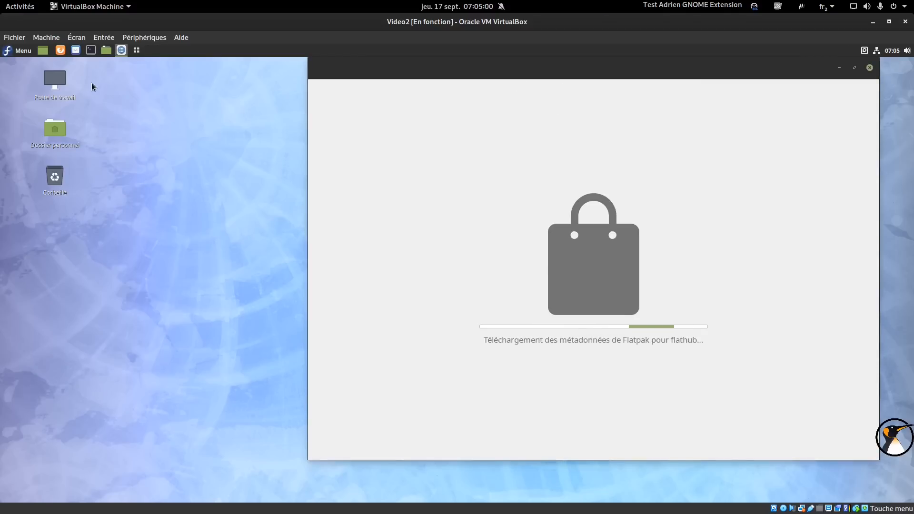
Open the home folder and move its window to the right.
click(8, 51)
click(9, 52)
double_click(49, 129)
mouse_move(349, 140)
mouse_down()
mouse_move(617, 89)
mouse_move(603, 91)
mouse_move(588, 117)
mouse_up()
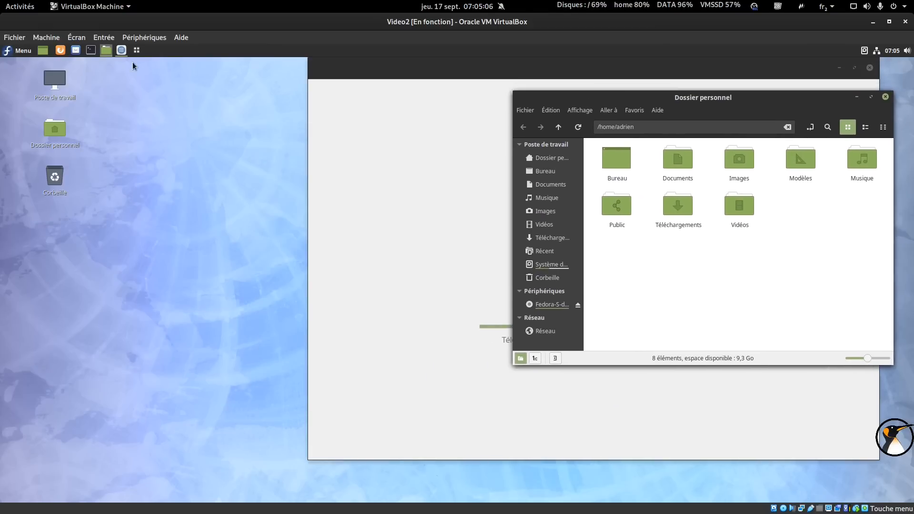
Launch Firefox and search for 'balloons 1920x1080'.
click(70, 53)
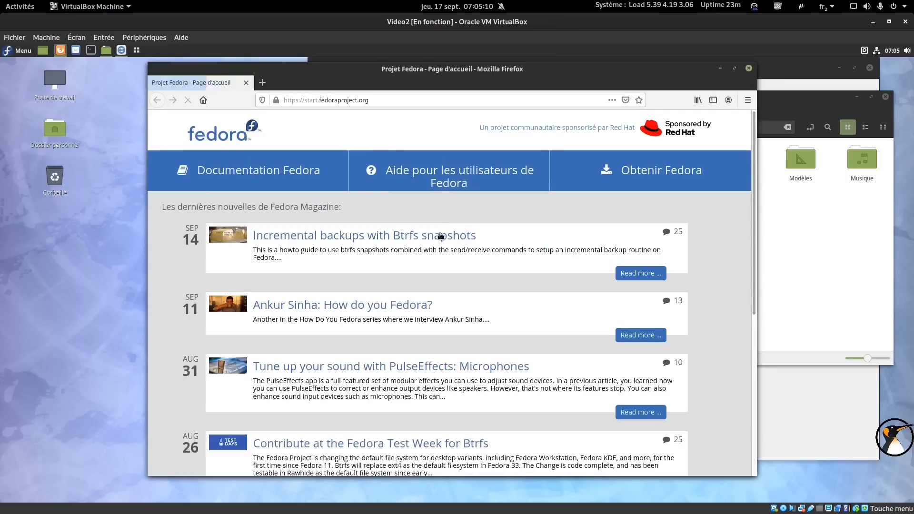
click(327, 97)
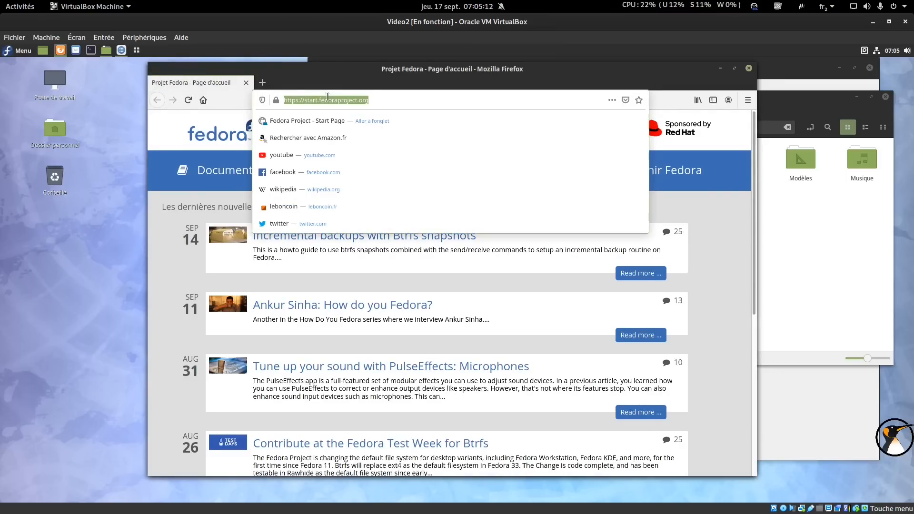
text(balloons 1920)
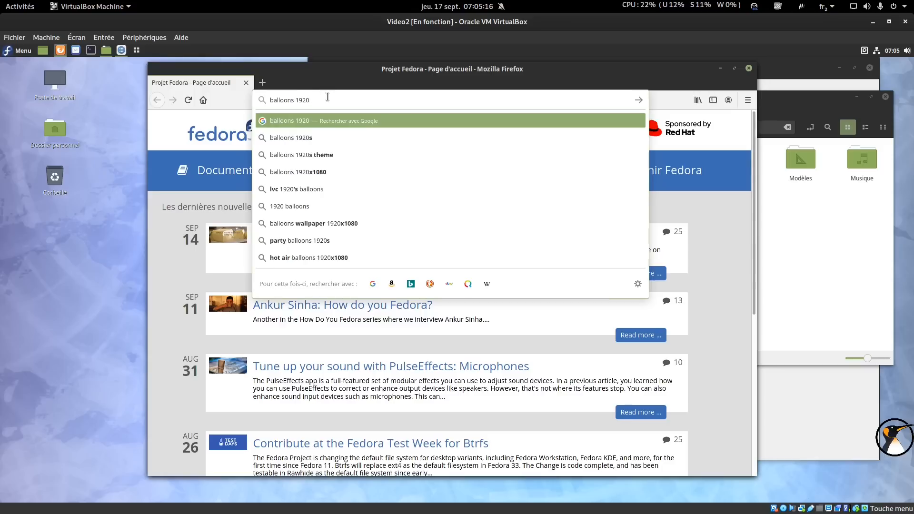
text(x10)
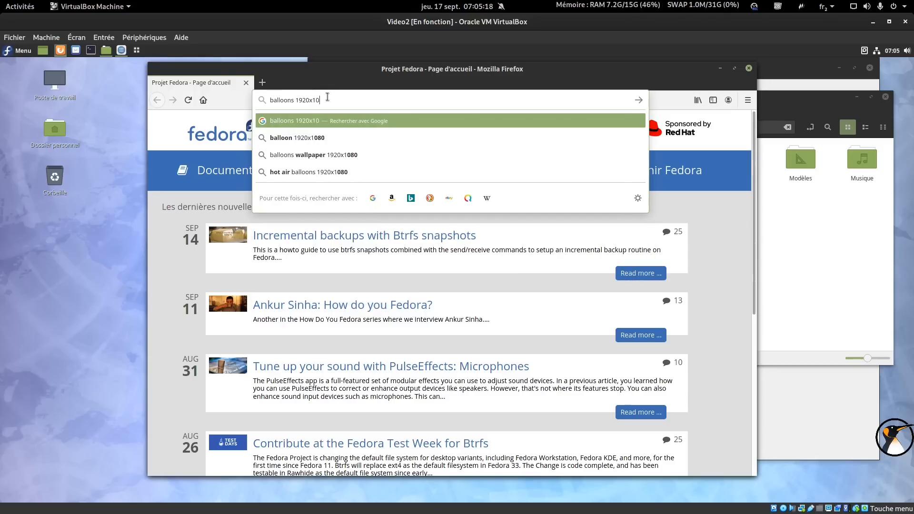
text(80)
key(Return)
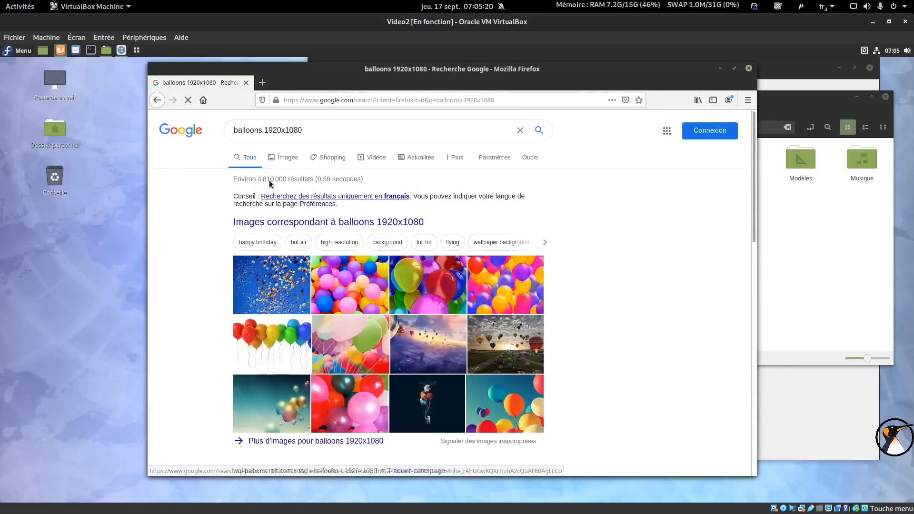
Save the full-size first balloon image result into the Images folder.
click(279, 158)
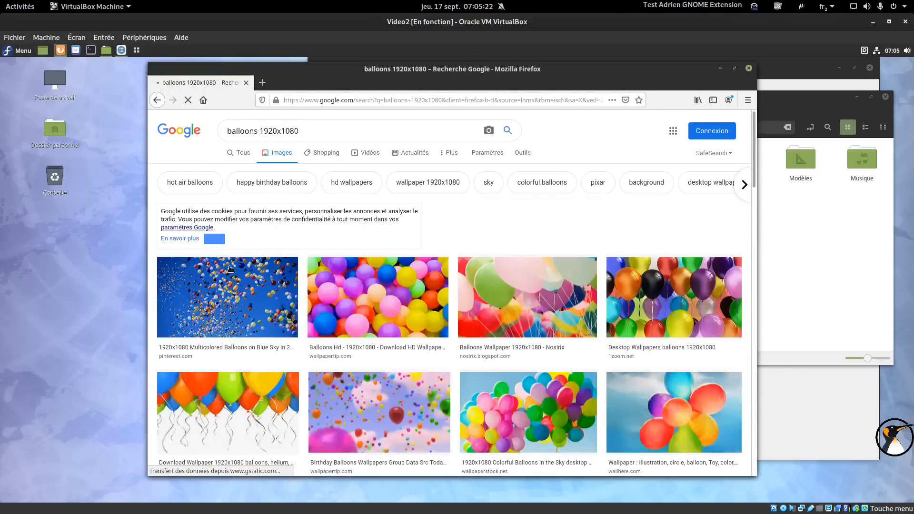
click(230, 269)
right_click(604, 182)
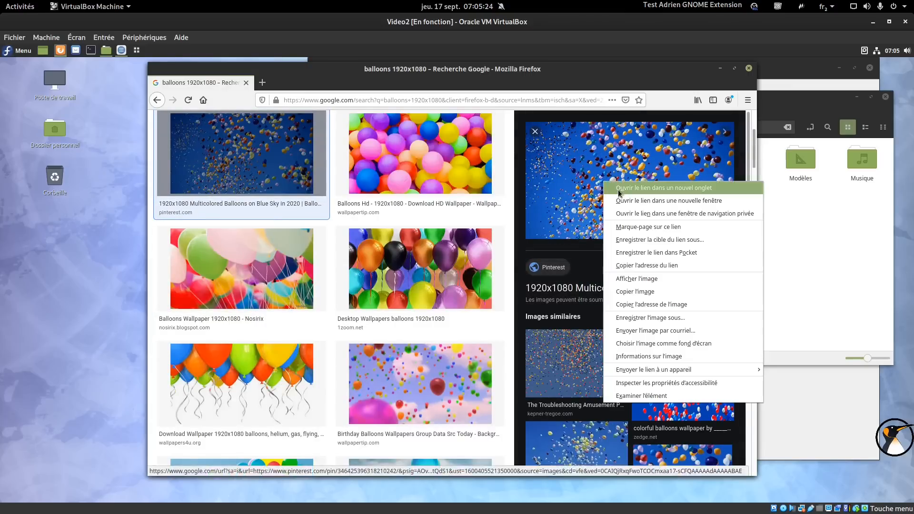
click(667, 278)
right_click(464, 268)
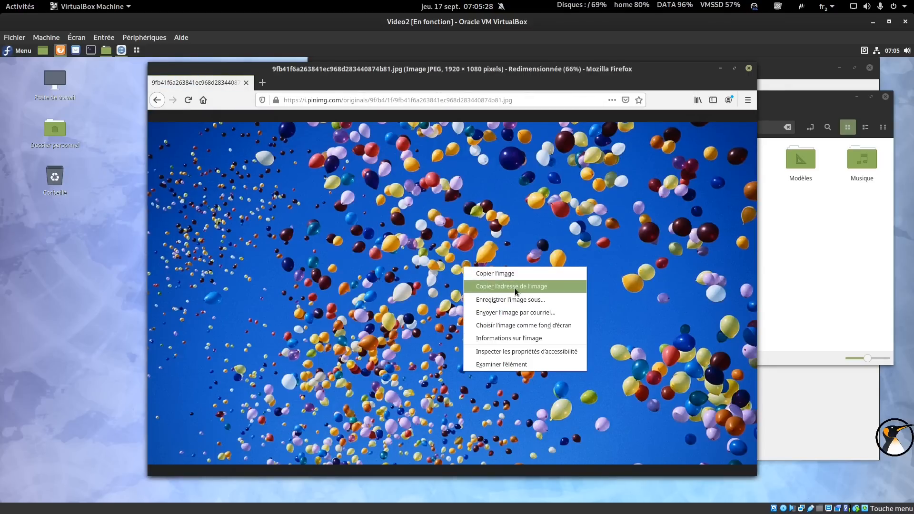
click(517, 300)
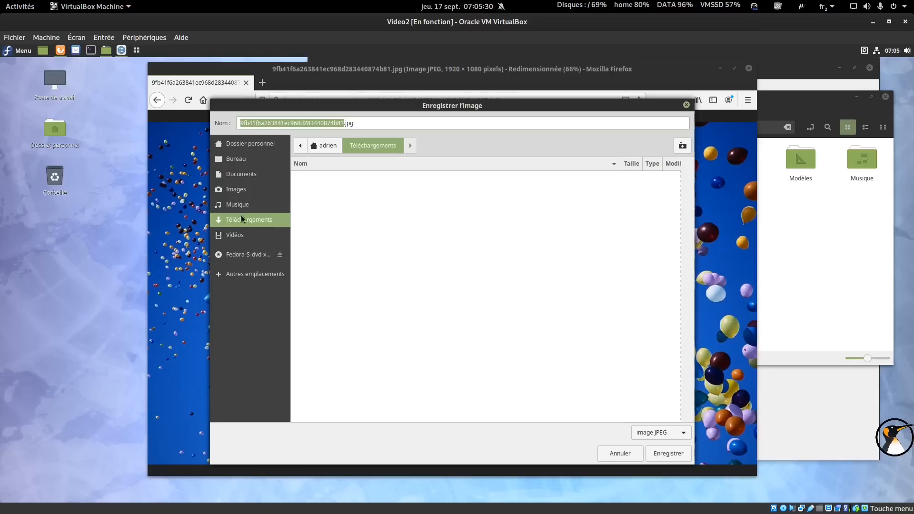
click(238, 189)
click(655, 453)
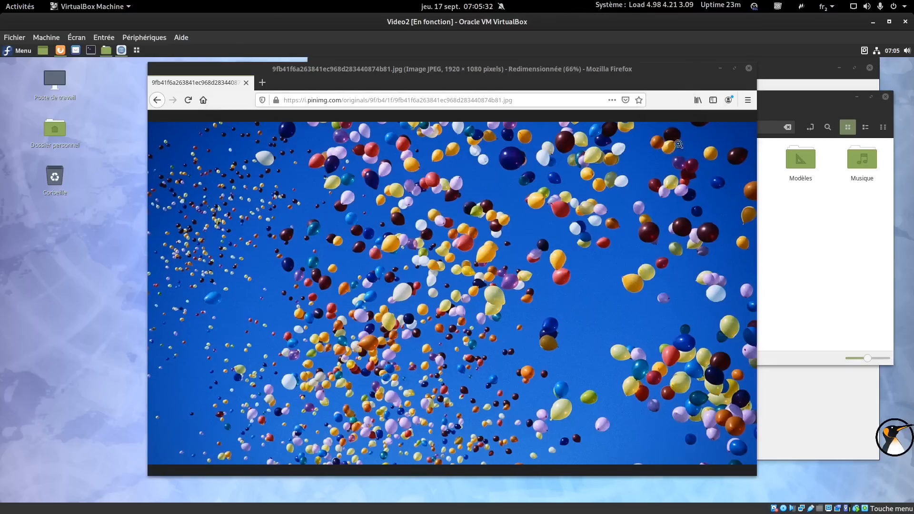
Close Firefox and set the saved balloon image in Images as the desktop wallpaper.
click(748, 69)
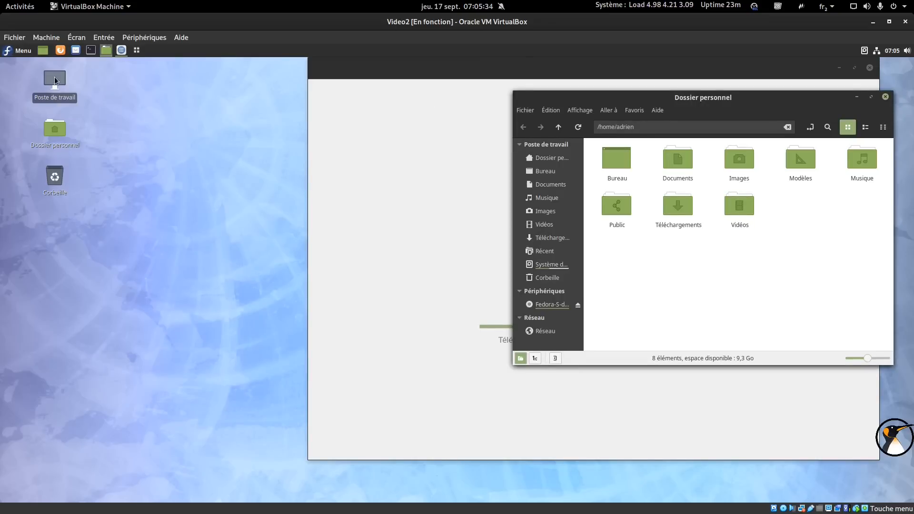
double_click(54, 76)
click(634, 138)
double_click(727, 170)
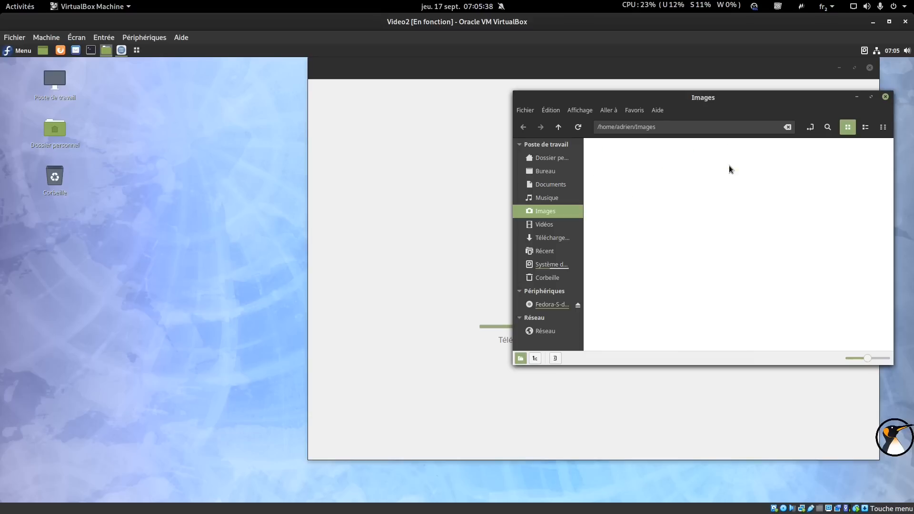
right_click(620, 173)
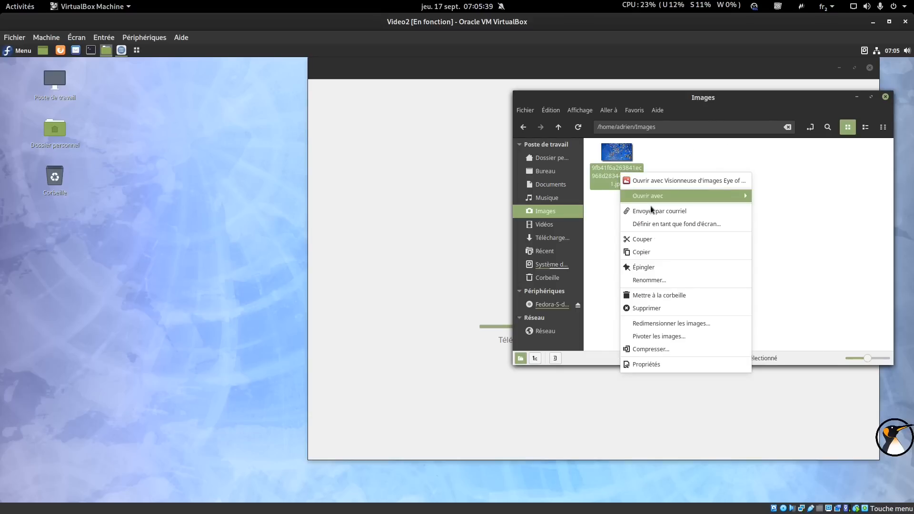
click(685, 224)
click(886, 97)
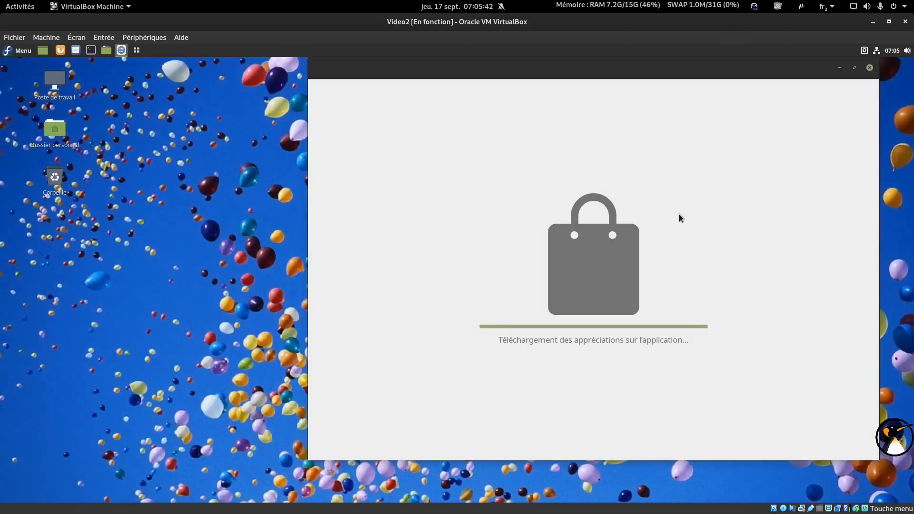
Dismiss the third-party sources banner and move the loaded Software Manager window to the left.
mouse_move(590, 66)
mouse_down()
mouse_move(585, 76)
mouse_move(589, 68)
mouse_up()
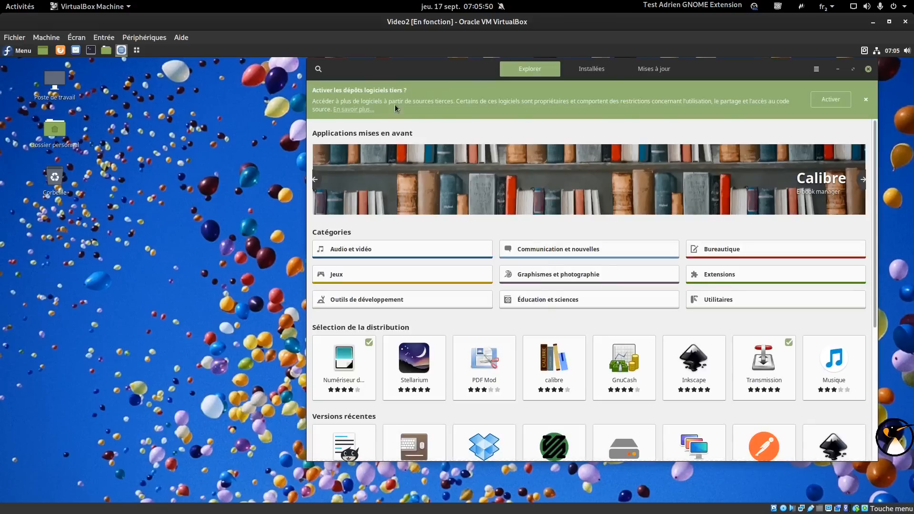
click(815, 102)
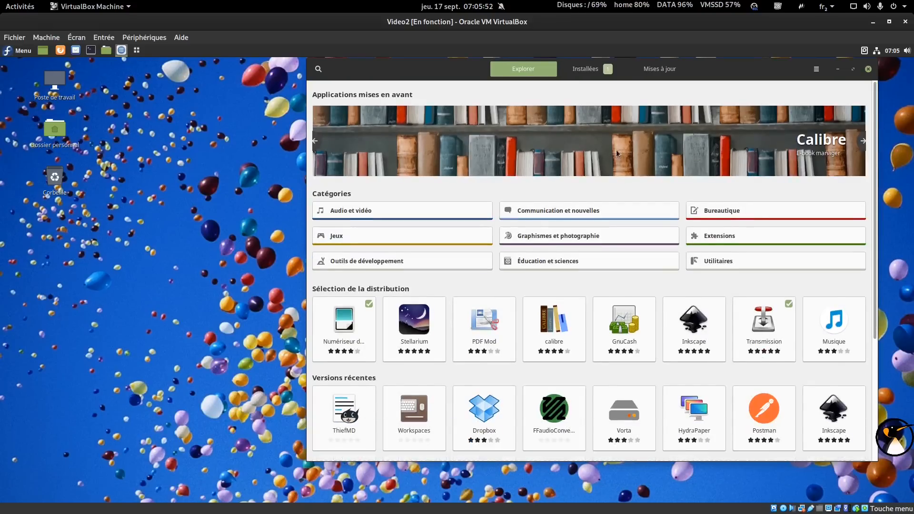
drag(408, 77, 397, 87)
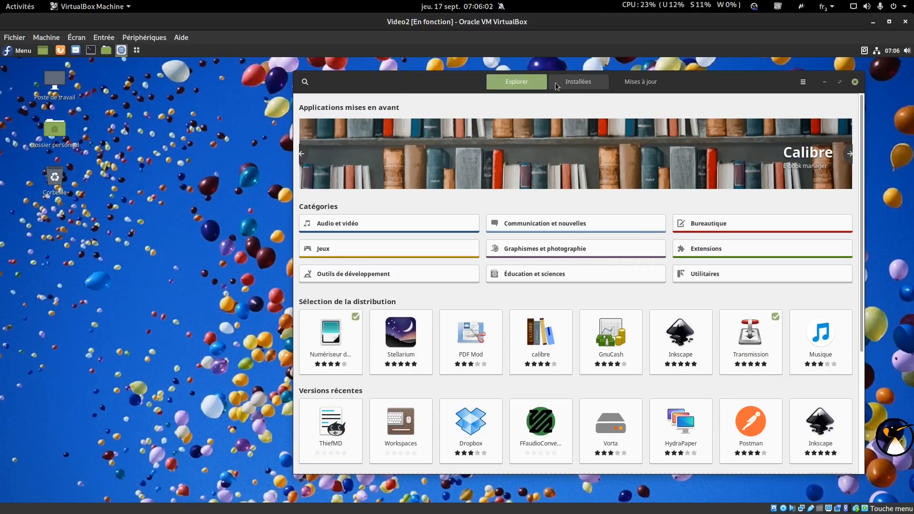
drag(444, 84, 329, 82)
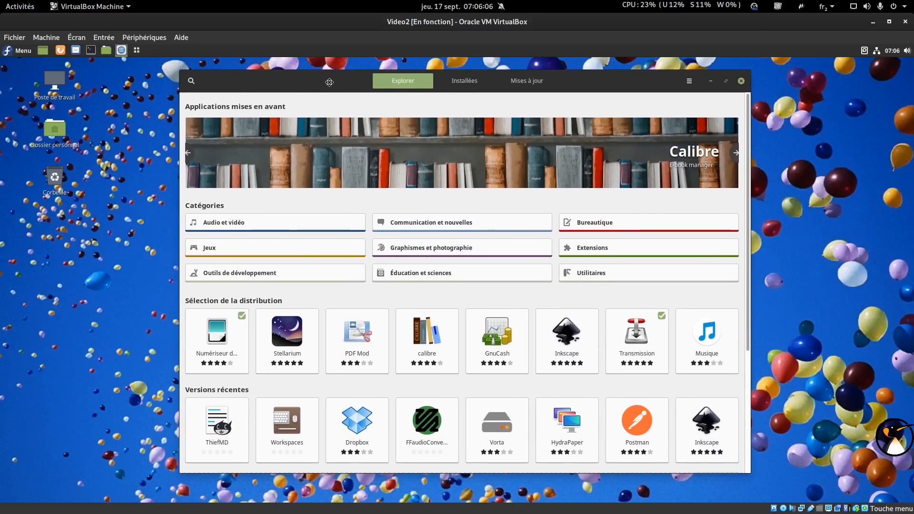
click(684, 82)
Enable the google-chrome repository in Dépôts de logiciels, authenticating, then close the list.
click(690, 112)
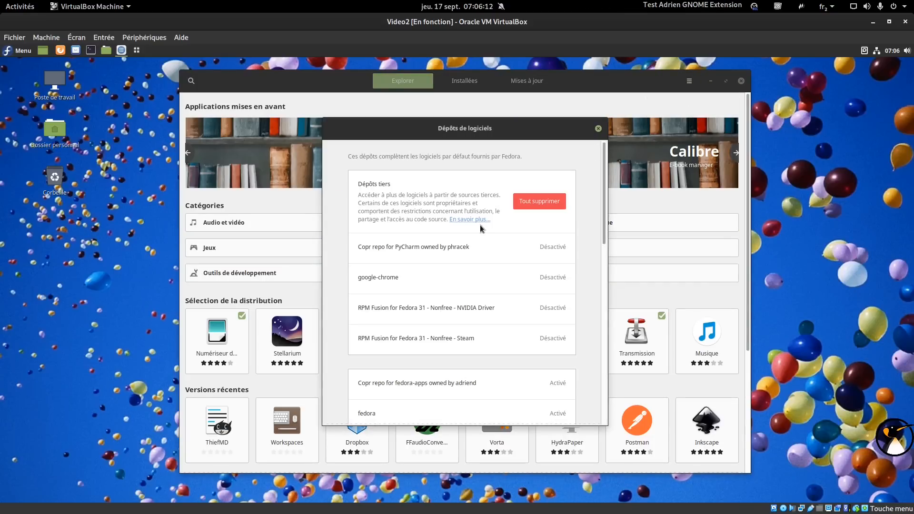
scroll(546, 286, down, 1)
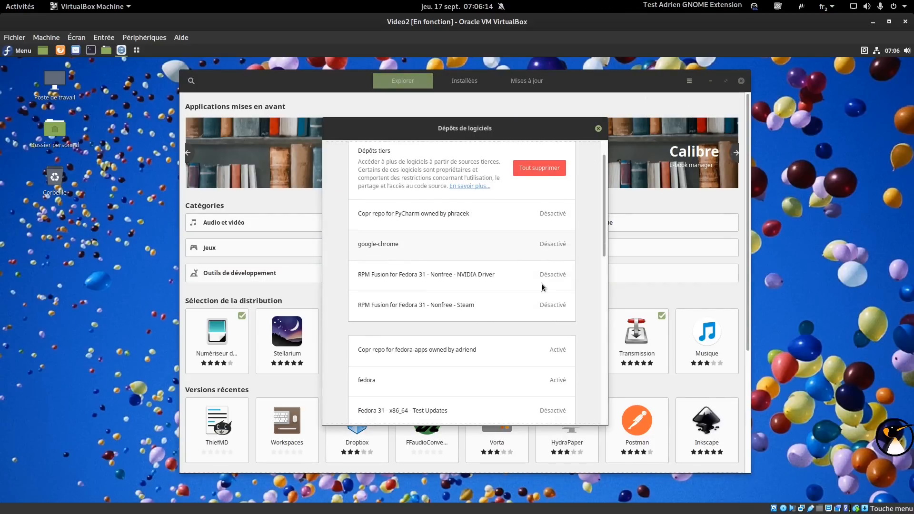
click(532, 242)
click(383, 270)
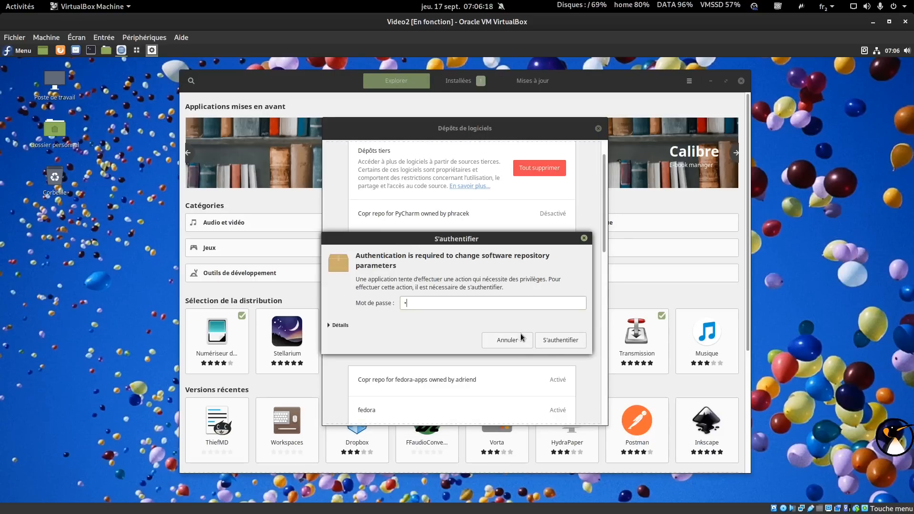
click(556, 340)
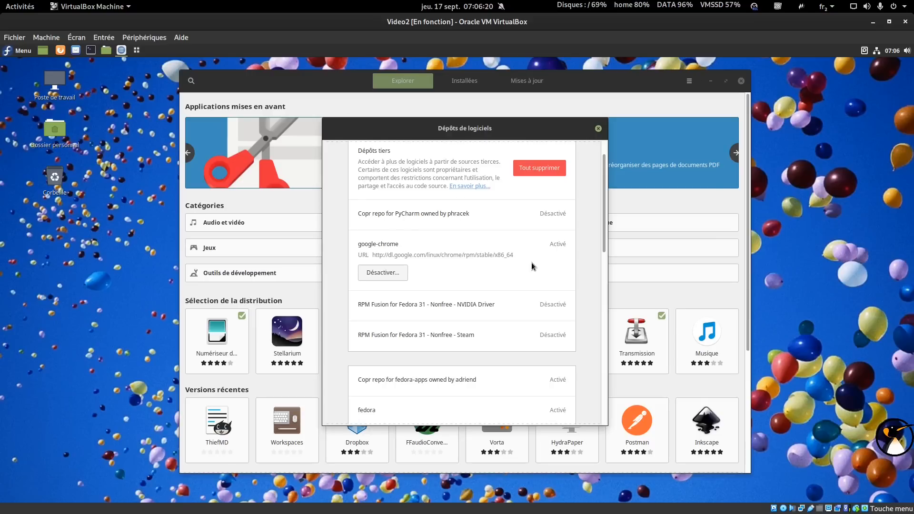
scroll(532, 266, down, 10)
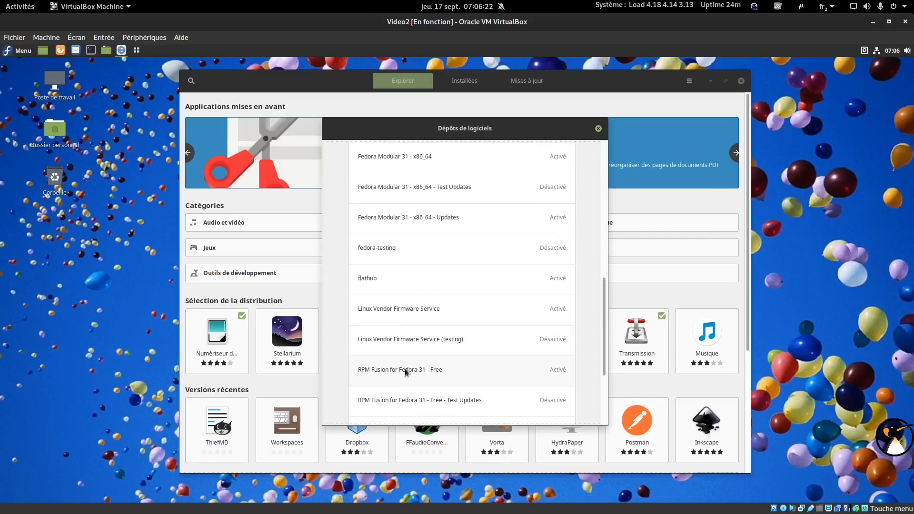
scroll(441, 368, down, 3)
scroll(464, 312, up, 12)
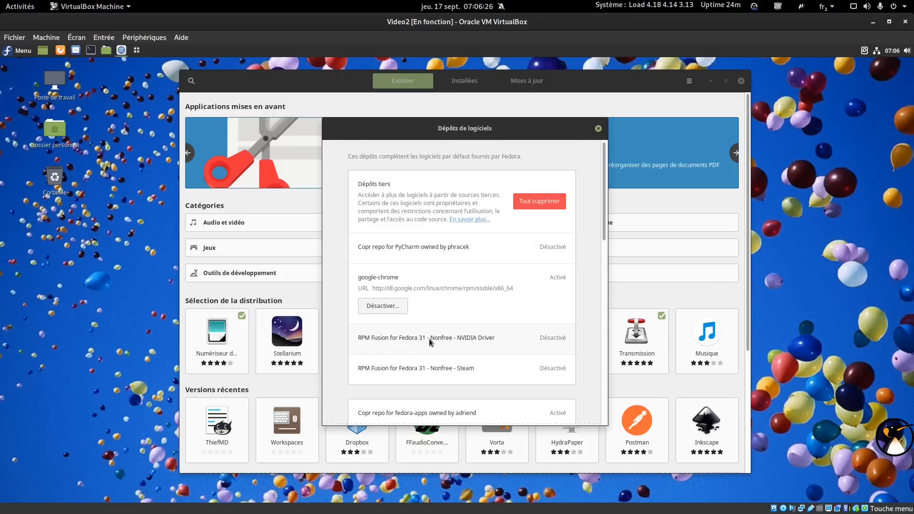
click(598, 129)
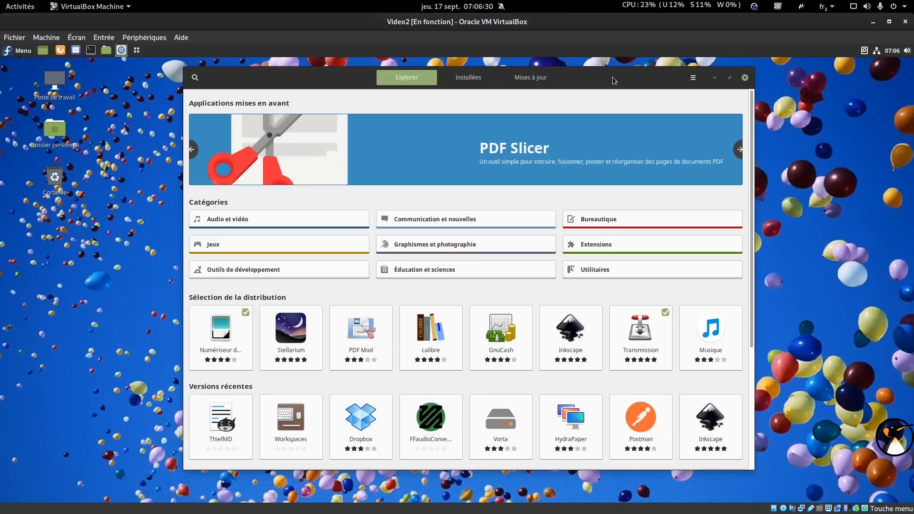
Start installing VLC from the Audio et vidéo category.
click(276, 217)
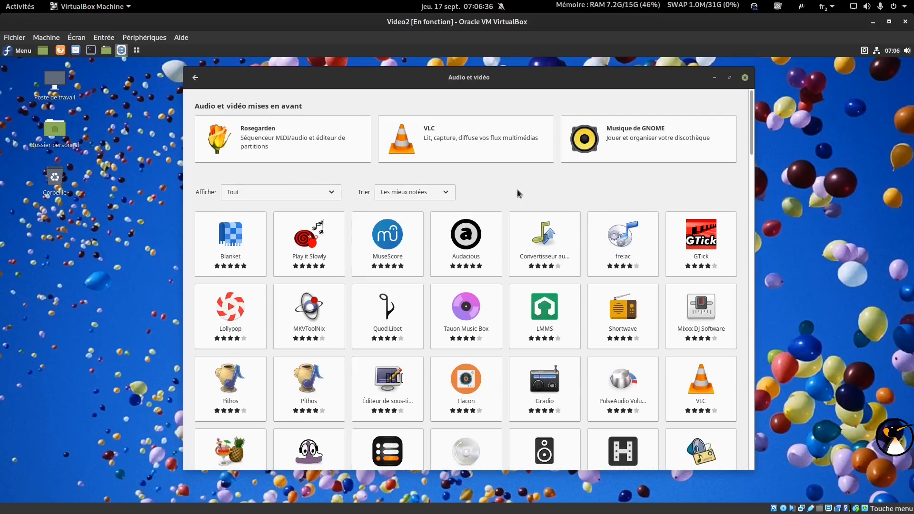
click(523, 146)
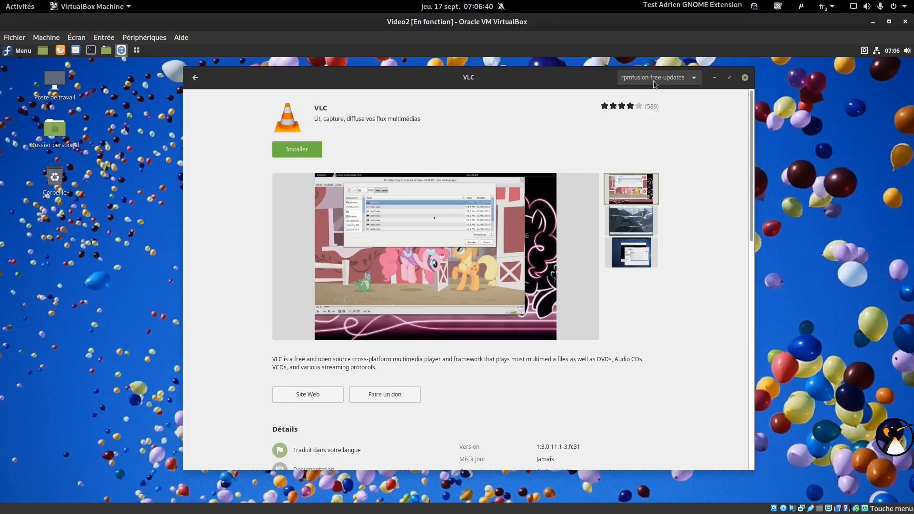
click(298, 150)
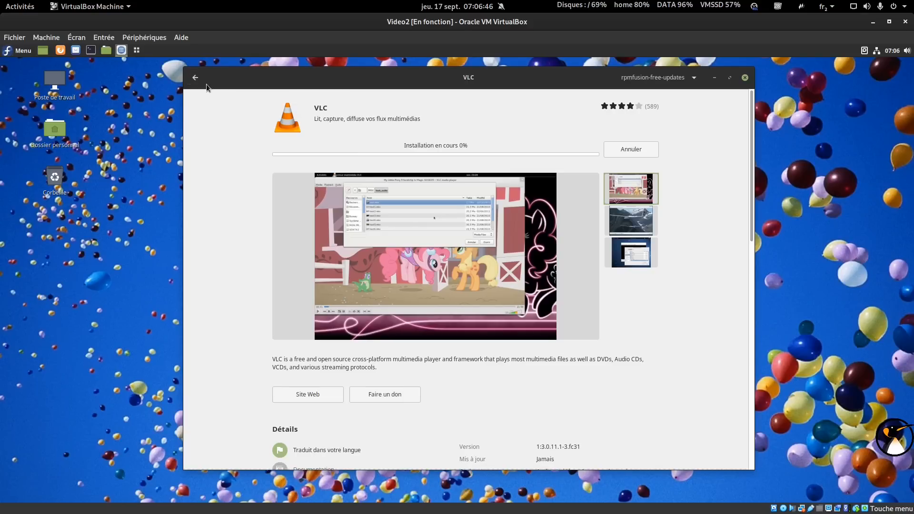
scroll(503, 153, down, 2)
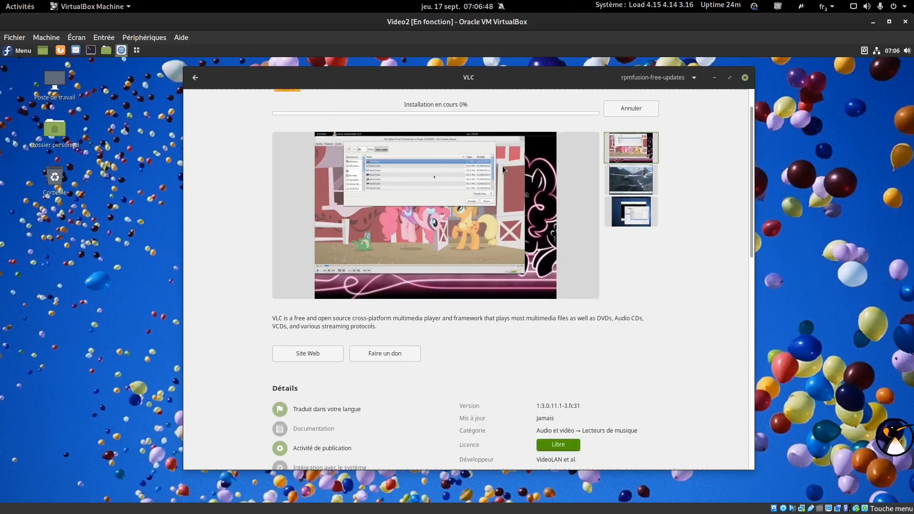
drag(747, 193, 756, 127)
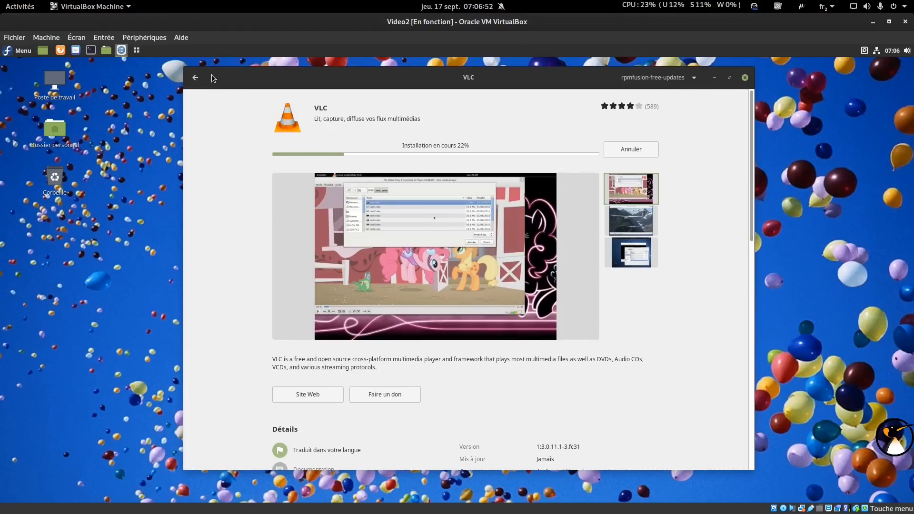
Install Kdenlive using the rpmfusion-free-updates source.
click(195, 77)
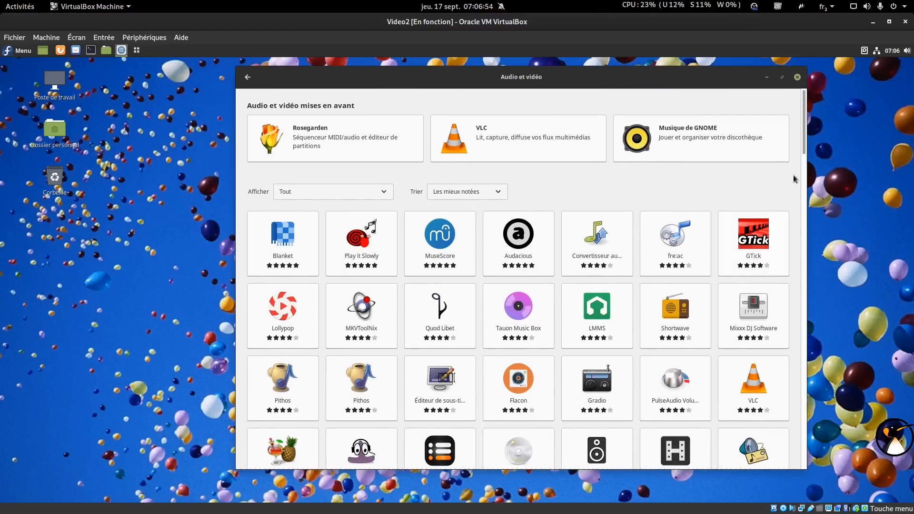
scroll(804, 194, down, 5)
scroll(805, 195, down, 3)
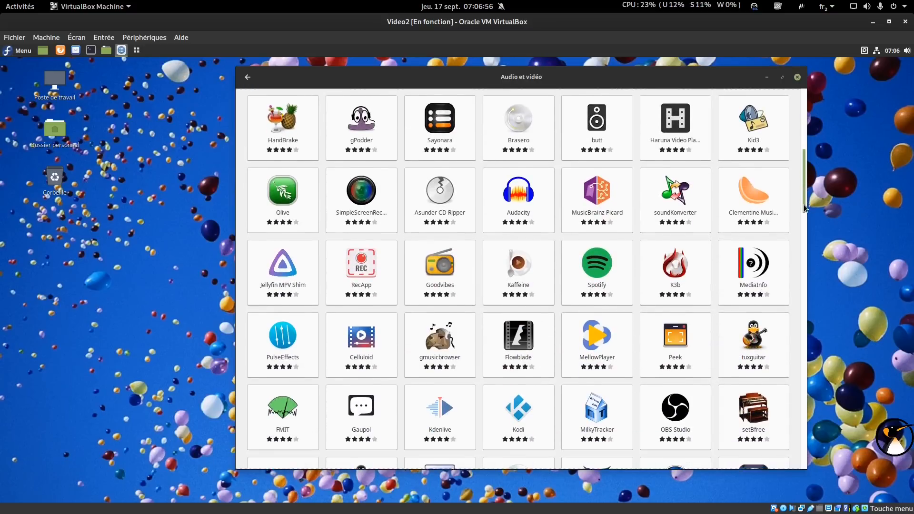
click(448, 404)
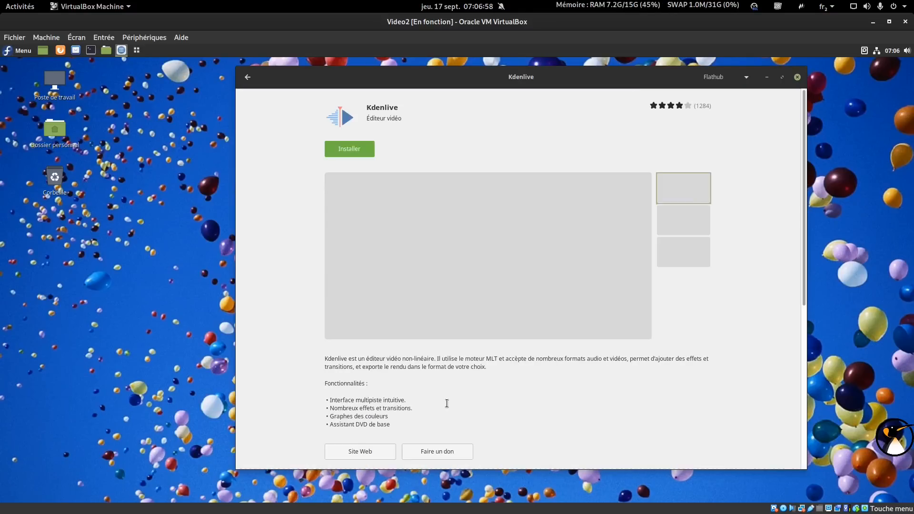
click(719, 78)
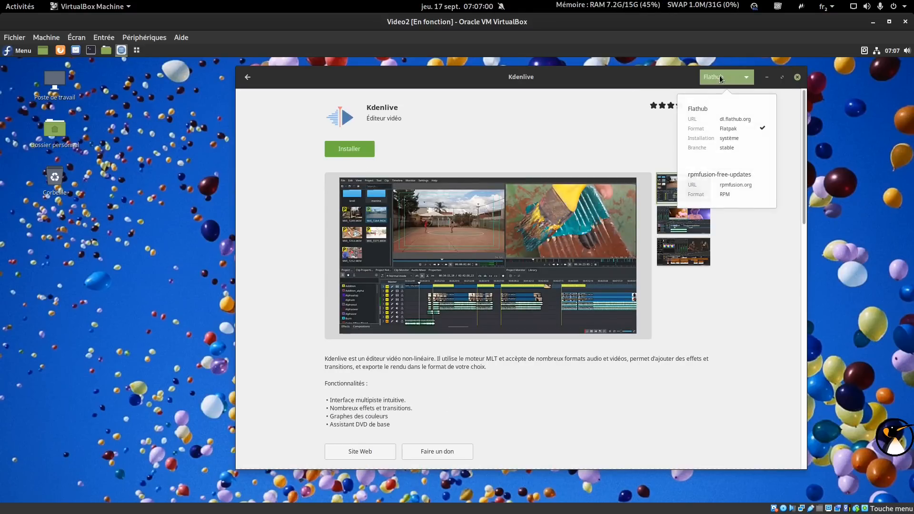
click(722, 190)
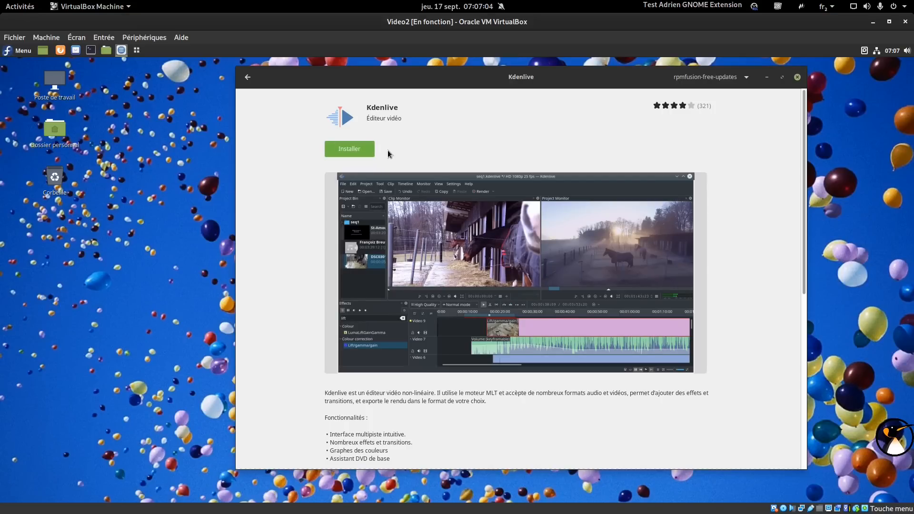
click(252, 84)
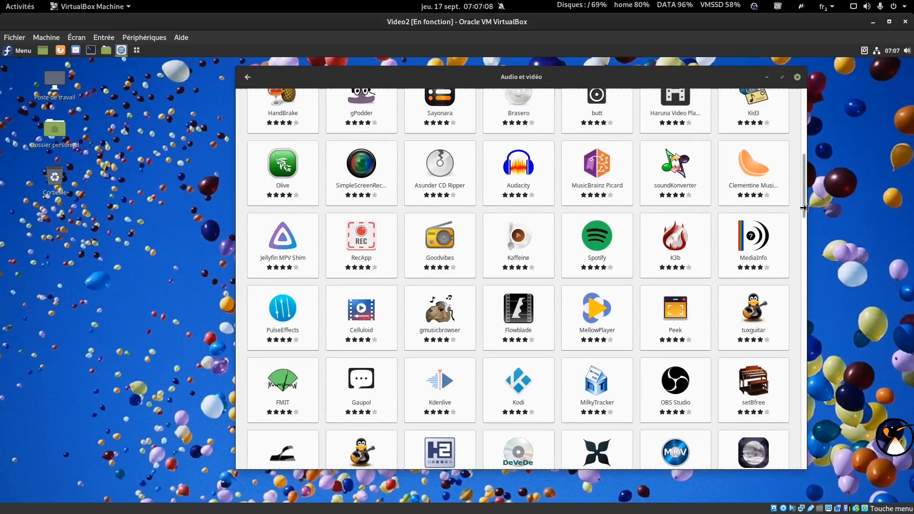
Install the Convertisseur audio app and browse further down the category.
drag(804, 209, 798, 133)
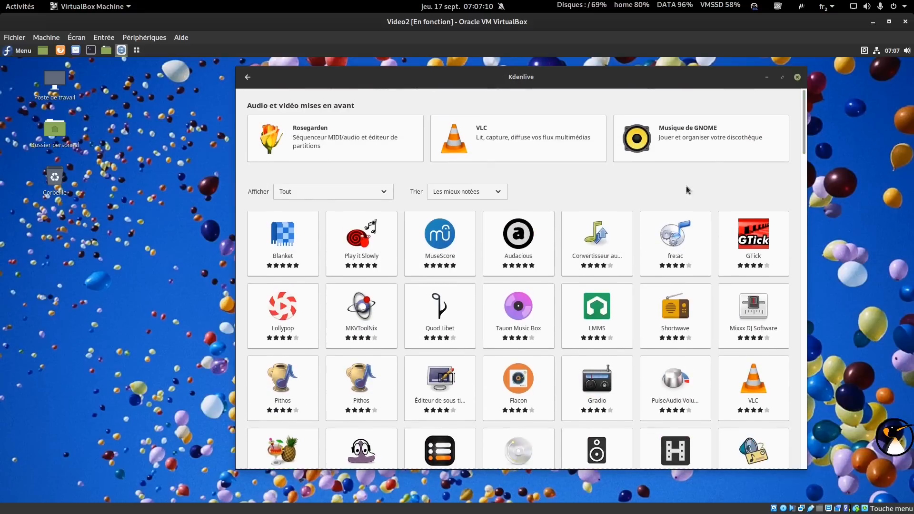
click(597, 233)
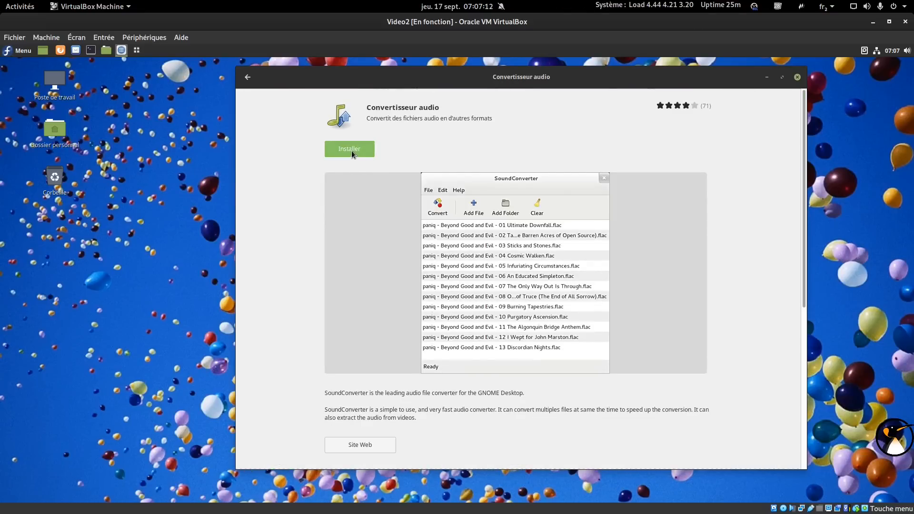
click(248, 80)
drag(801, 114, 776, 130)
scroll(777, 130, down, 5)
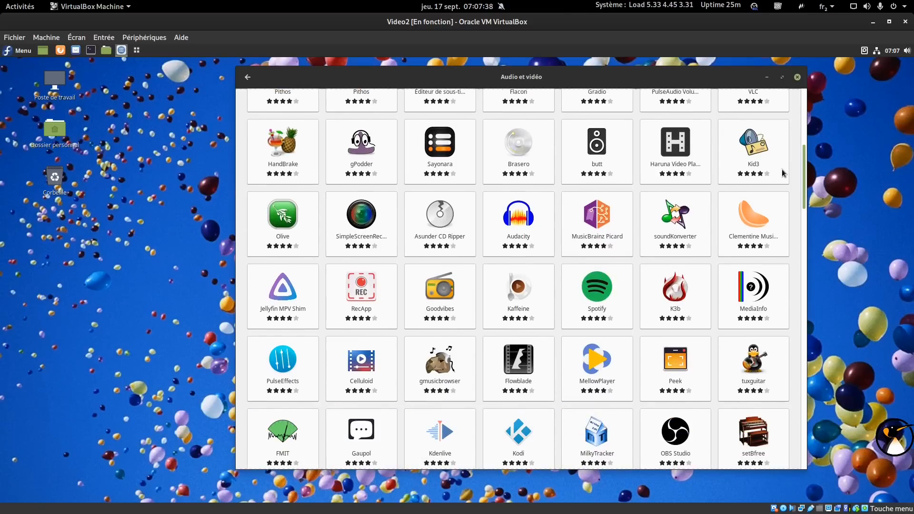
Start installing OBS Studio with Flathub as the source.
click(674, 436)
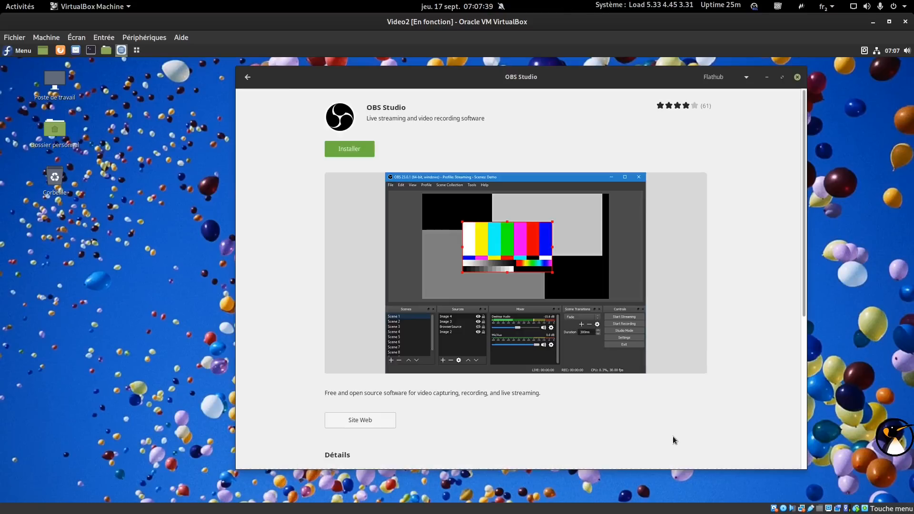
click(718, 77)
click(718, 76)
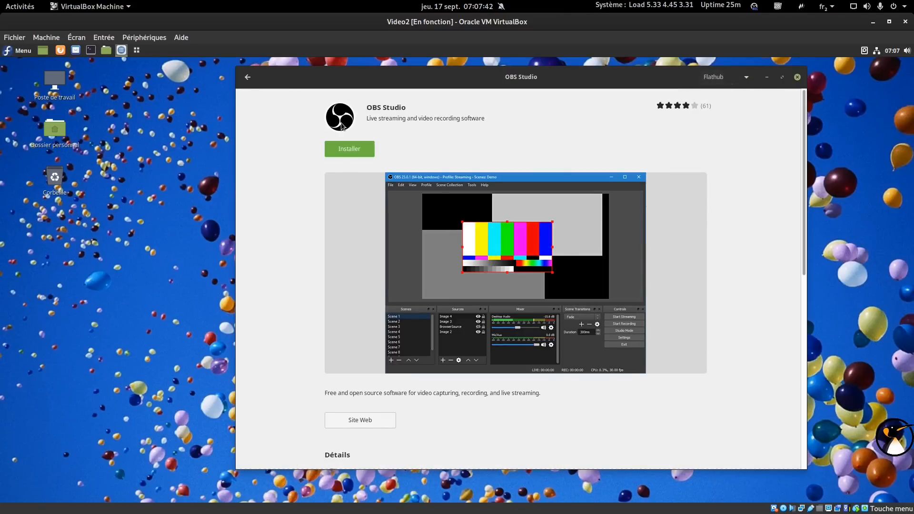
click(350, 149)
Show the Installées list of installing apps and open the Téléchargements folder.
click(248, 77)
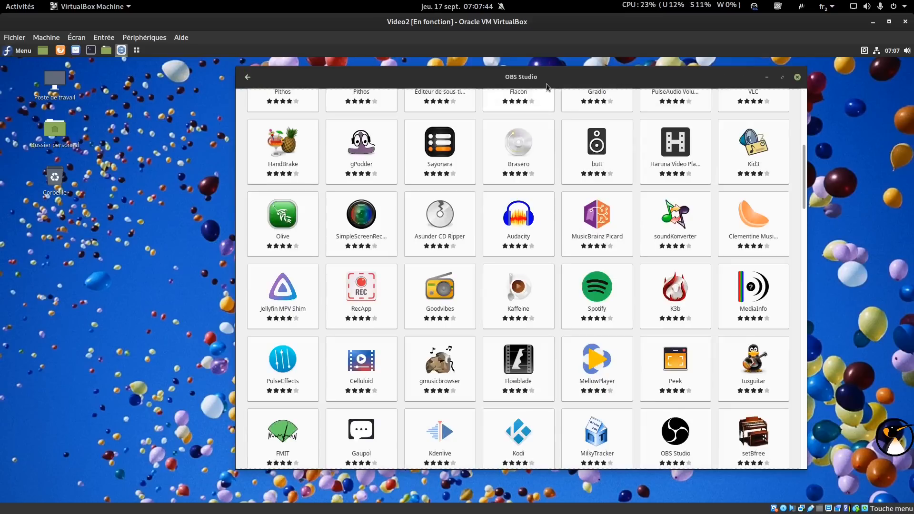
click(247, 77)
click(512, 77)
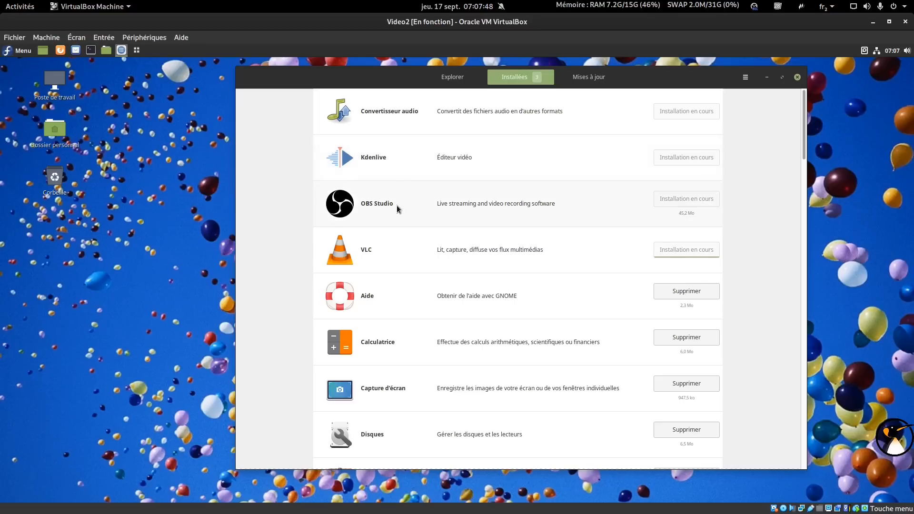
drag(386, 81, 437, 79)
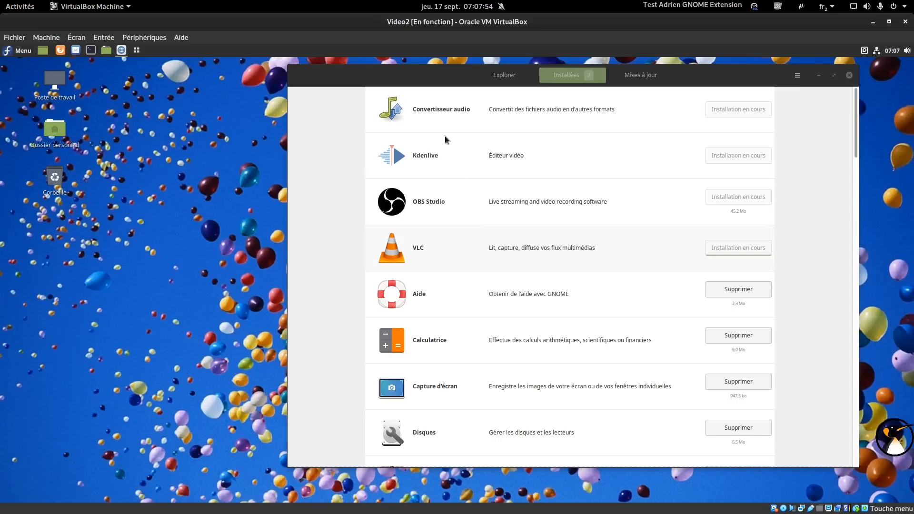
double_click(438, 247)
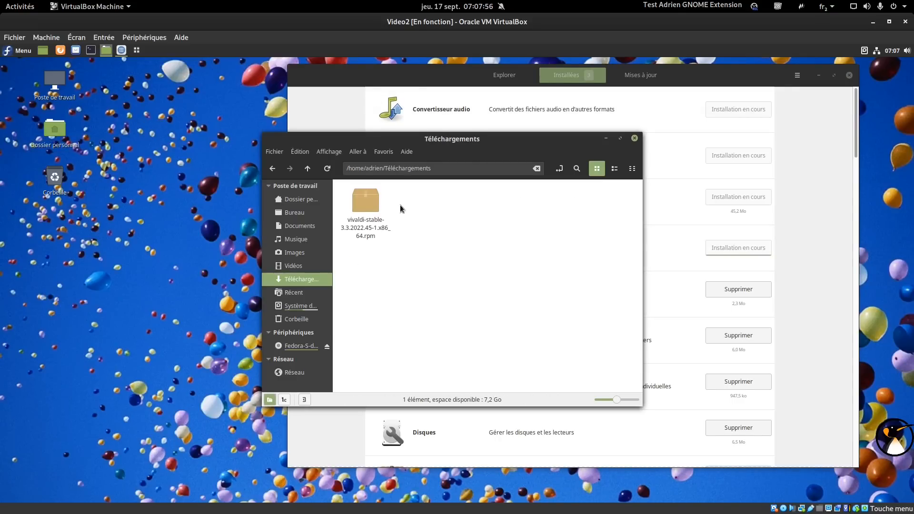
Open the downloaded Vivaldi rpm from Téléchargements for installation.
drag(398, 142, 173, 190)
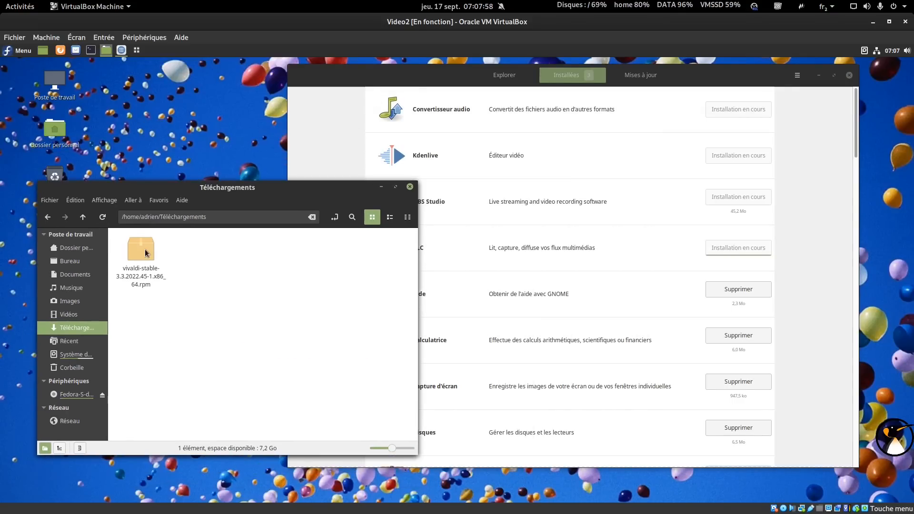
click(143, 249)
click(333, 245)
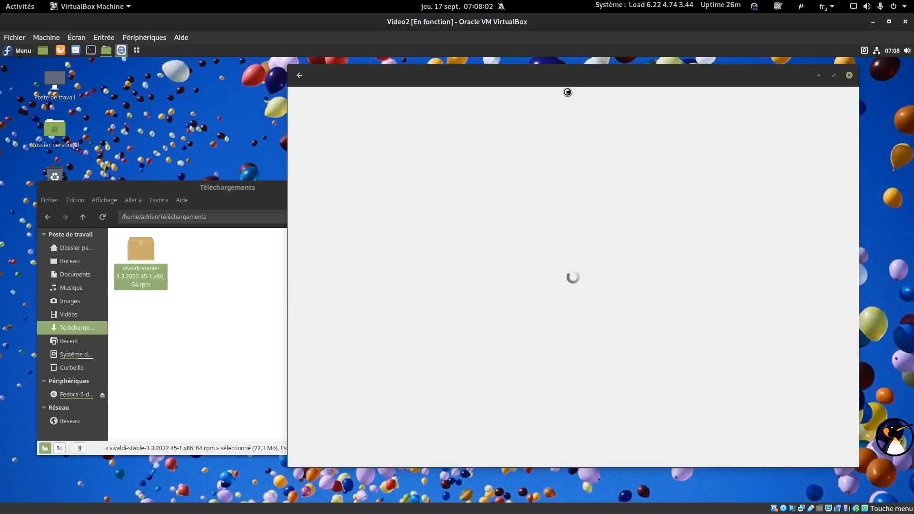
Return to the Software home page and view the Installées apps list.
drag(573, 80, 580, 86)
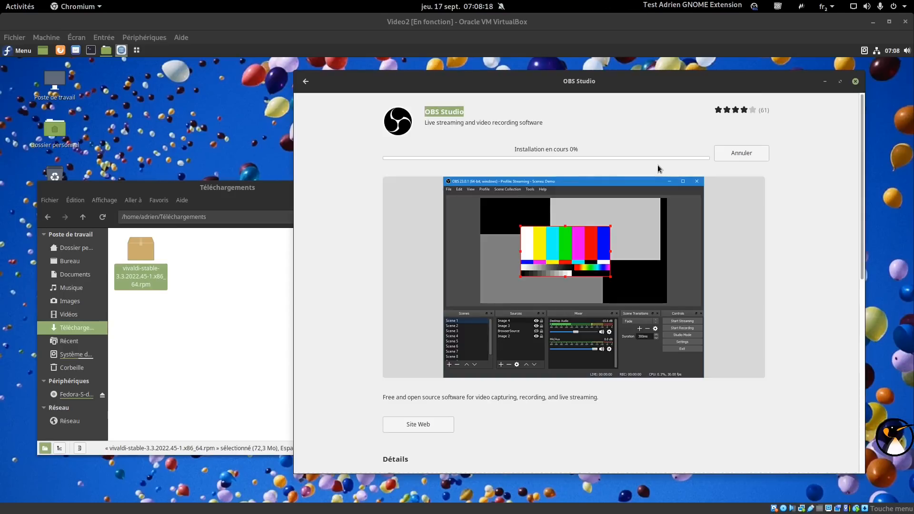
click(303, 82)
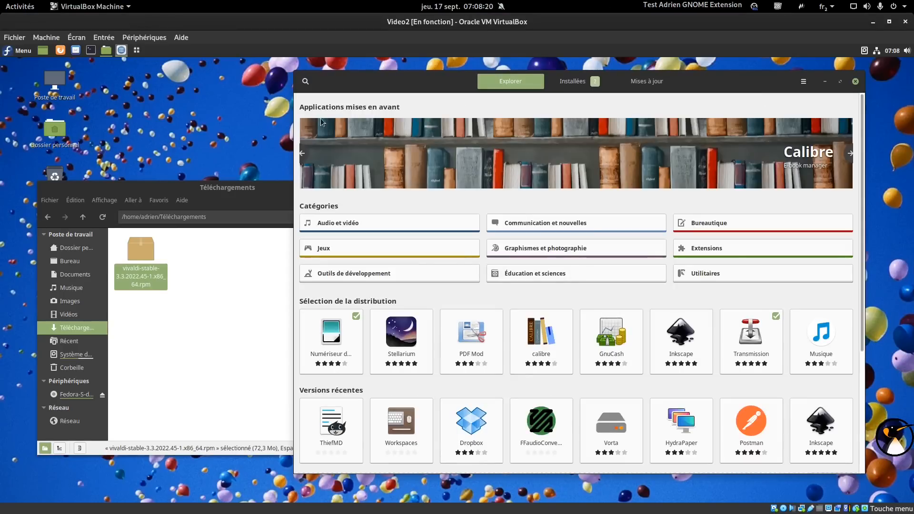
click(593, 84)
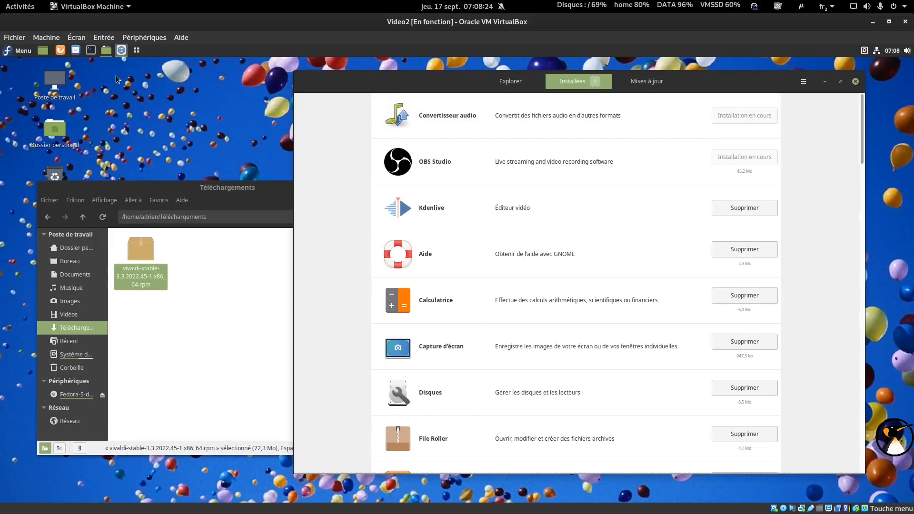
drag(362, 76, 378, 73)
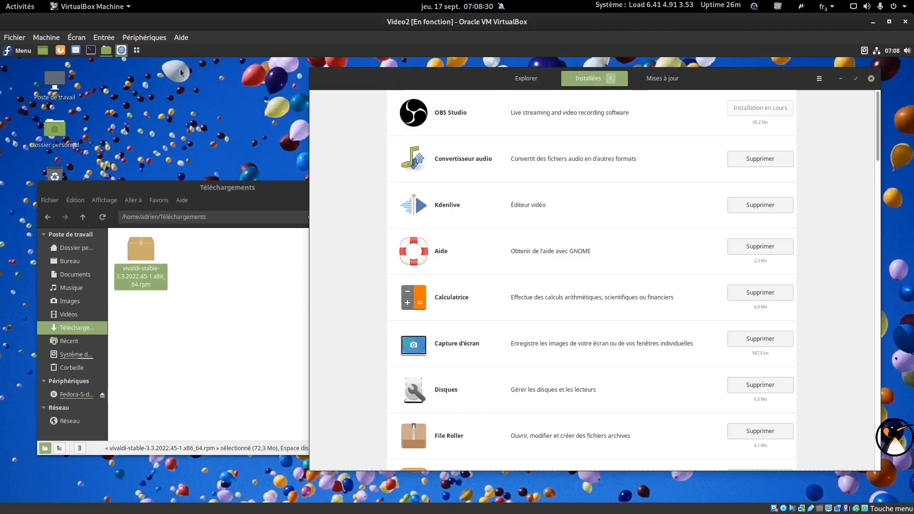
click(90, 50)
Run htop in the terminal, see it's not installed, and return to the installed apps list.
text(htop)
key(Return)
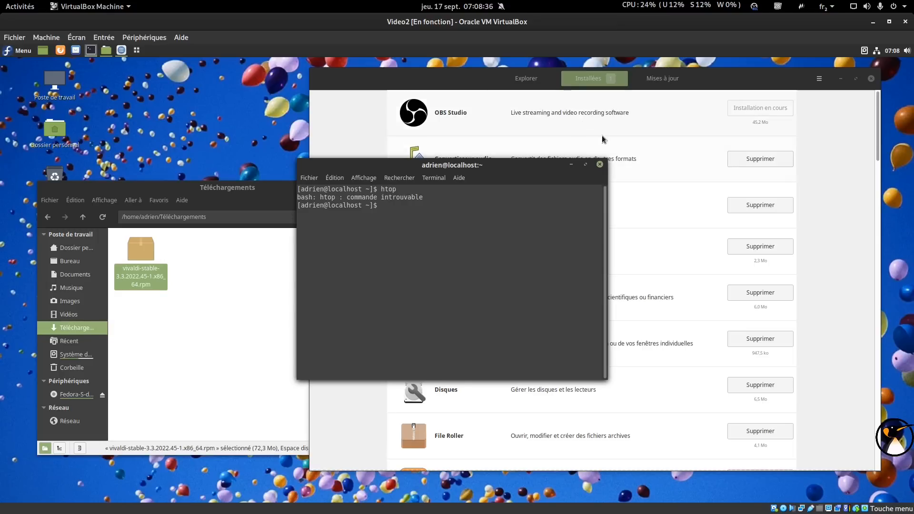
click(572, 165)
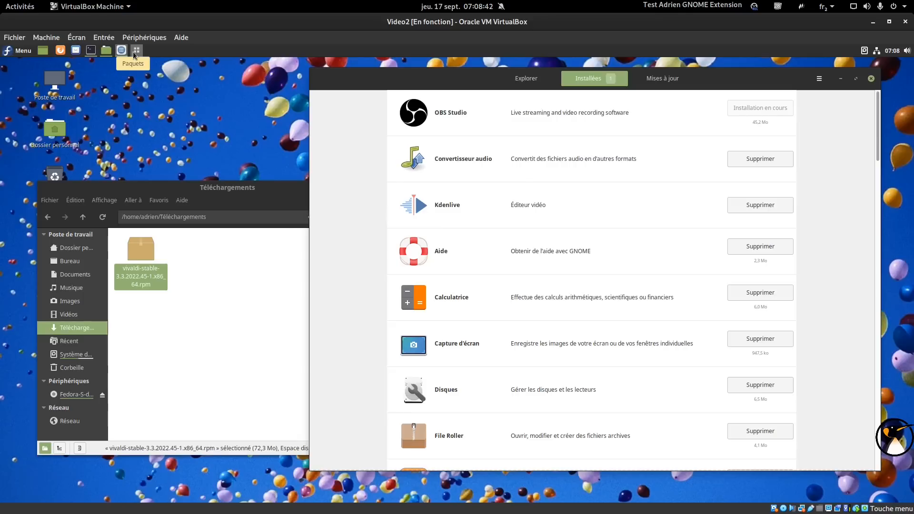
drag(388, 80, 393, 99)
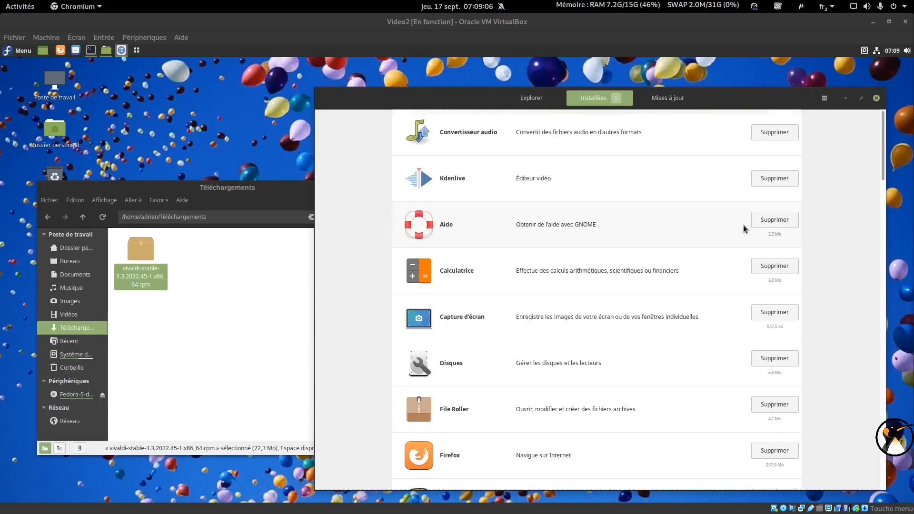
Install the downloaded vivaldi-stable rpm from Téléchargements, authenticating with the administrator password.
double_click(141, 248)
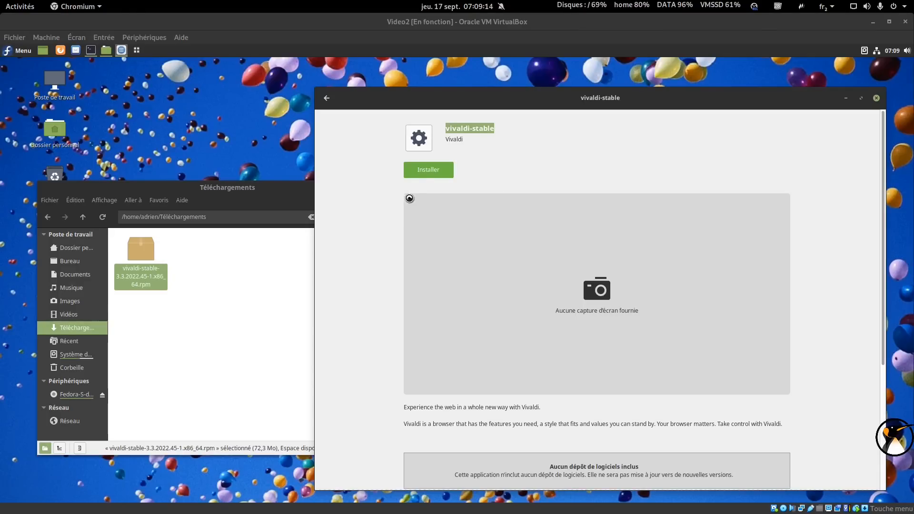
click(428, 170)
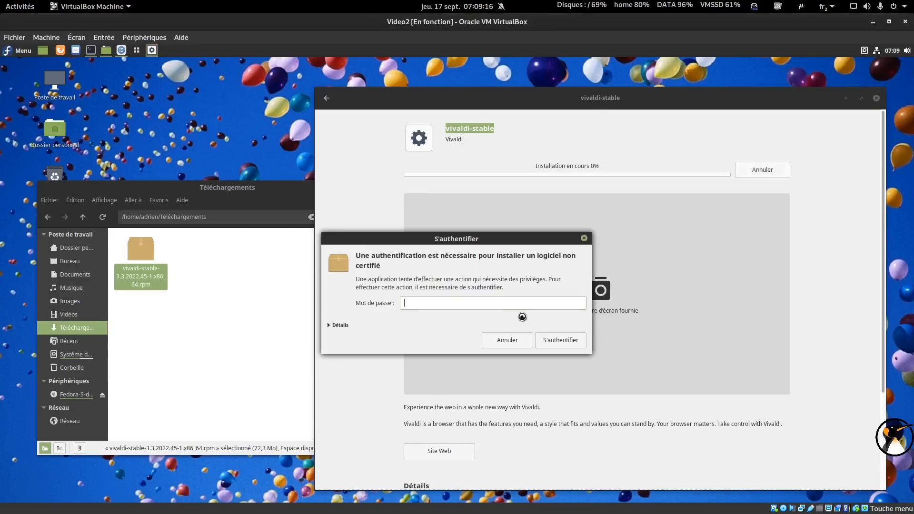
text(•)
click(568, 340)
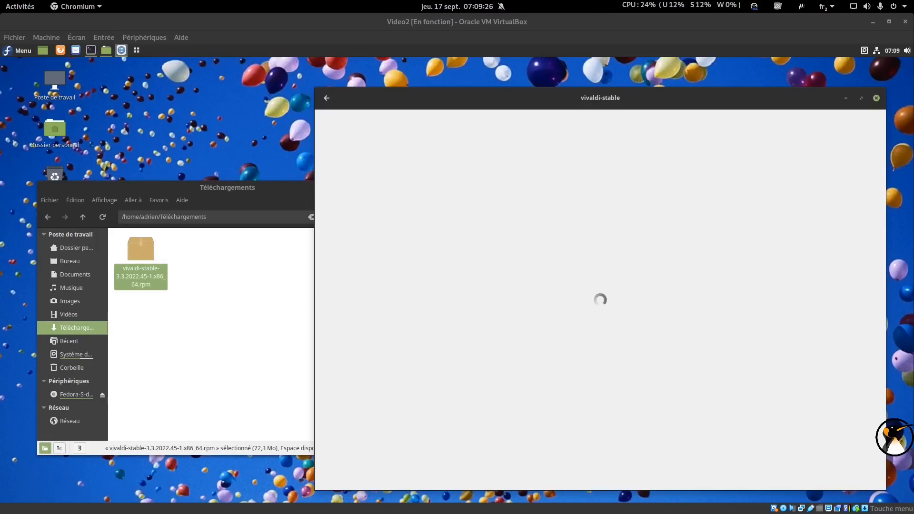
click(17, 50)
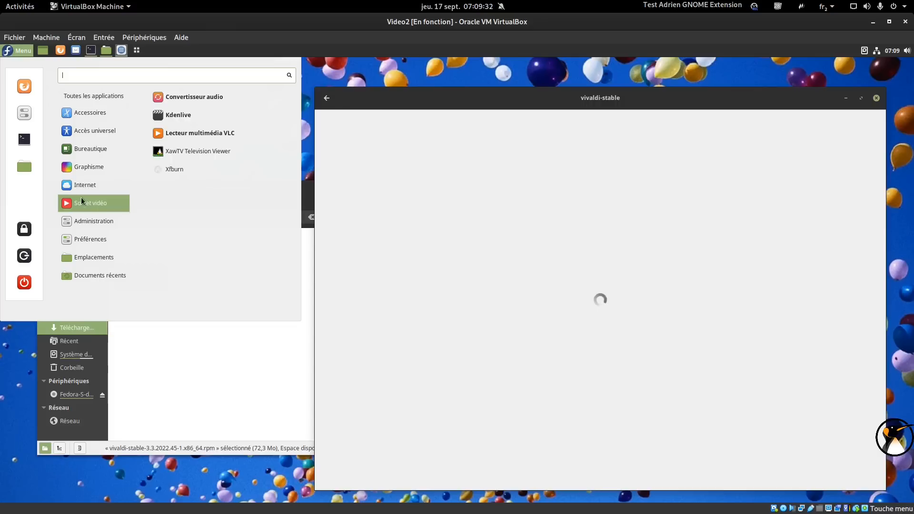
Minimize the vivaldi-stable software page and close the Téléchargements file manager and SoundConverter.
mouse_move(84, 185)
click(209, 99)
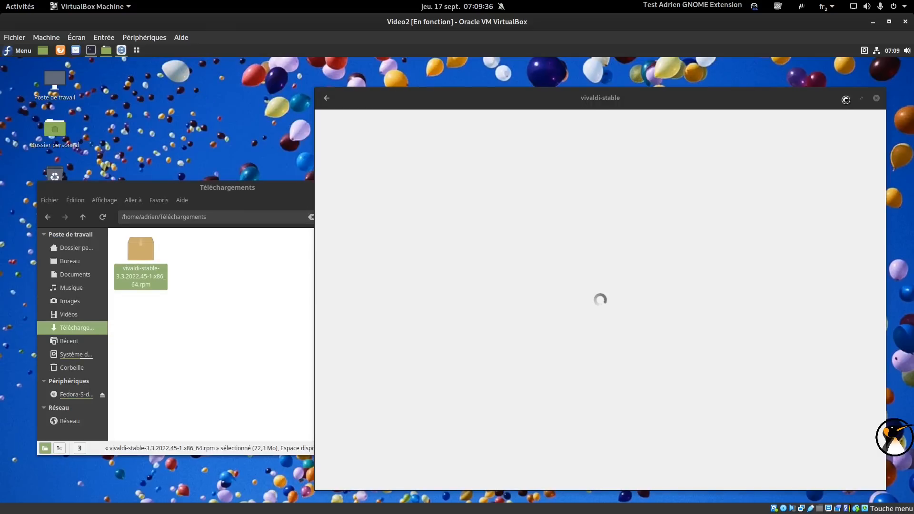
click(847, 98)
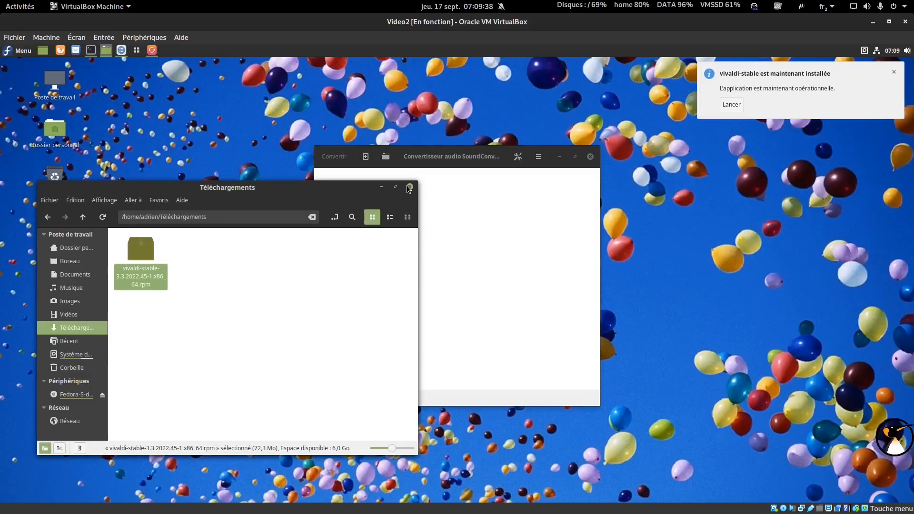
click(412, 188)
drag(457, 159, 524, 120)
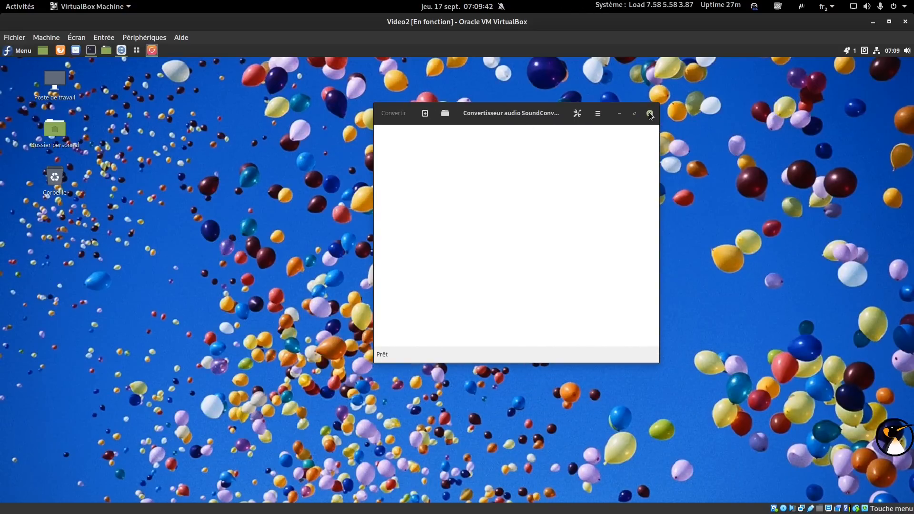
click(650, 113)
Launch VLC from Son et vidéo, accept its network privacy settings, and close it.
click(22, 52)
mouse_move(90, 203)
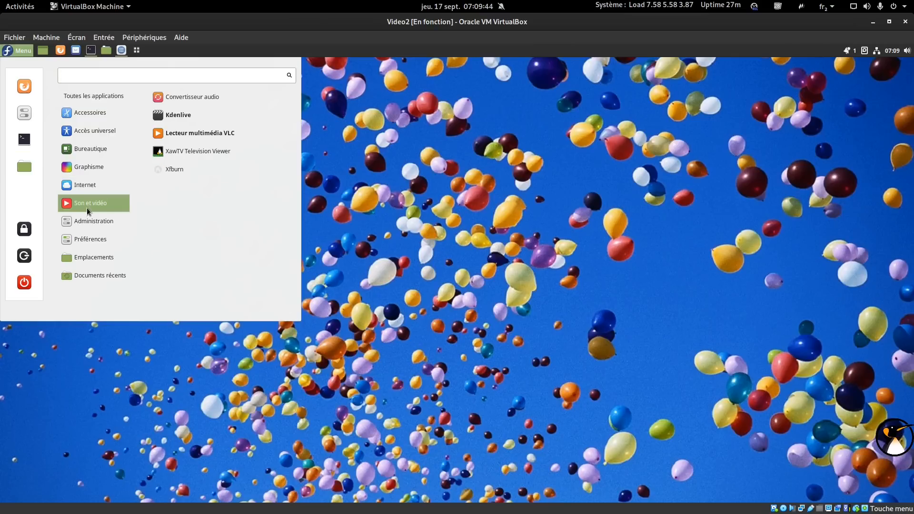
click(221, 136)
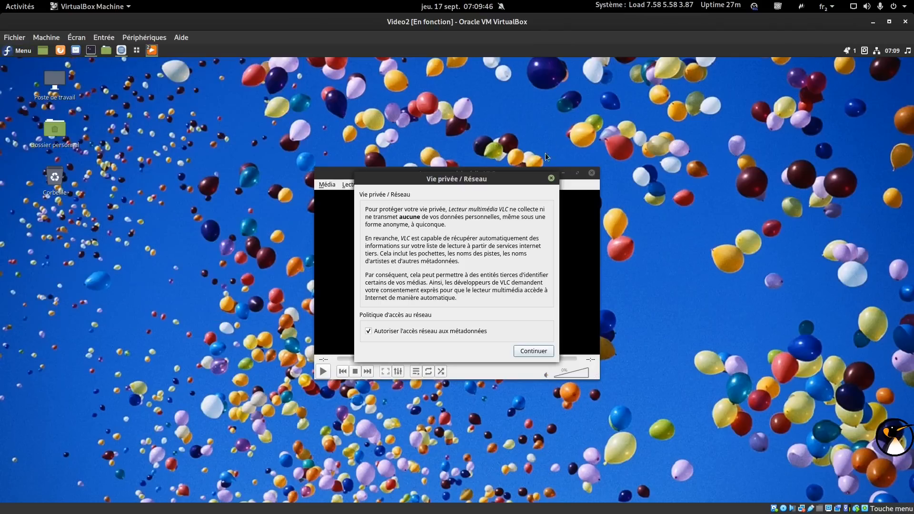
click(551, 178)
click(592, 173)
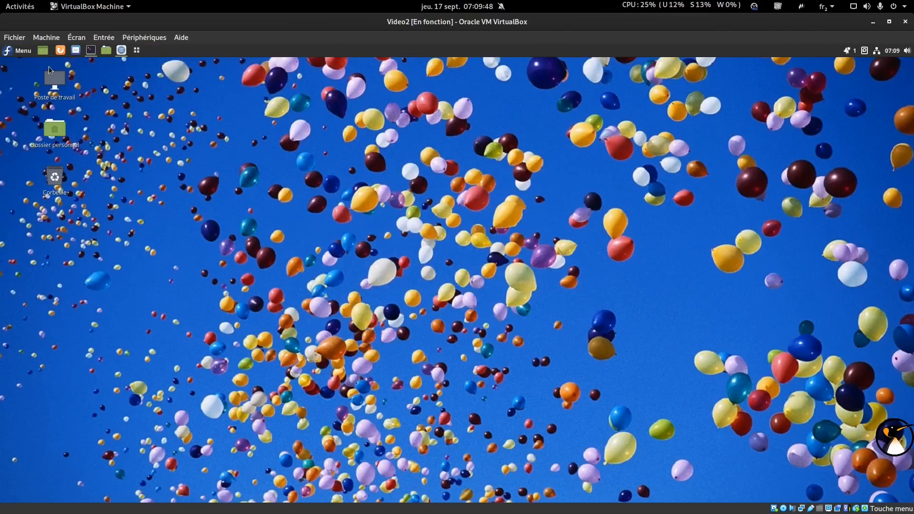
Launch Kdenlive from the application menu and close it again.
click(22, 51)
mouse_move(90, 203)
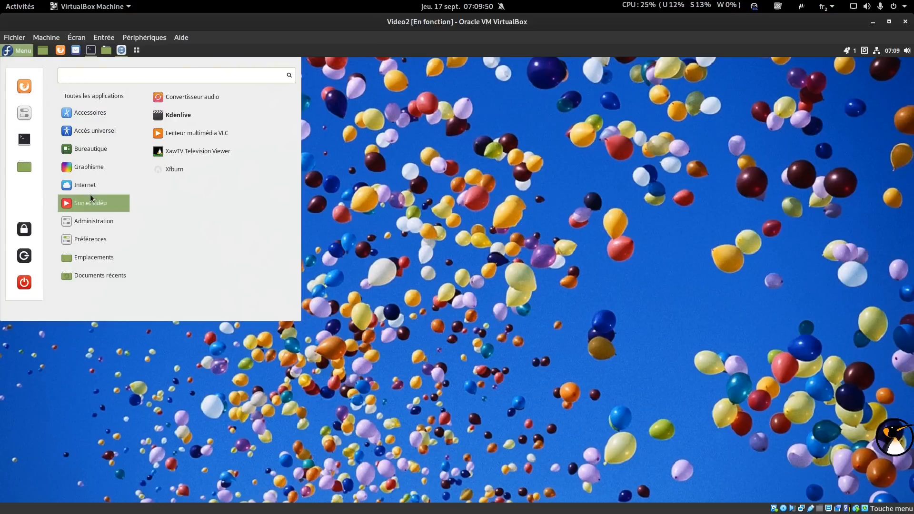
click(210, 120)
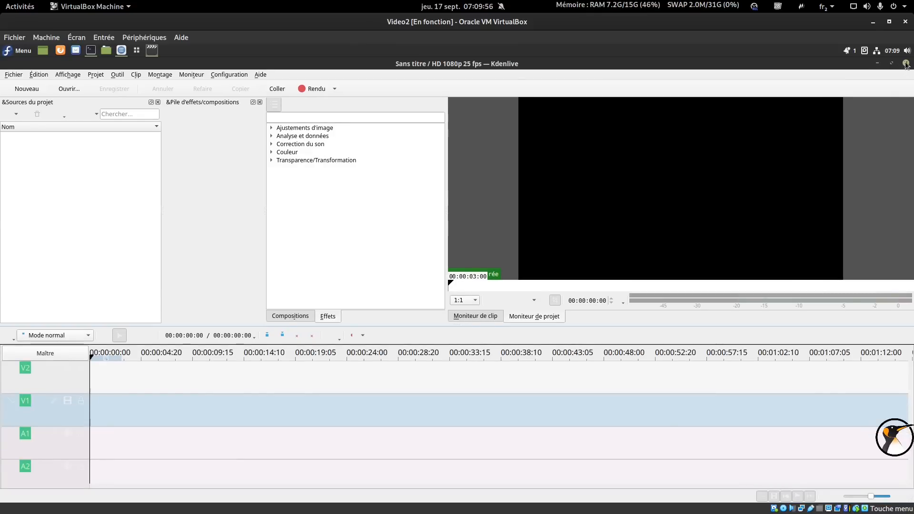
click(906, 63)
click(17, 51)
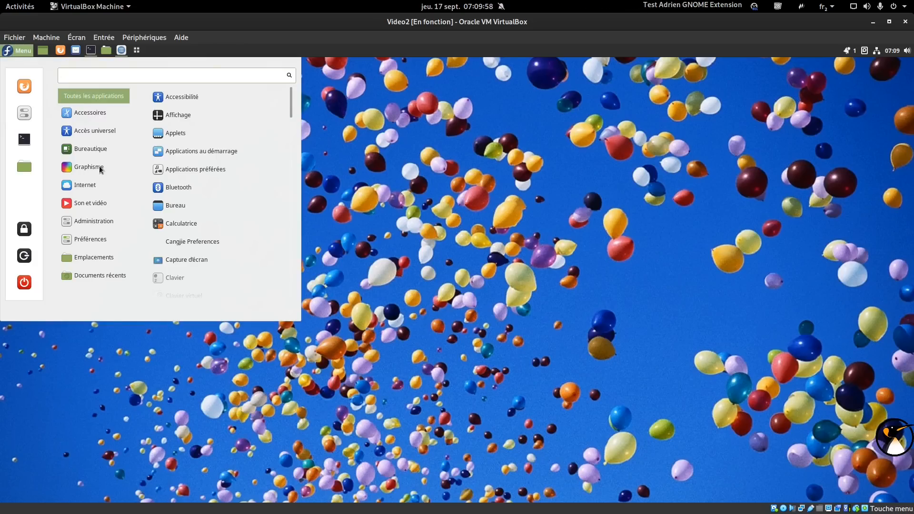
Set PhotoFlare's startup language to French, restart it to apply, then close it.
mouse_move(100, 166)
click(210, 127)
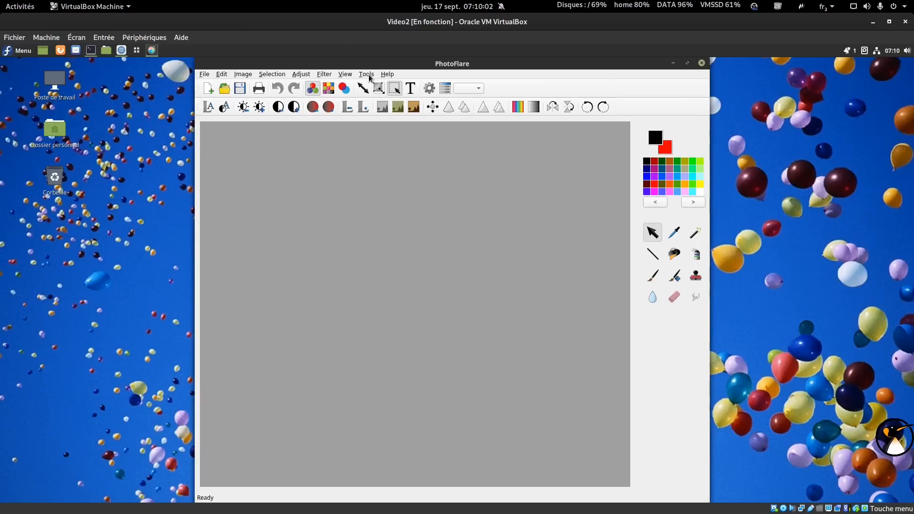
click(366, 75)
click(381, 83)
click(461, 168)
click(280, 203)
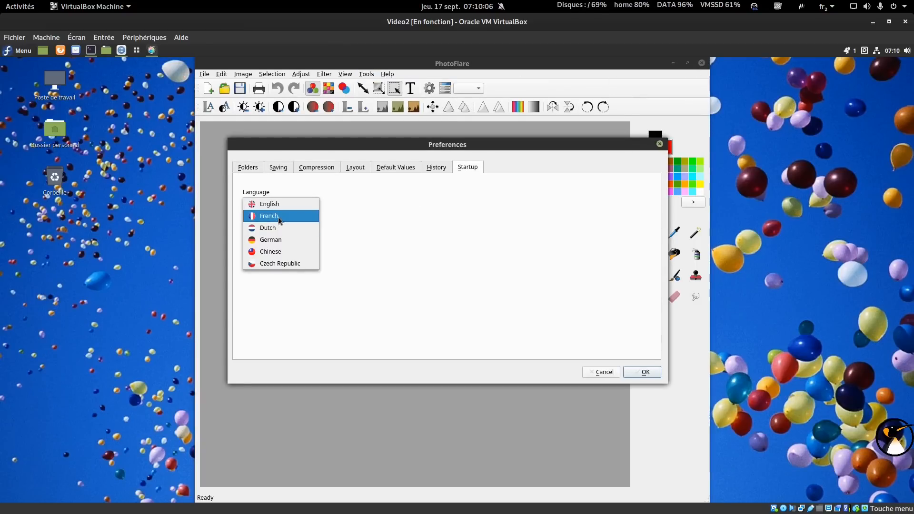
click(278, 215)
click(441, 205)
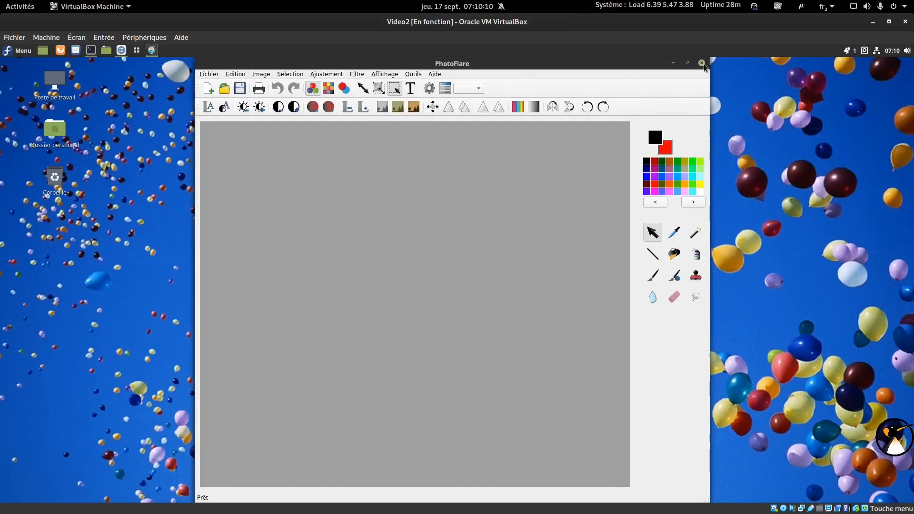
click(703, 65)
Launch Vivaldi as default browser, skip its welcome and import pages, and return Logiciels home.
click(19, 50)
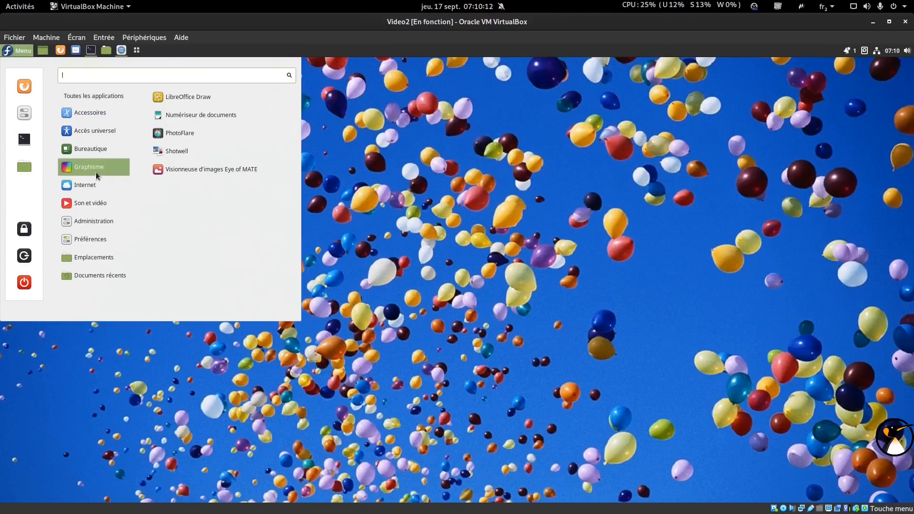
mouse_move(102, 199)
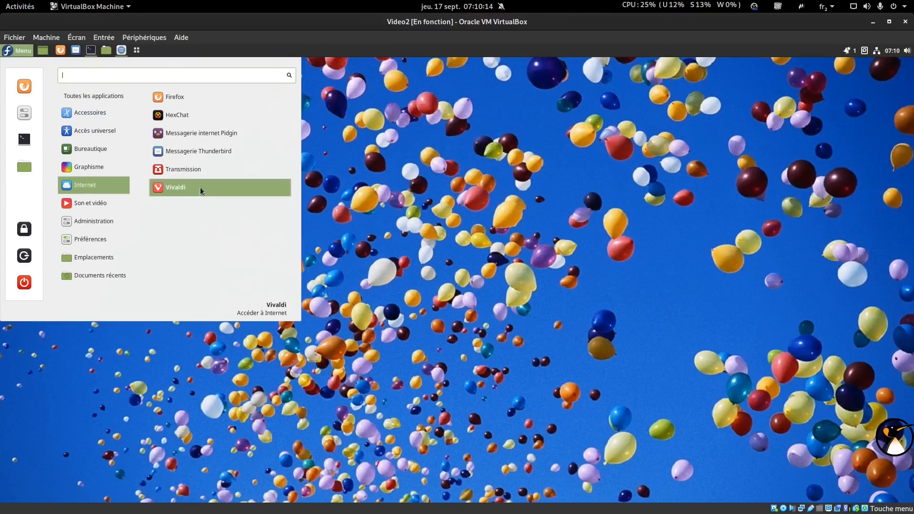
click(176, 188)
click(25, 50)
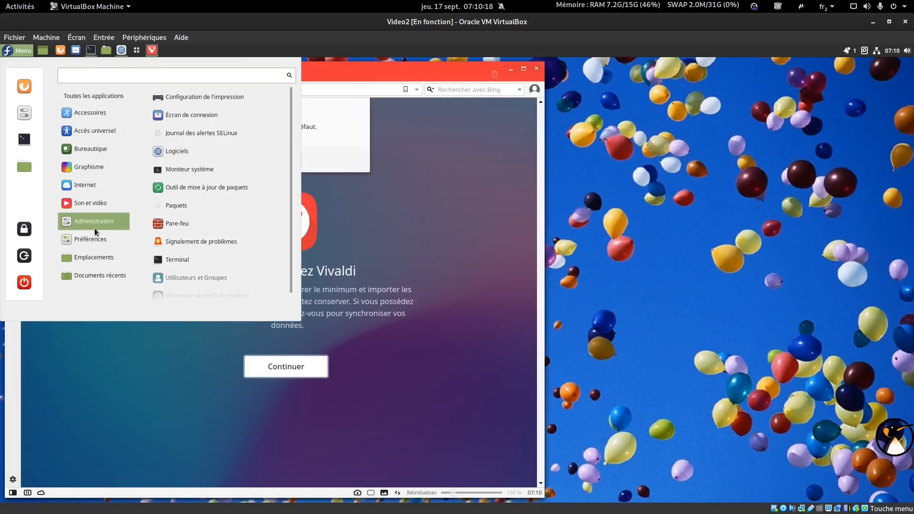
click(15, 52)
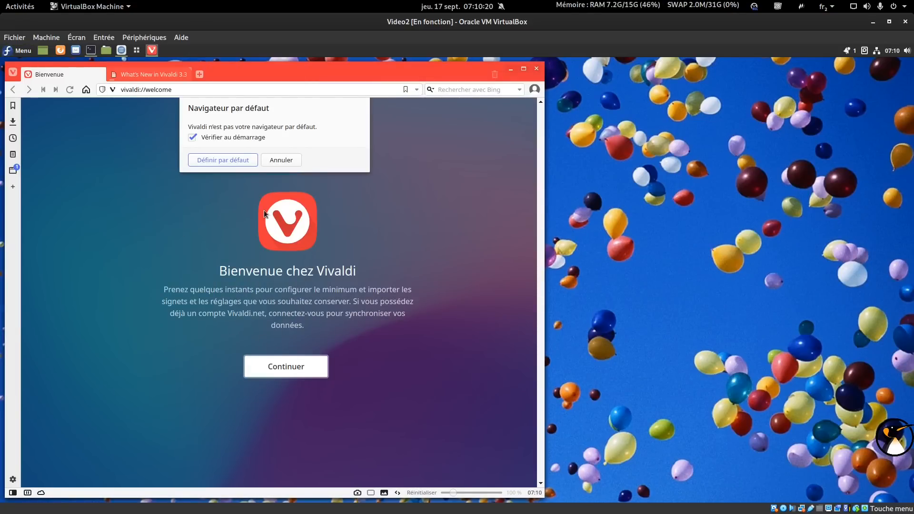
click(232, 161)
click(303, 367)
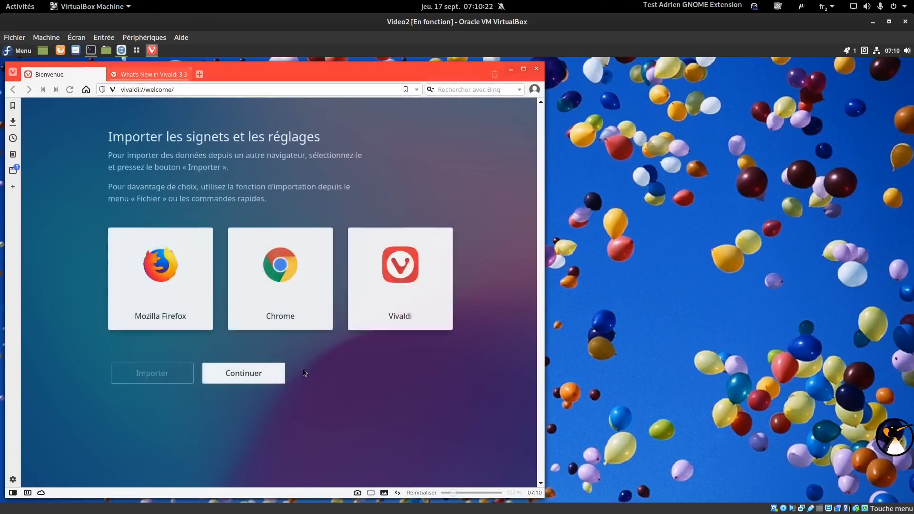
click(259, 375)
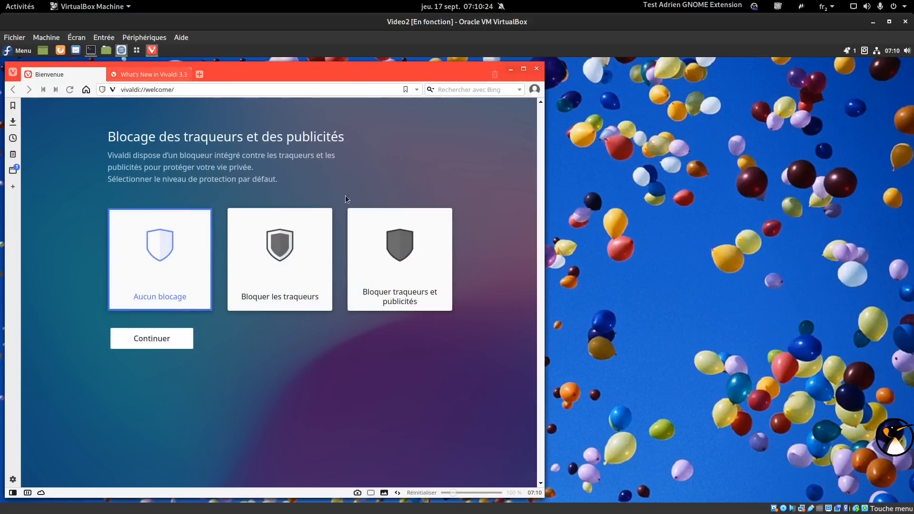
click(120, 50)
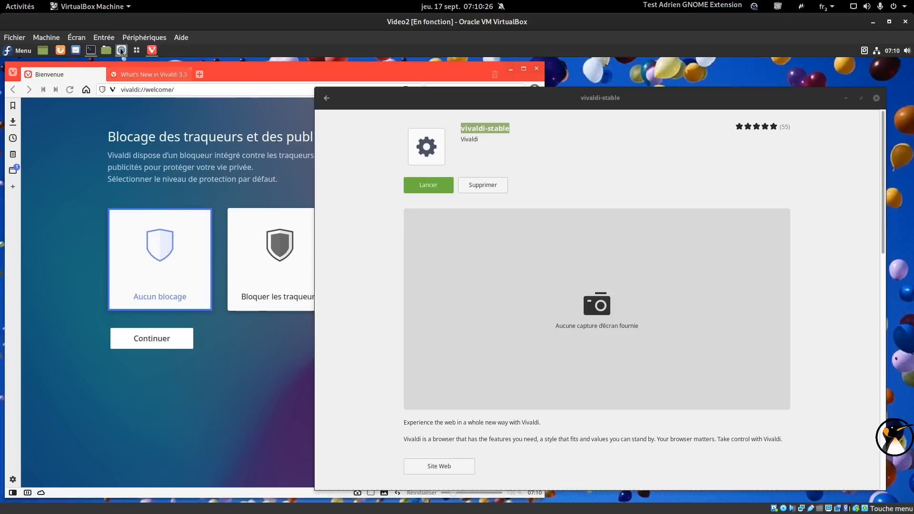
click(325, 98)
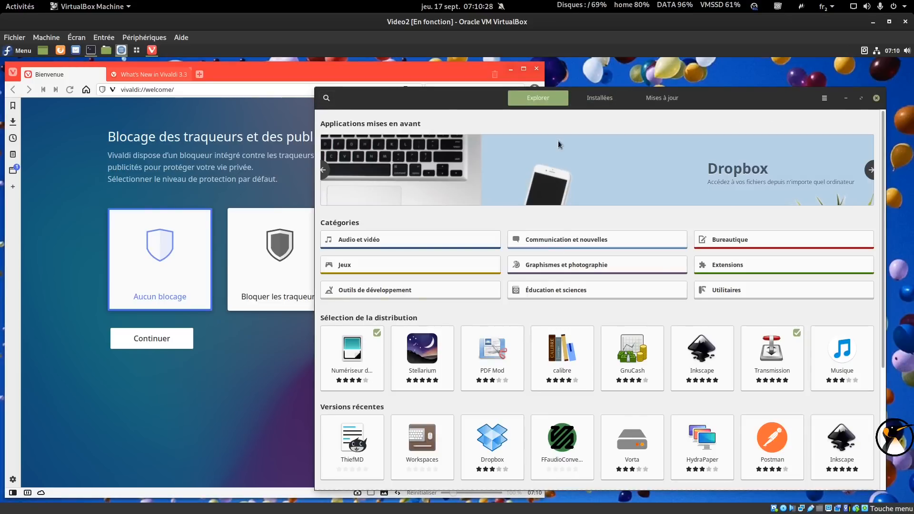
Search 'obs' in Logiciels, launch OBS Studio, cancel its setup wizard and close it.
text(obs)
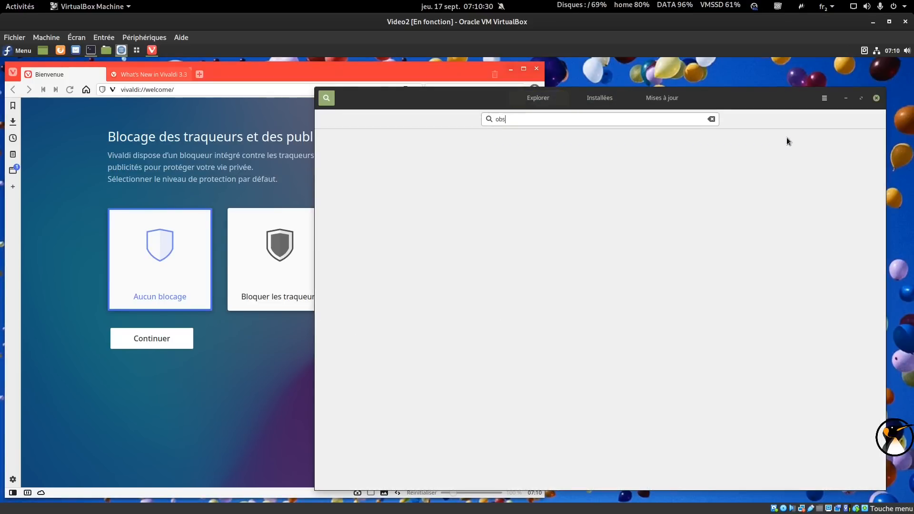
click(510, 153)
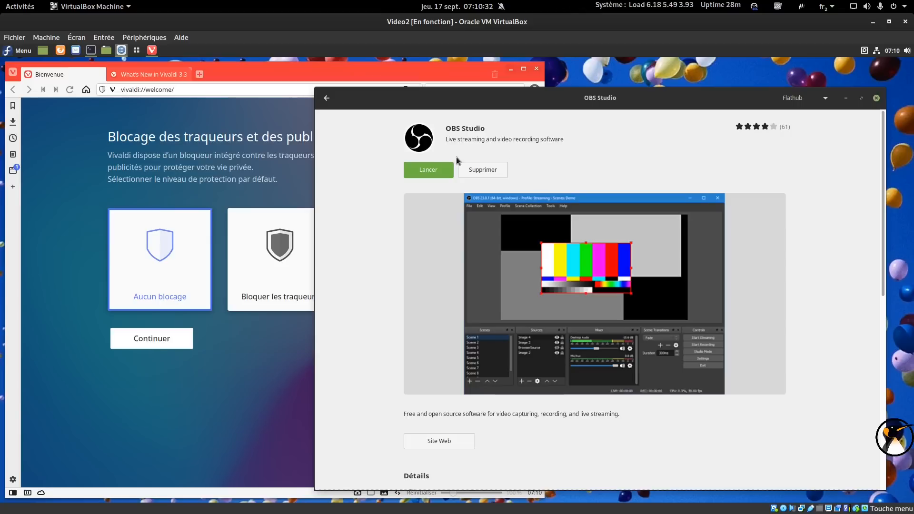
click(847, 100)
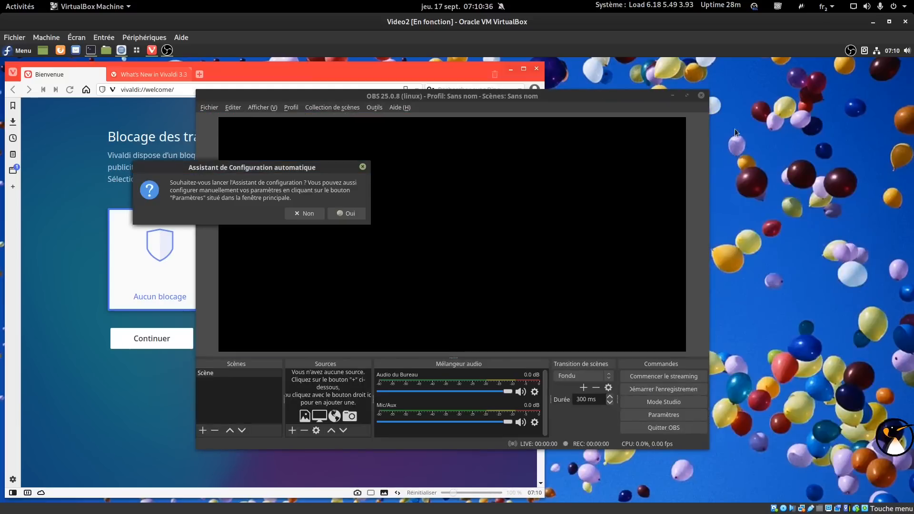
click(344, 218)
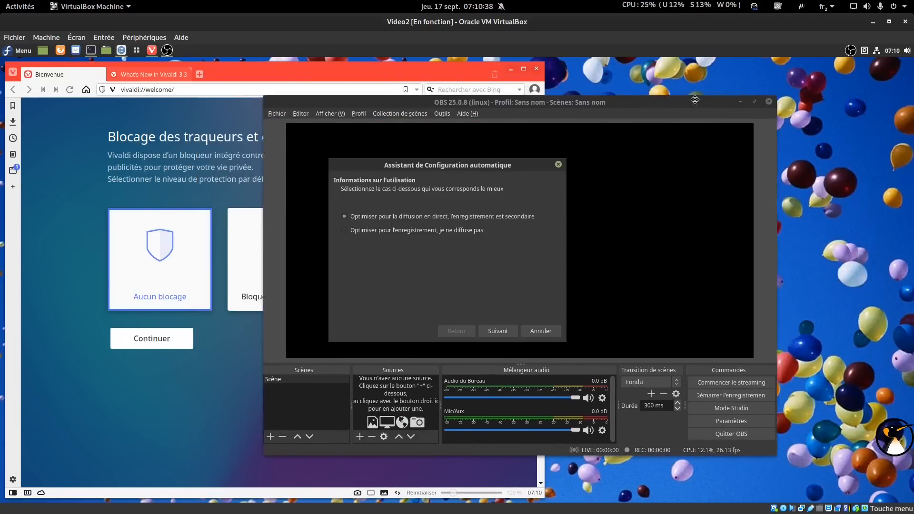
click(511, 329)
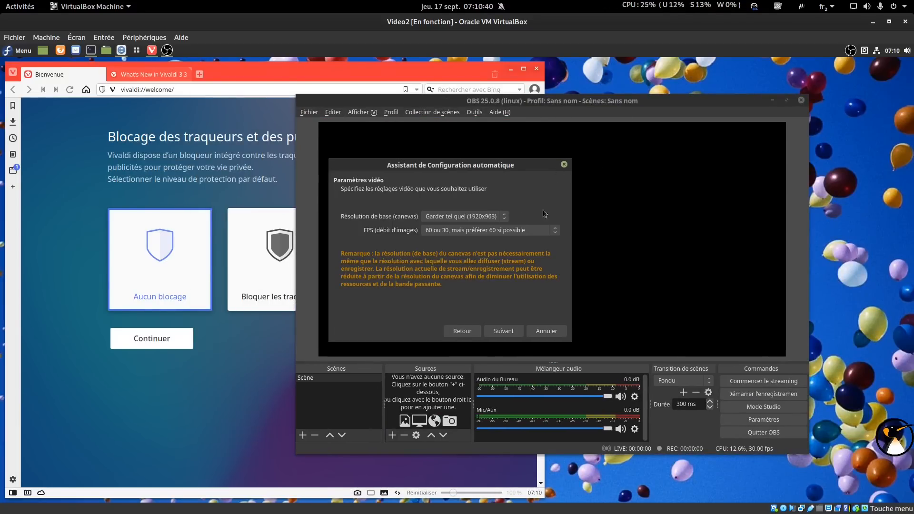
click(515, 327)
click(605, 333)
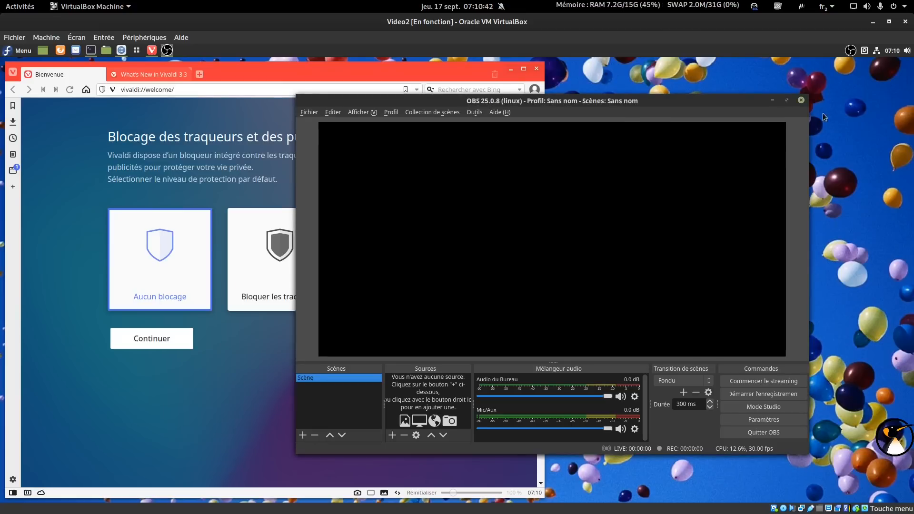
click(802, 101)
Choose tracker and ad blocking in Vivaldi, open a new tab, then quit Vivaldi.
click(394, 264)
click(170, 341)
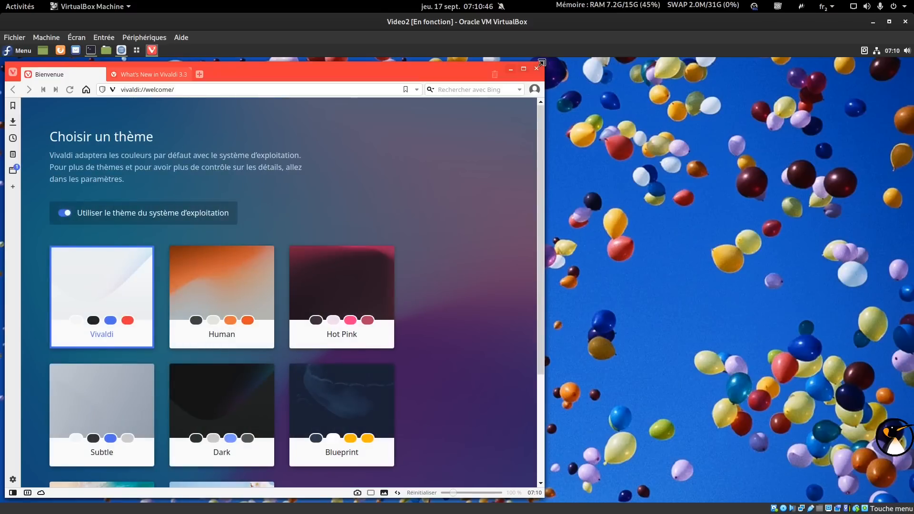
click(199, 74)
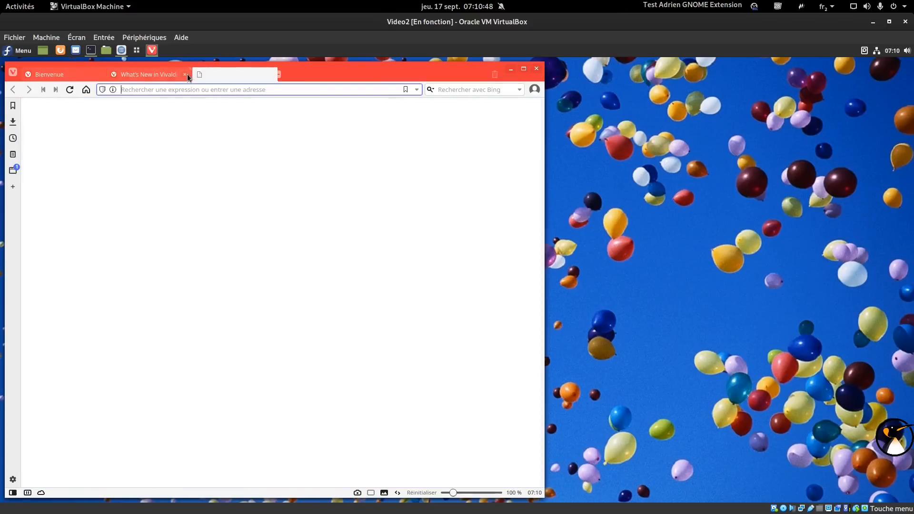
click(537, 70)
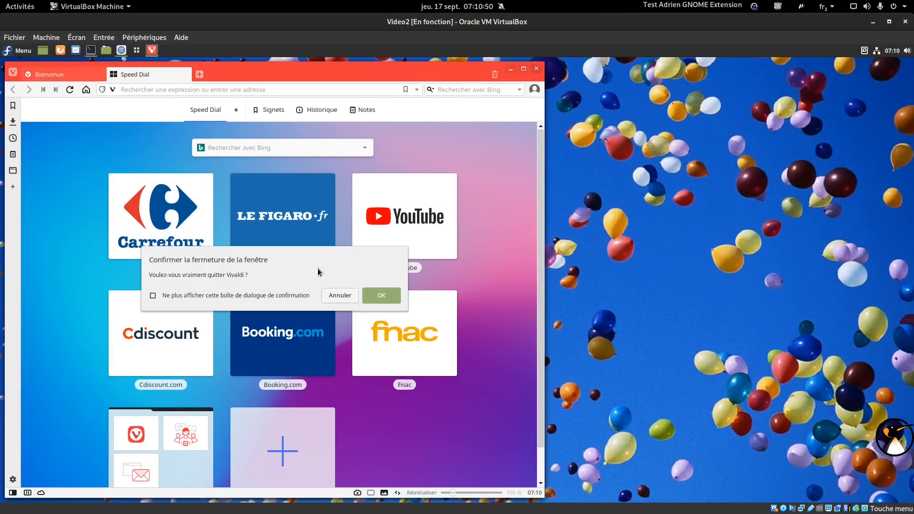
click(376, 296)
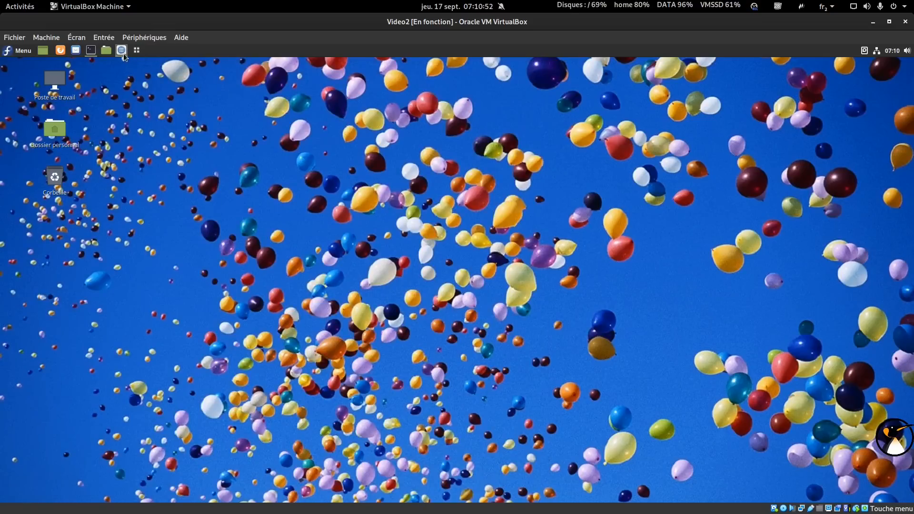
click(123, 51)
Check the obs results and available updates, then close the software manager.
click(327, 97)
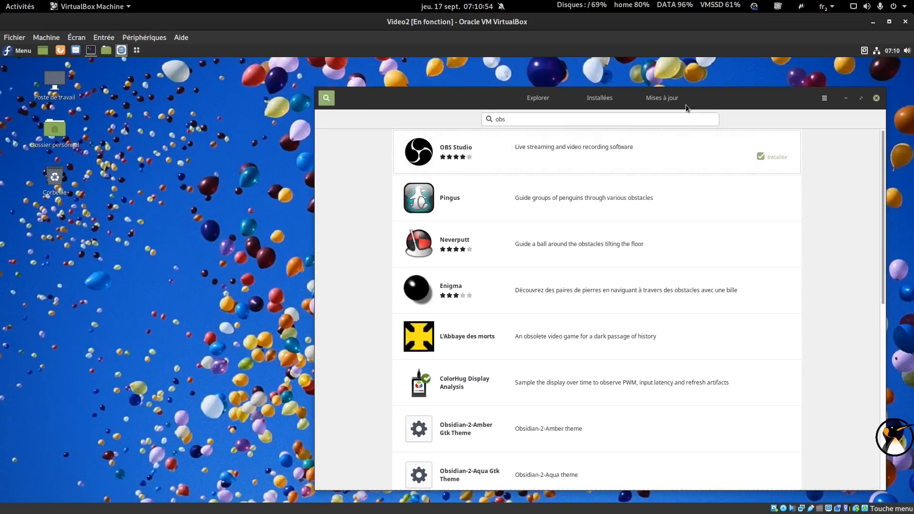
click(662, 98)
drag(421, 98, 366, 87)
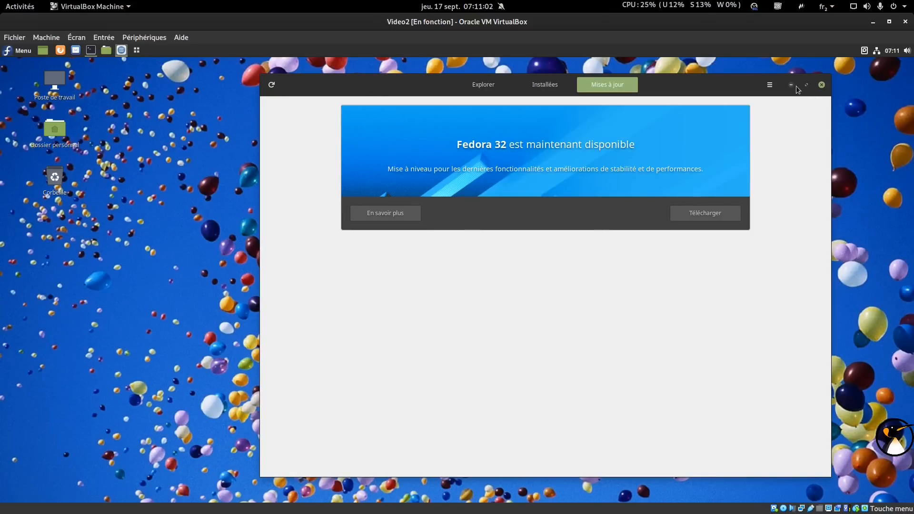
click(822, 85)
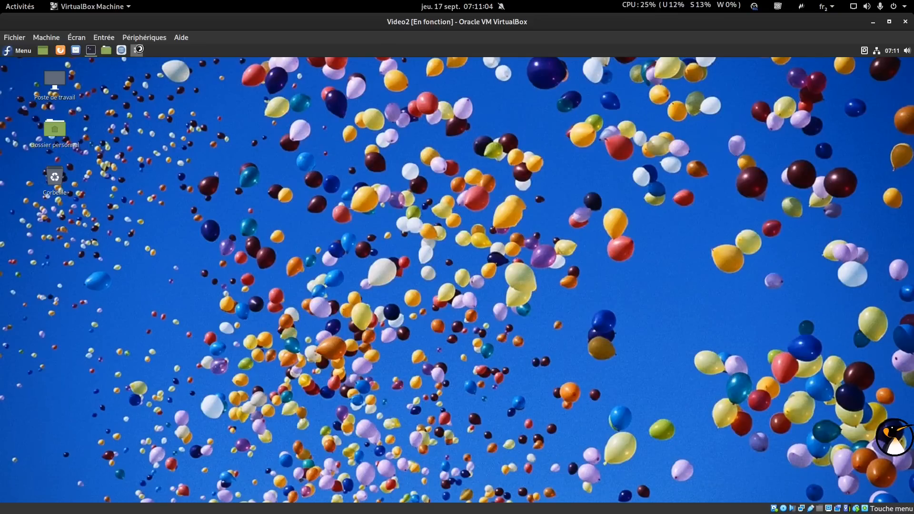
In Paquets, search for htop and nmon and mark both for installation.
click(136, 50)
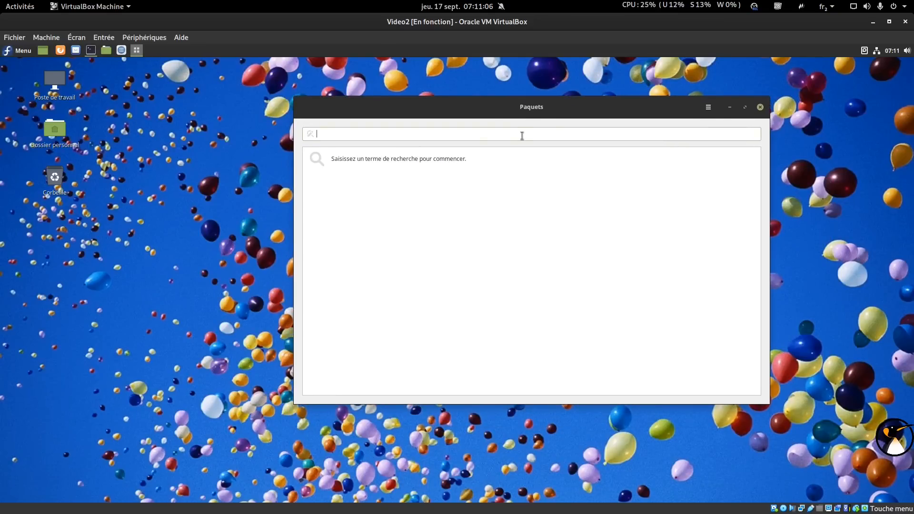
text(jh)
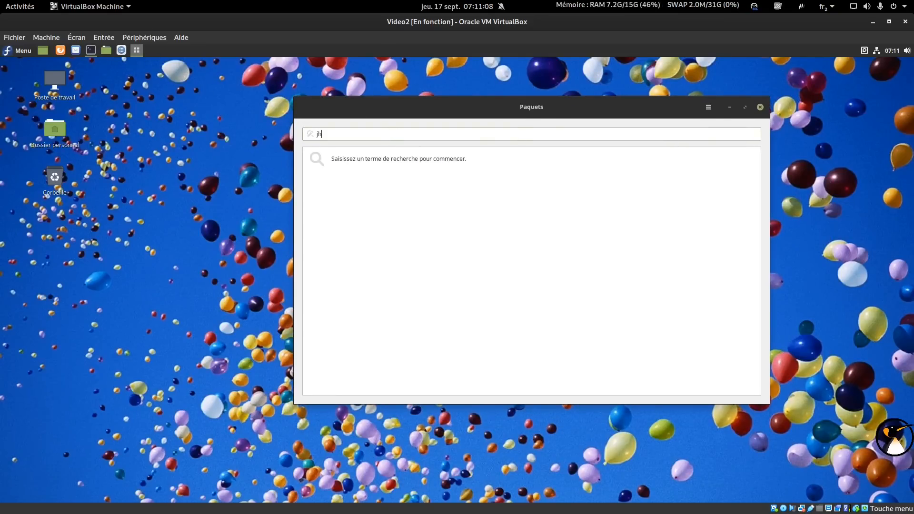
text(htop)
key(Return)
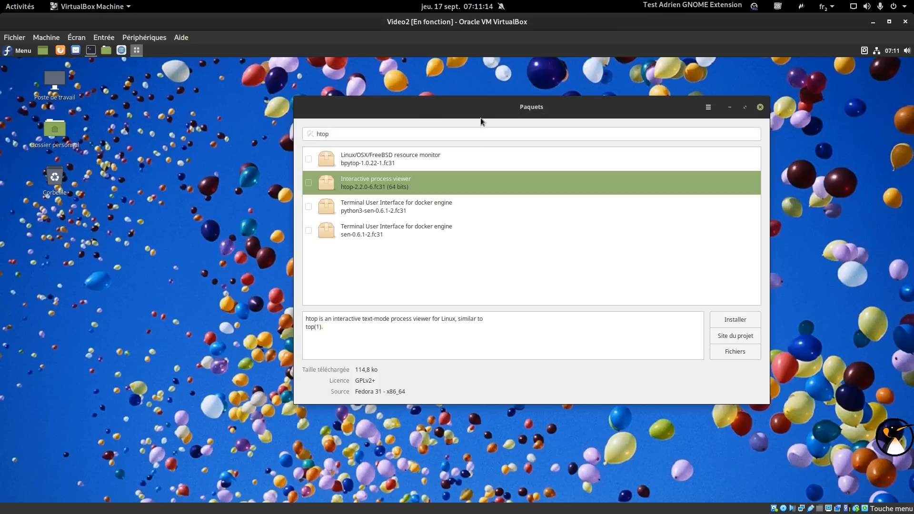
click(309, 183)
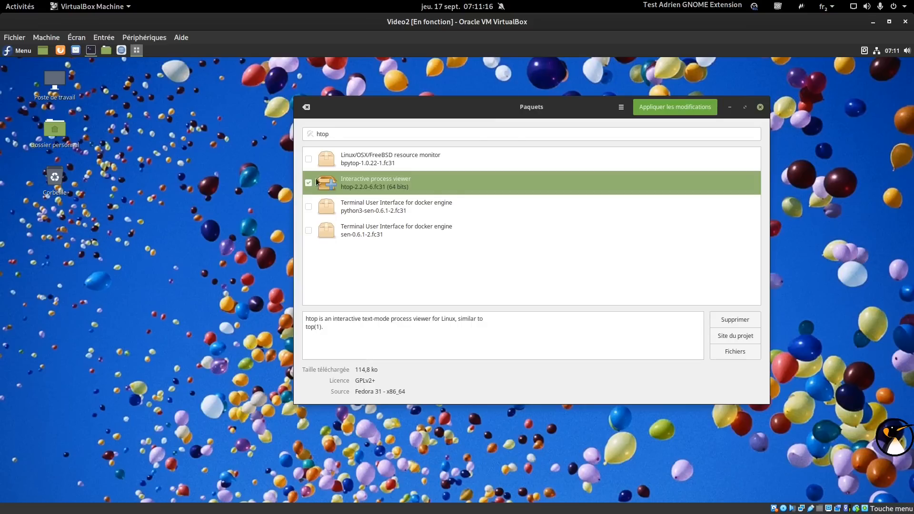
double_click(359, 135)
text(nmon)
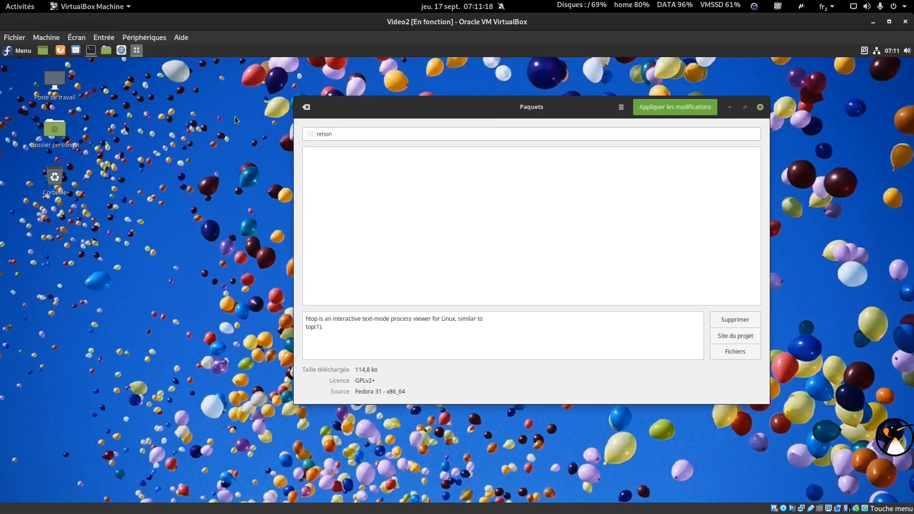
click(309, 183)
Search for neofetch, then apply the queued package installations.
drag(351, 137, 213, 120)
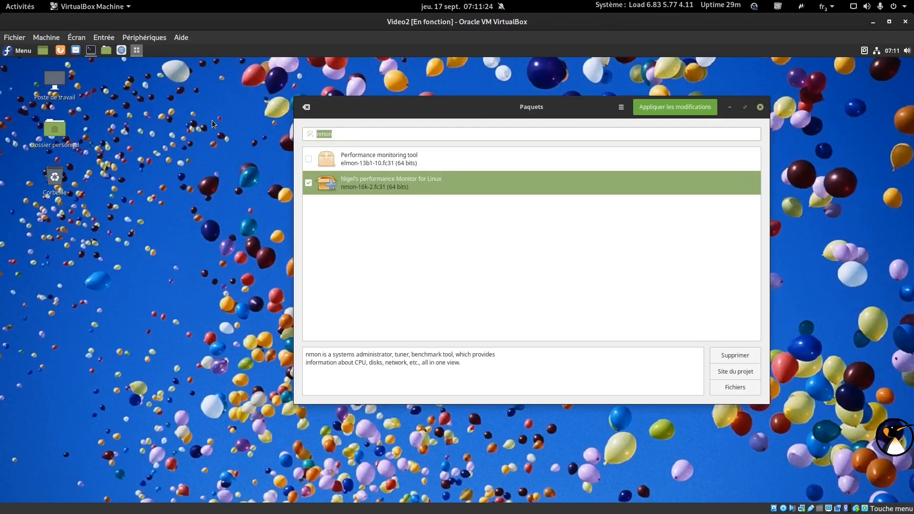
text(neofetc)
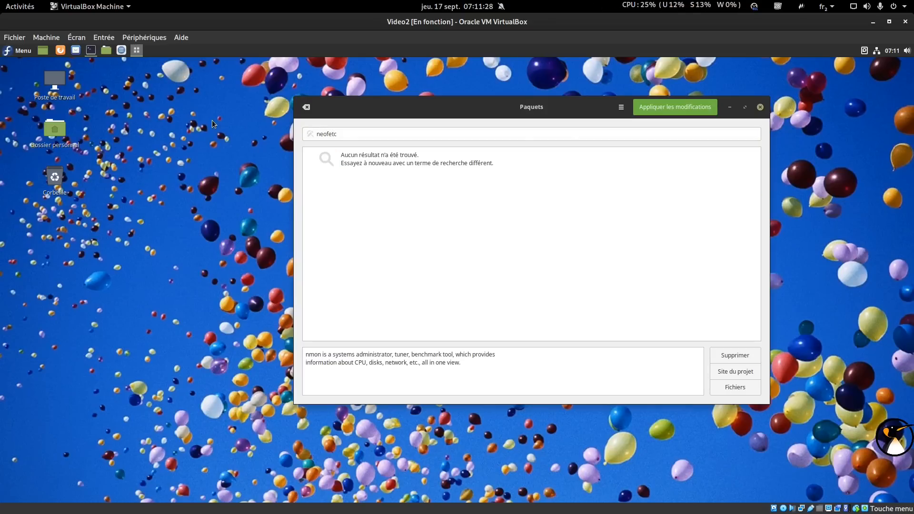
key(BackSpace)
key(BackSpace)
scroll(450, 300, down, 15)
scroll(450, 299, down, 12)
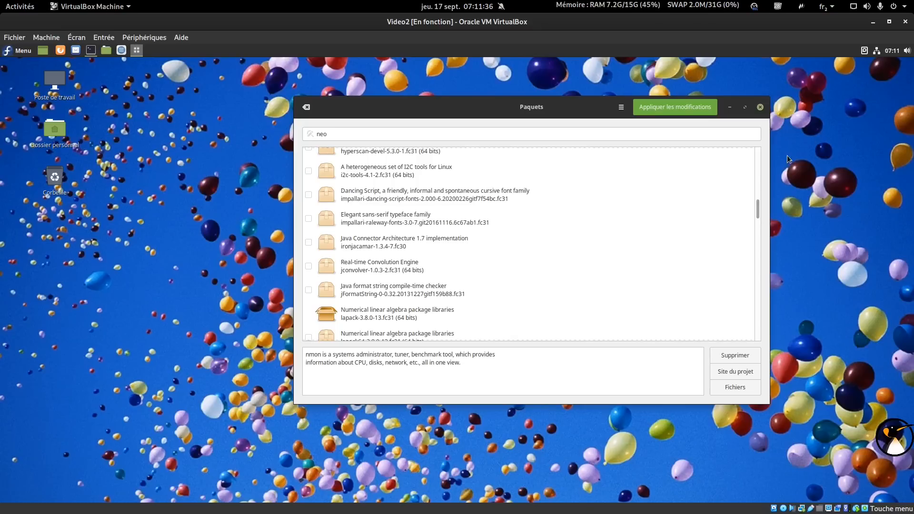
click(676, 106)
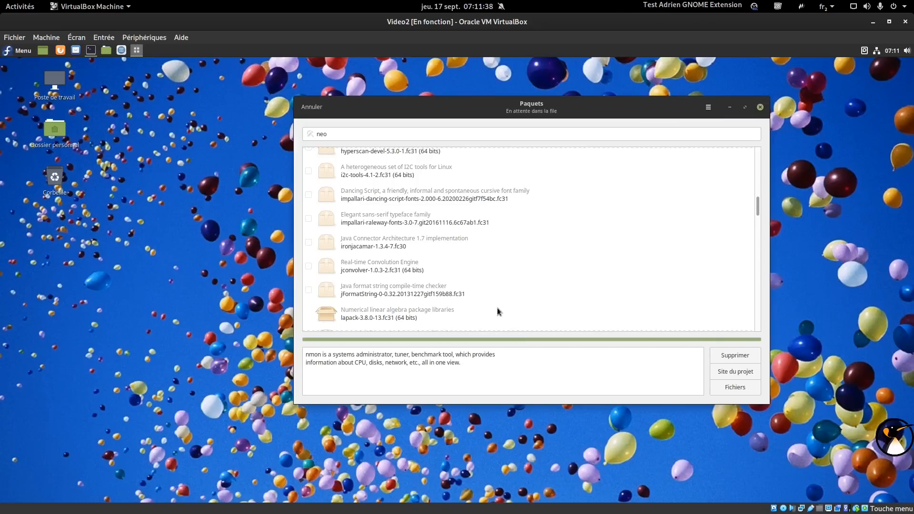
Bring the terminal forward, move it left, and run htop.
click(90, 55)
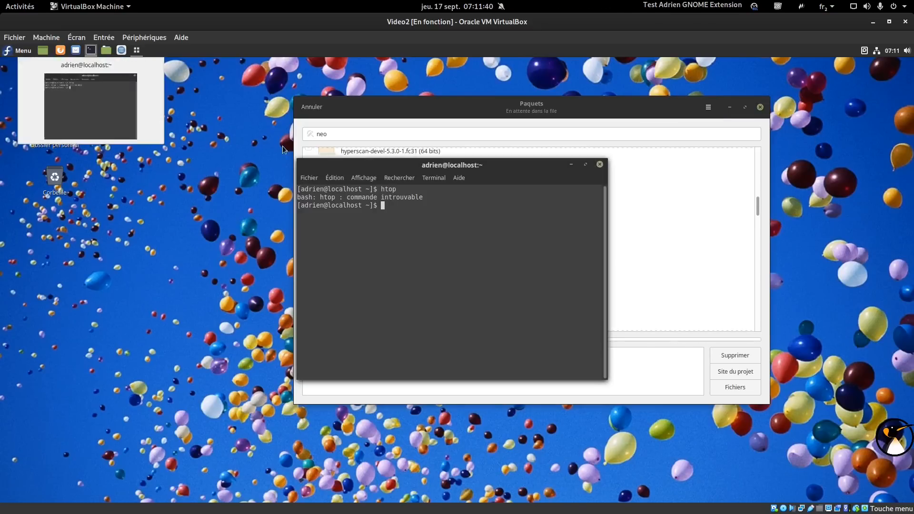
drag(370, 166, 138, 143)
text(htop)
key(Return)
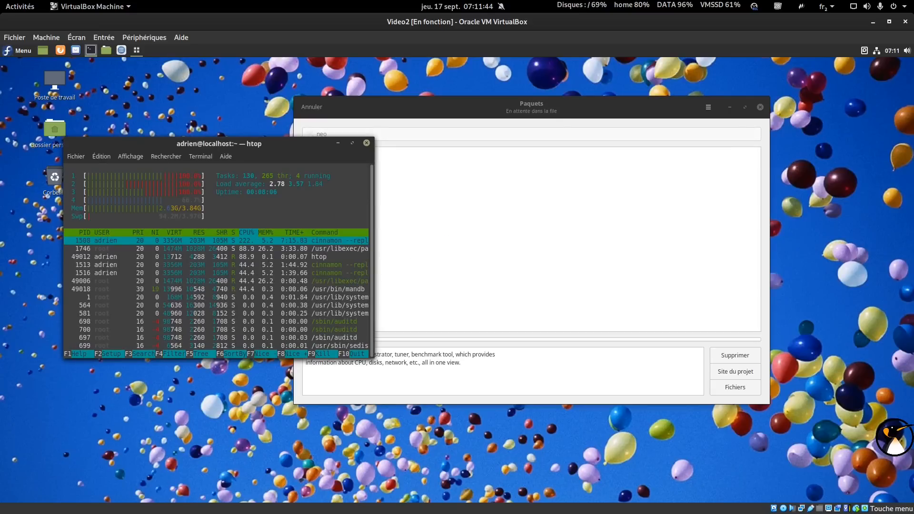
Quit htop, run nmon with its network view, close Paquets and reopen Logiciels.
text(qnmon)
key(Return)
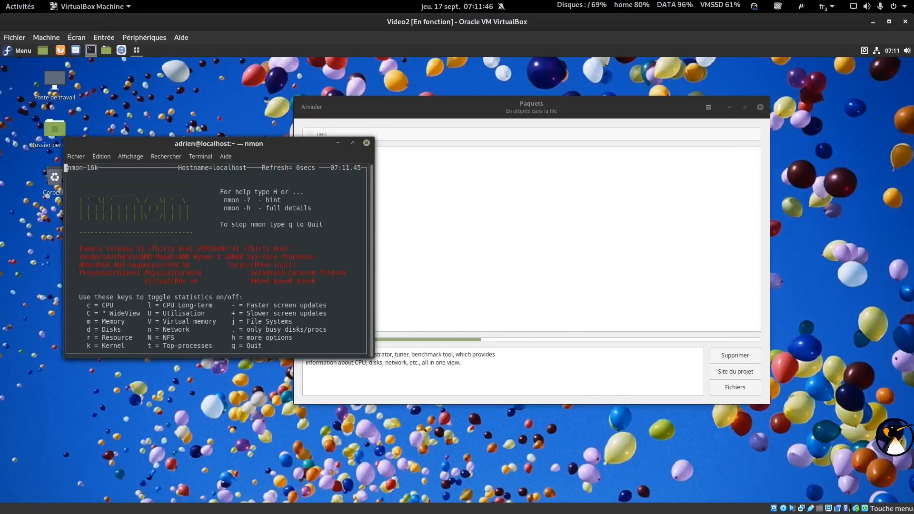
key(n)
key(minus)
drag(206, 146, 141, 298)
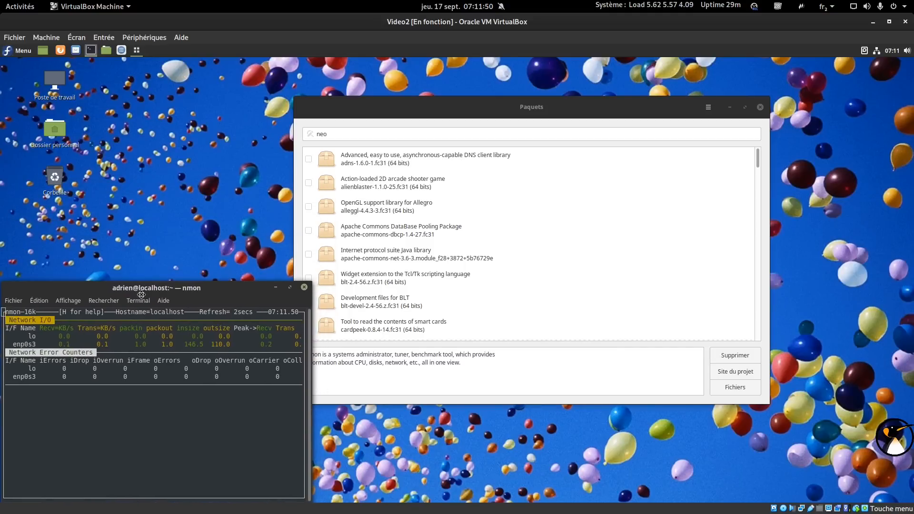
click(760, 107)
click(122, 50)
Start the Fedora 32 upgrade download from Mises à jour and let it finish.
click(523, 79)
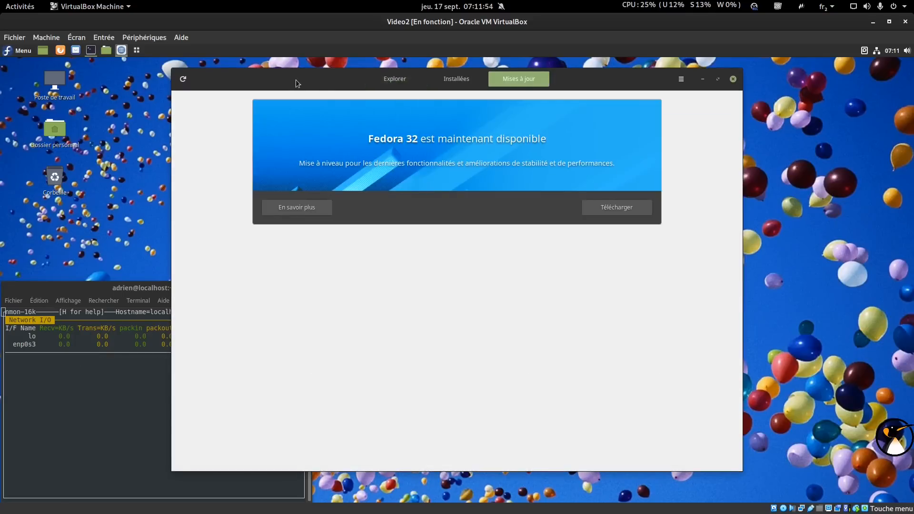
click(719, 208)
click(720, 207)
click(719, 207)
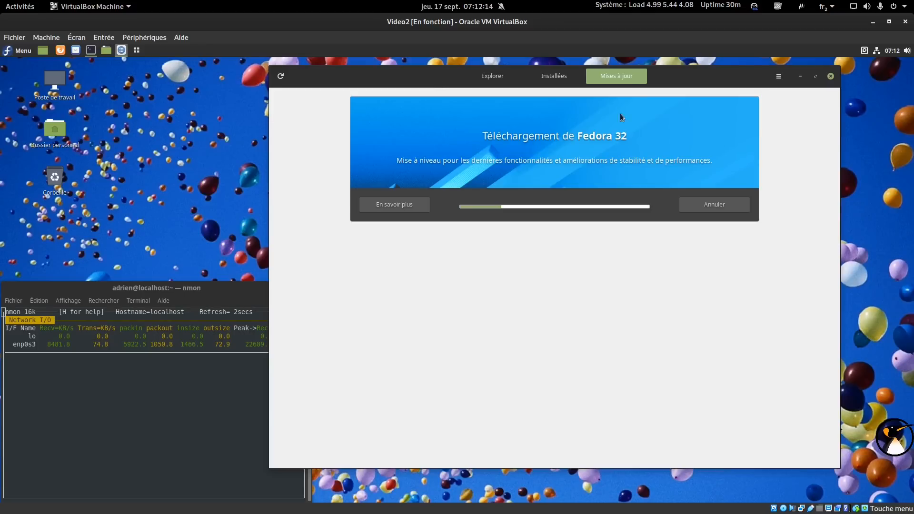
key(alt+Tab)
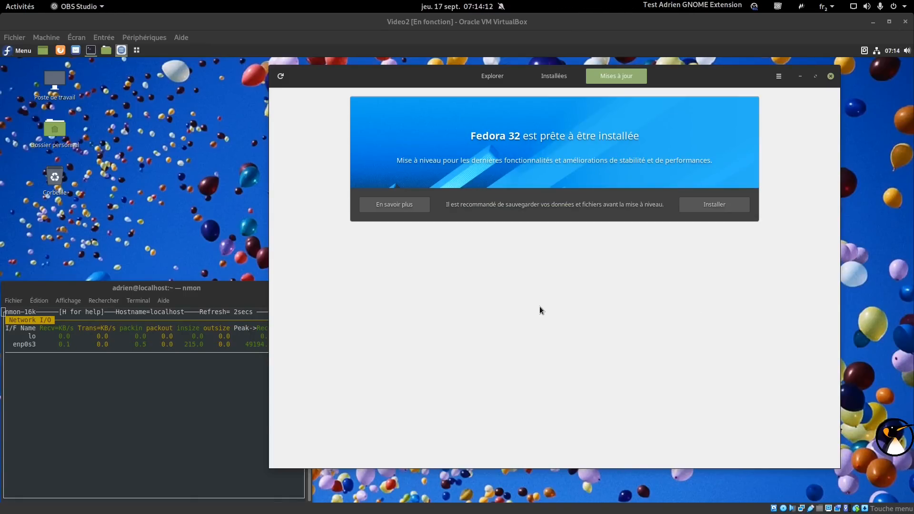
Authenticate the Fedora 32 upgrade install, close the nmon terminal, and restart despite Kdenlive running.
click(724, 206)
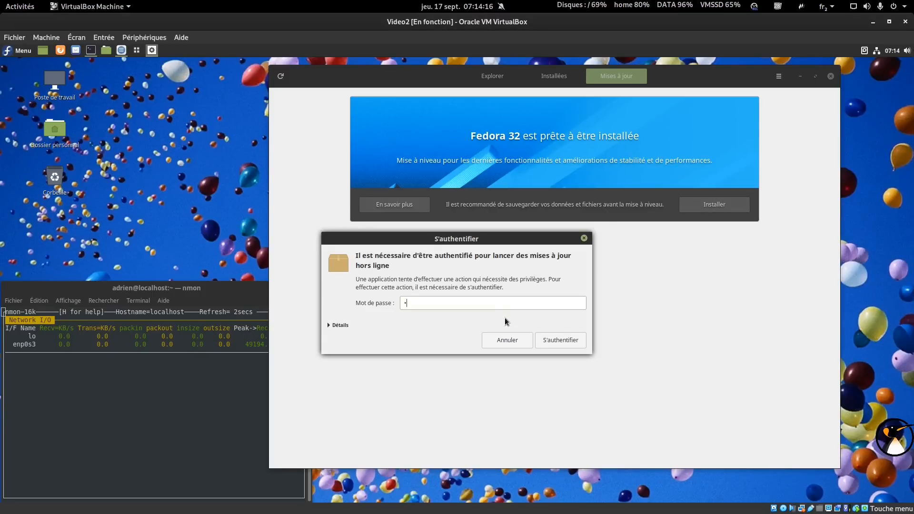
click(555, 341)
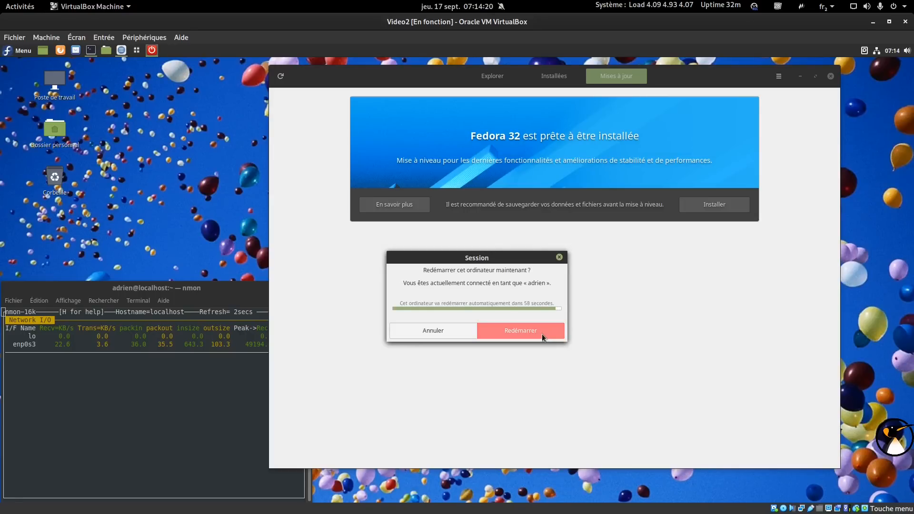
click(250, 293)
click(303, 288)
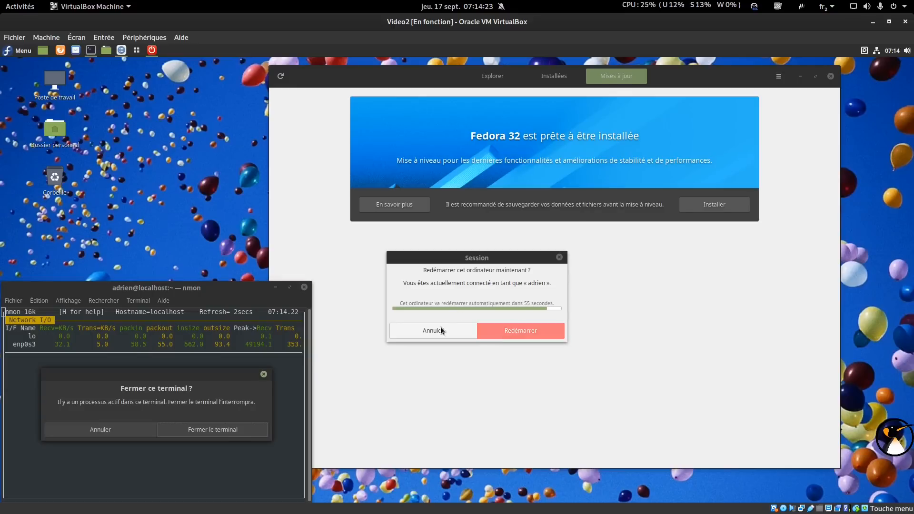
click(231, 431)
click(513, 334)
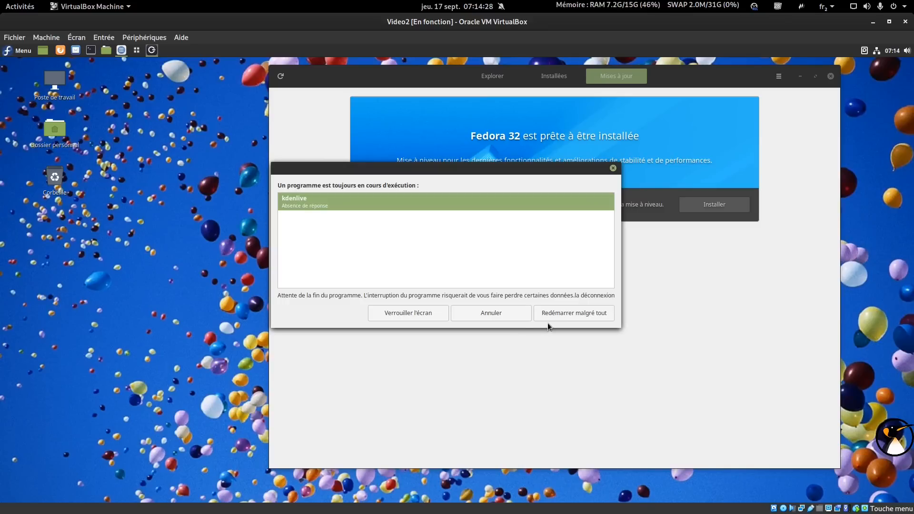
click(561, 313)
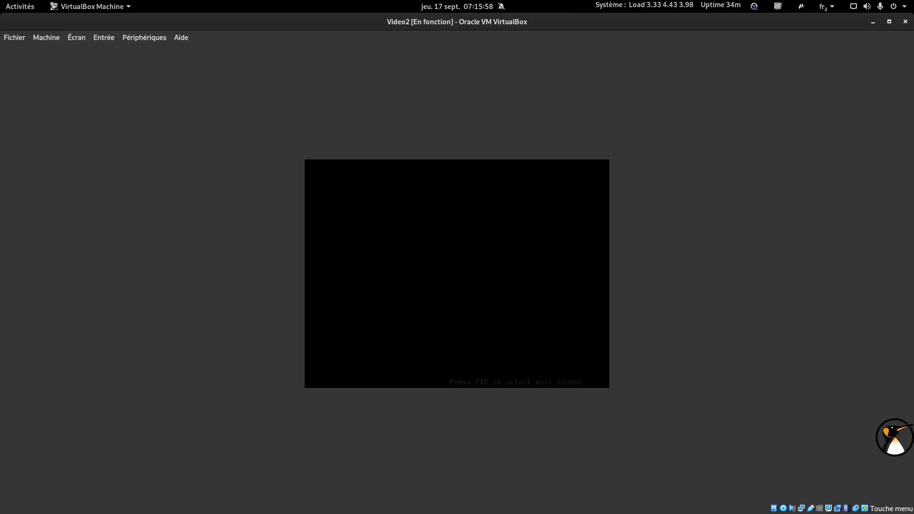
Boot the first GRUB entry and show the verbose log of the offline upgrade.
key(Return)
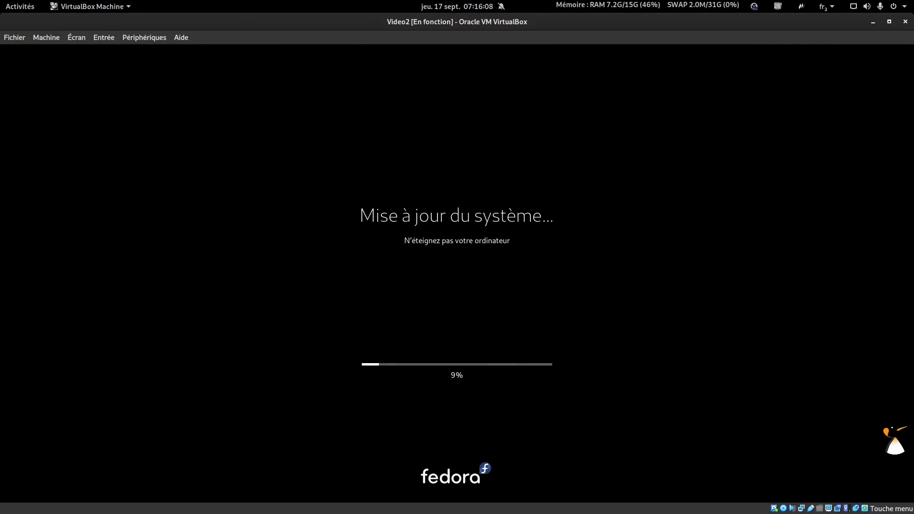
key(Escape)
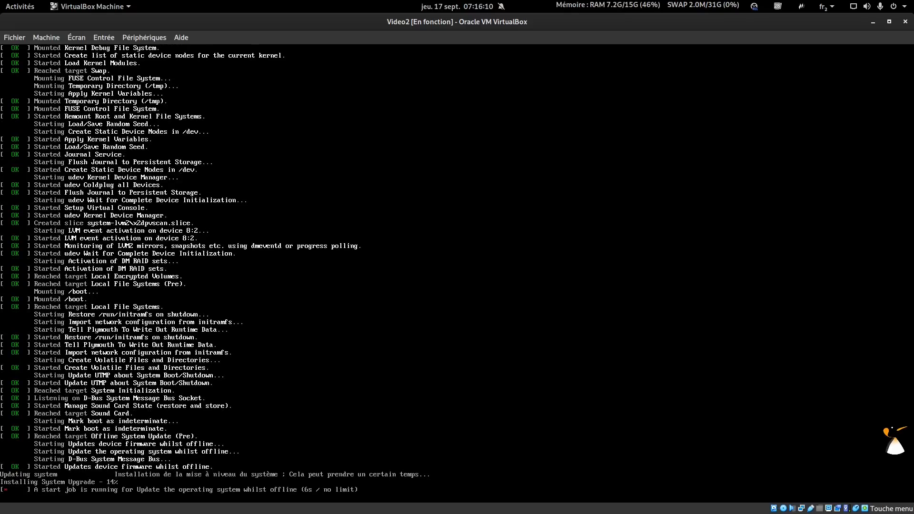
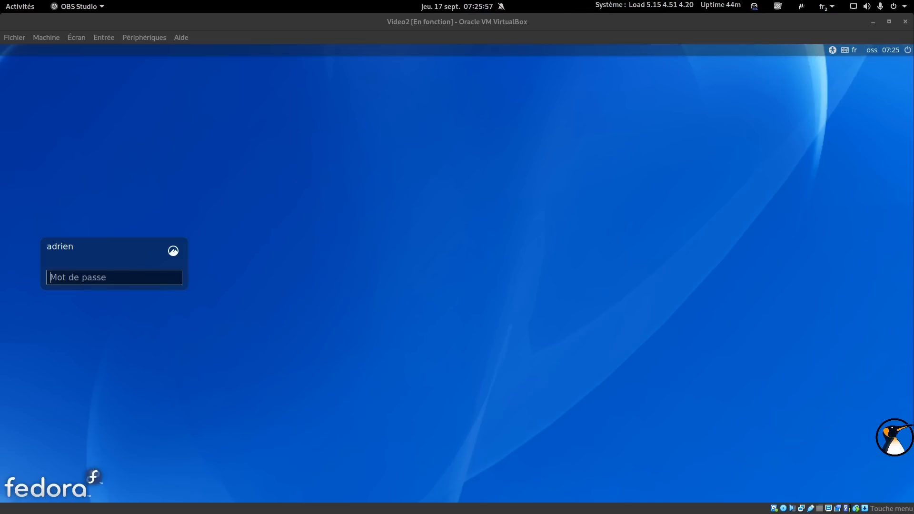
Log into the Fedora guest's desktop by entering the account password in Mot de passe.
click(162, 278)
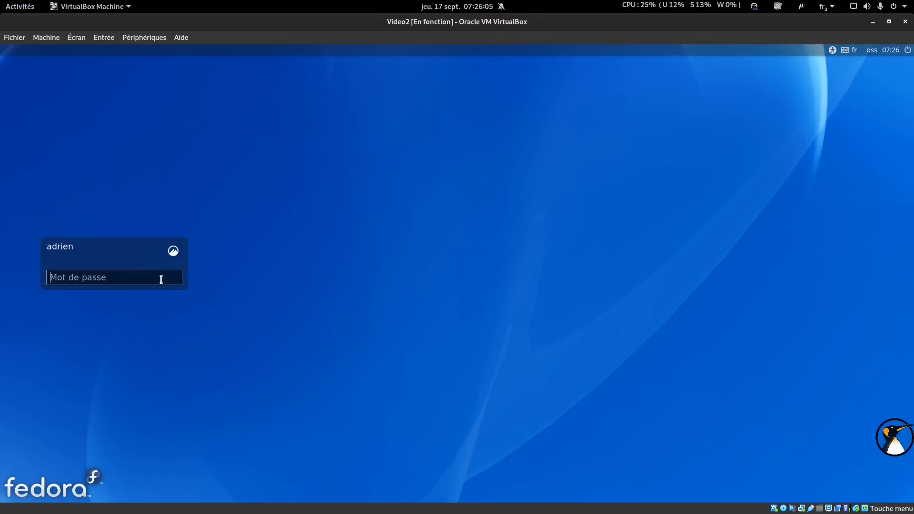
text(•••)
key(Return)
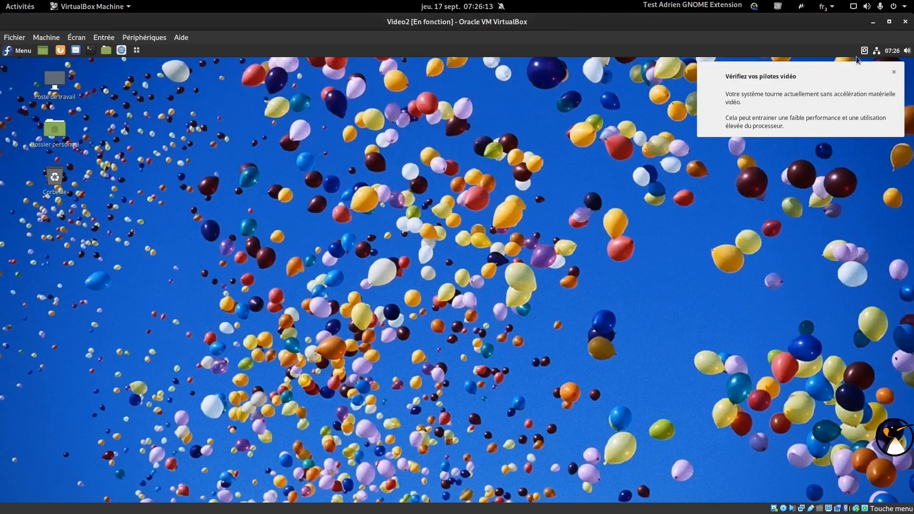
Dismiss the video-driver and upgrade notices and look at the Thèmes page in Paramètres système.
click(894, 73)
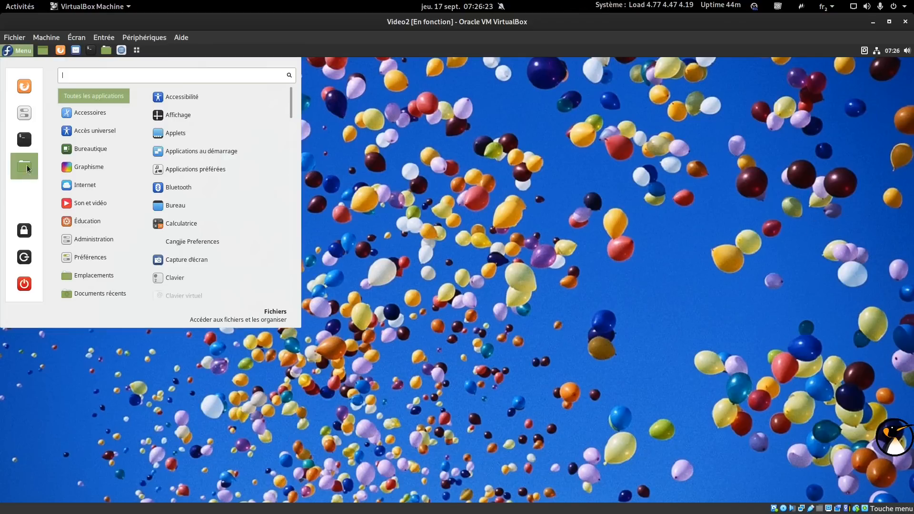
click(29, 115)
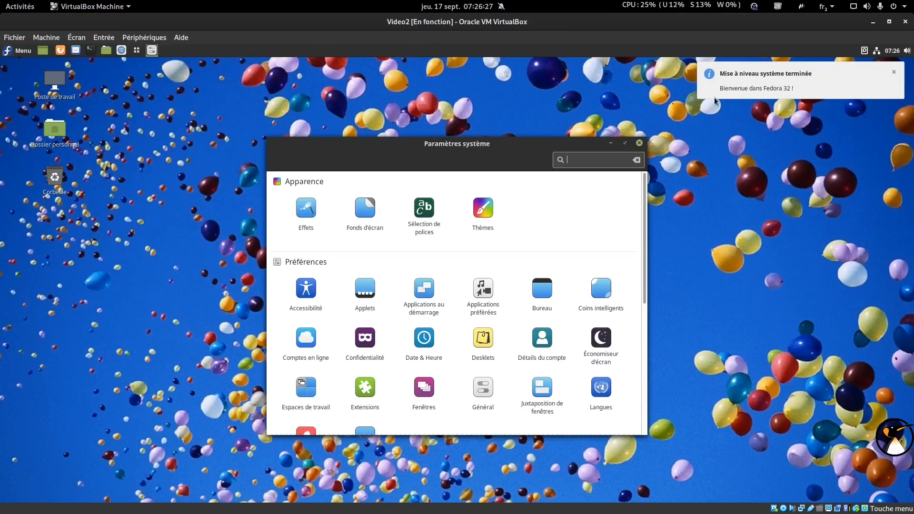
click(893, 74)
drag(530, 144, 647, 106)
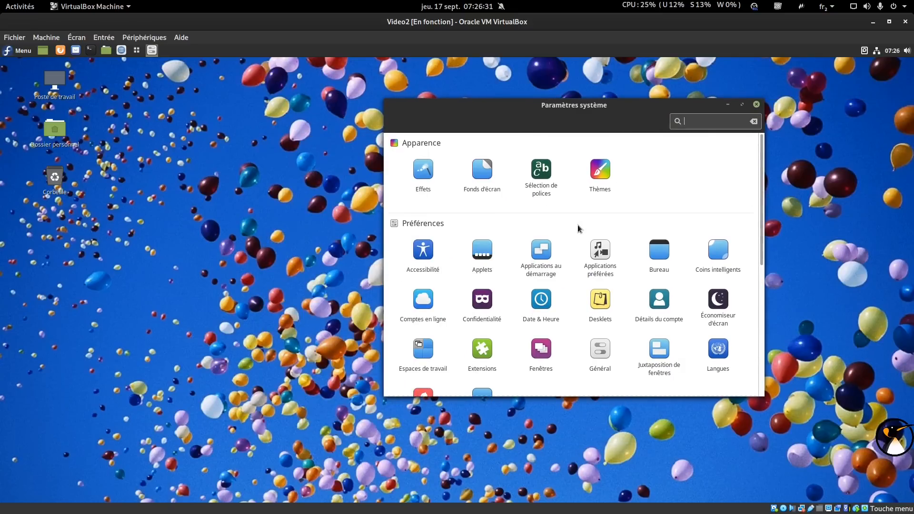
click(600, 170)
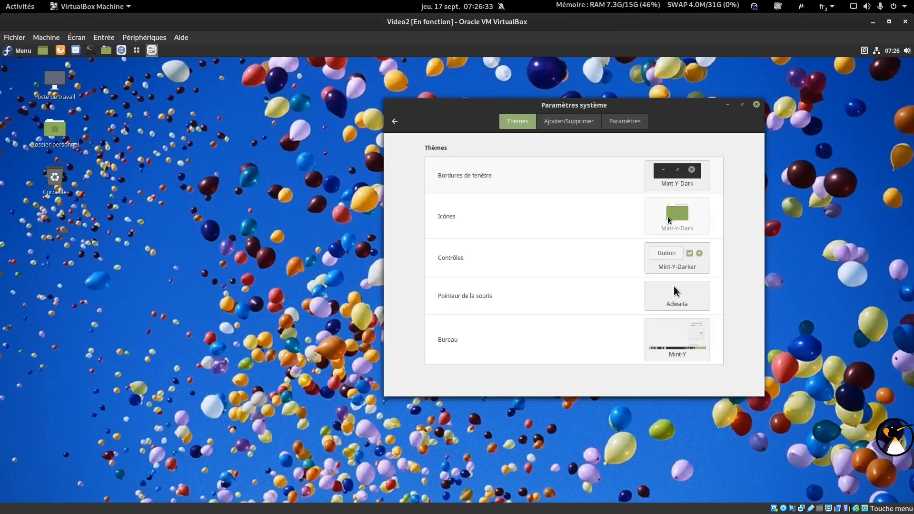
click(395, 122)
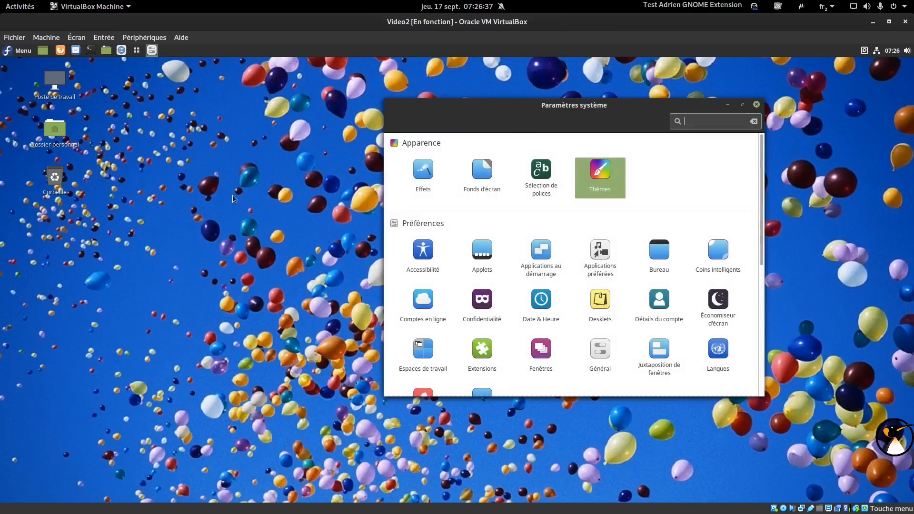
Check Information système shows Fedora 32 with Cinnamon 4.6.7, then close the settings.
drag(761, 190, 759, 326)
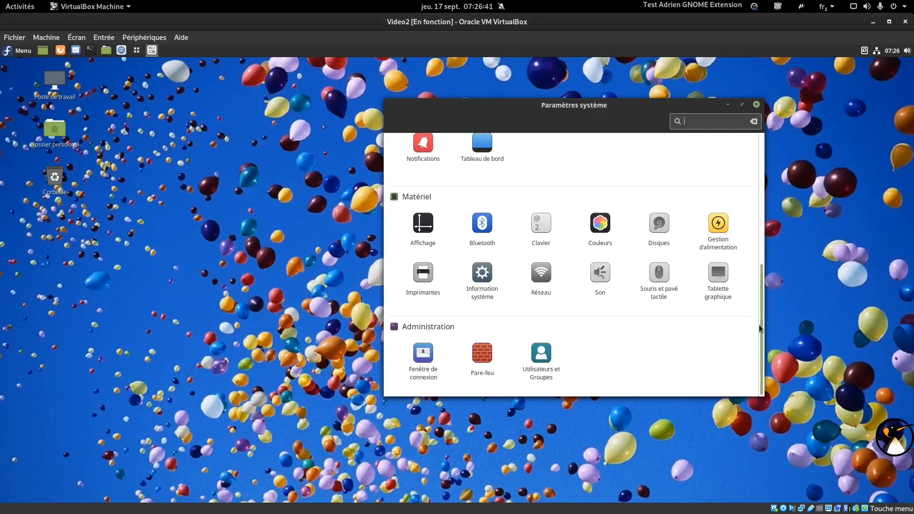
click(482, 271)
drag(676, 165, 705, 166)
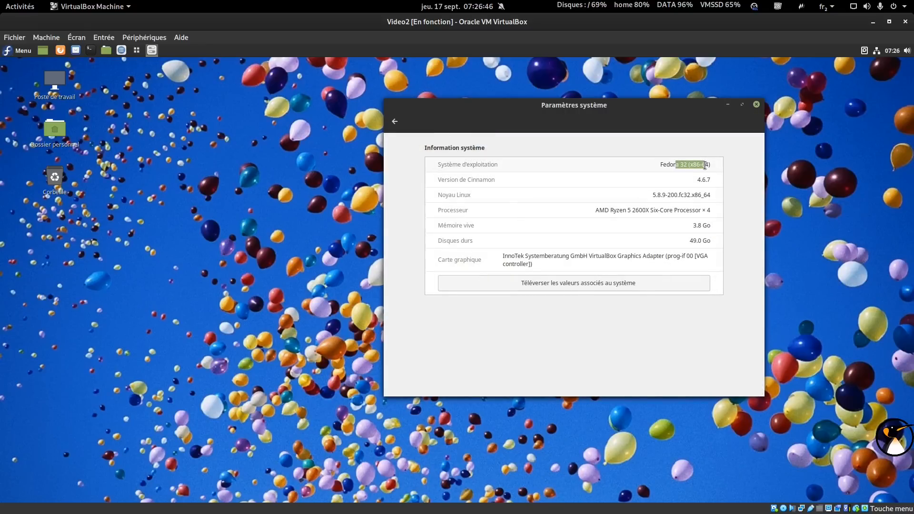
click(757, 105)
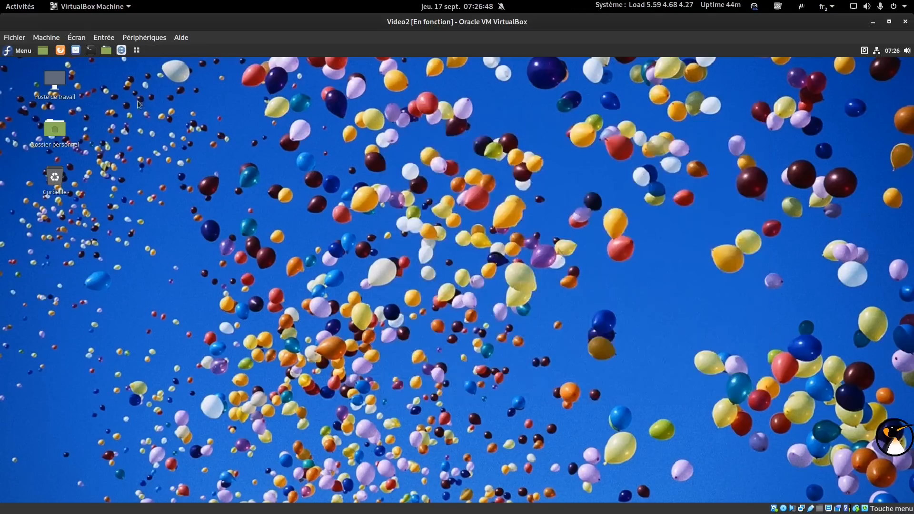
click(21, 51)
mouse_move(85, 168)
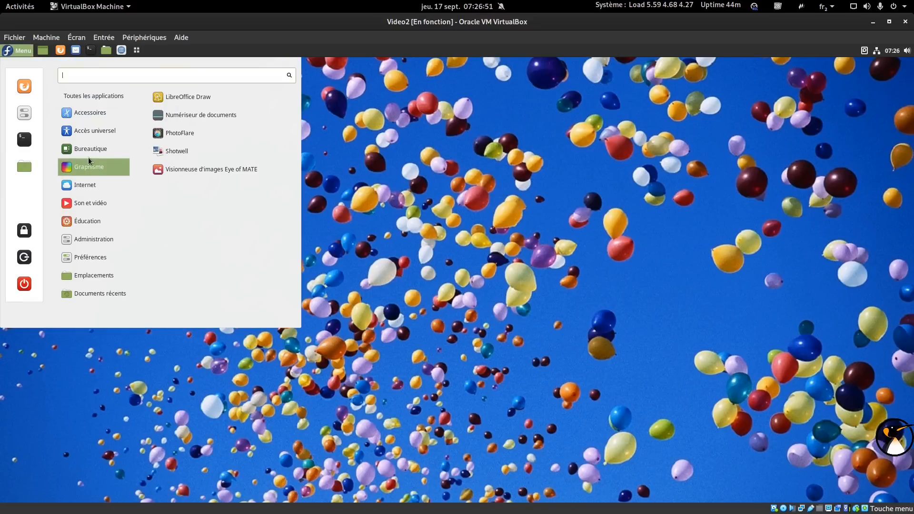
mouse_move(95, 149)
click(221, 100)
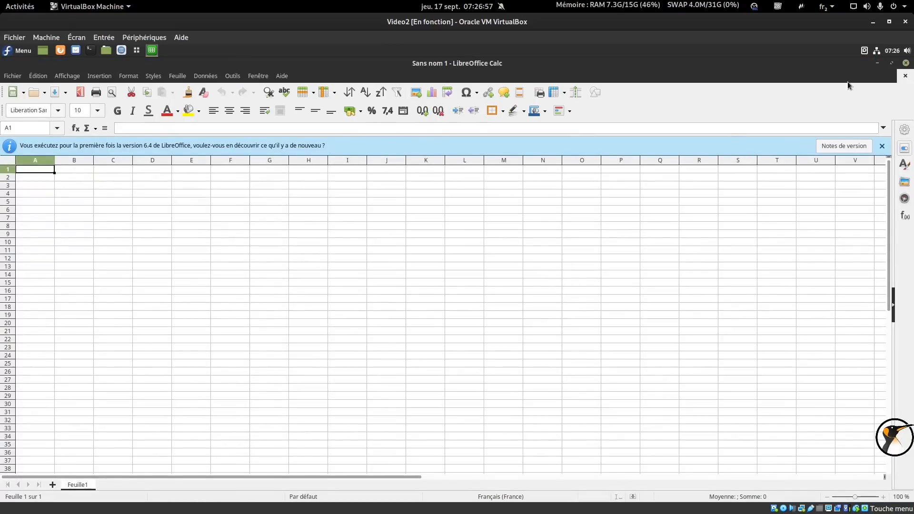
click(905, 65)
click(19, 50)
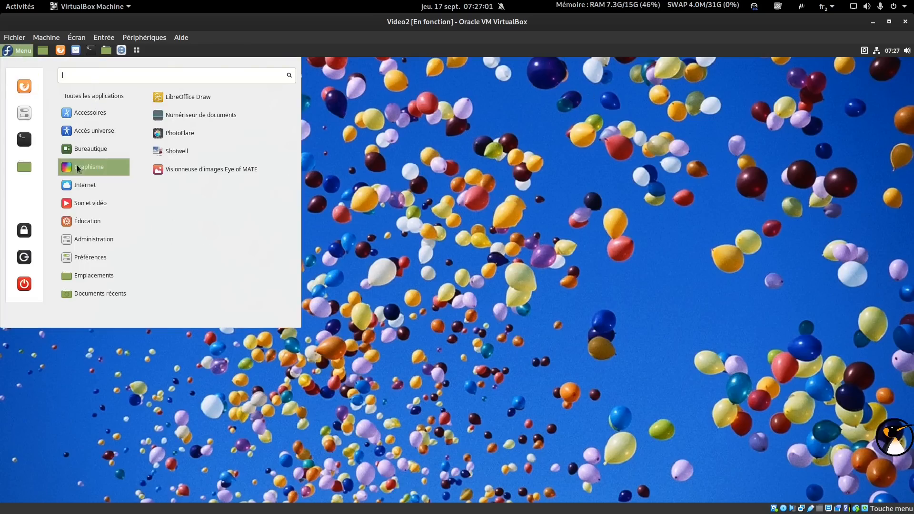
click(218, 136)
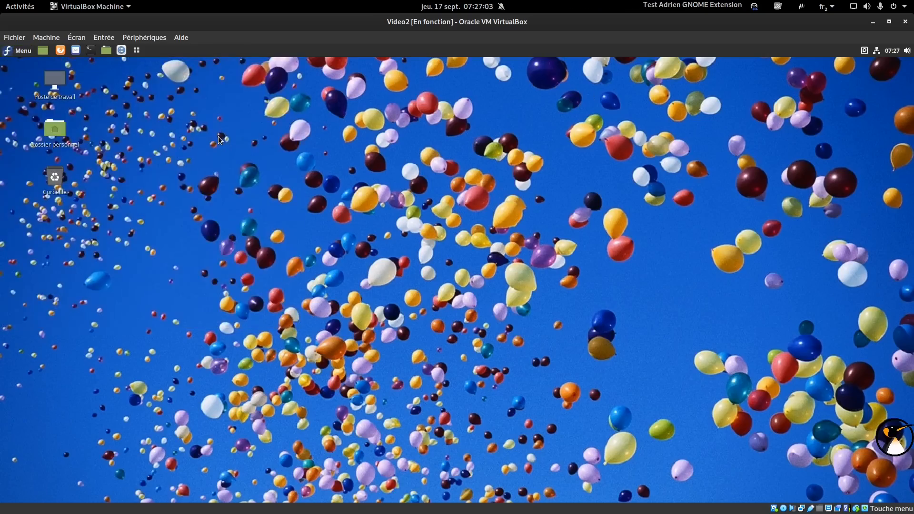
drag(387, 64, 452, 65)
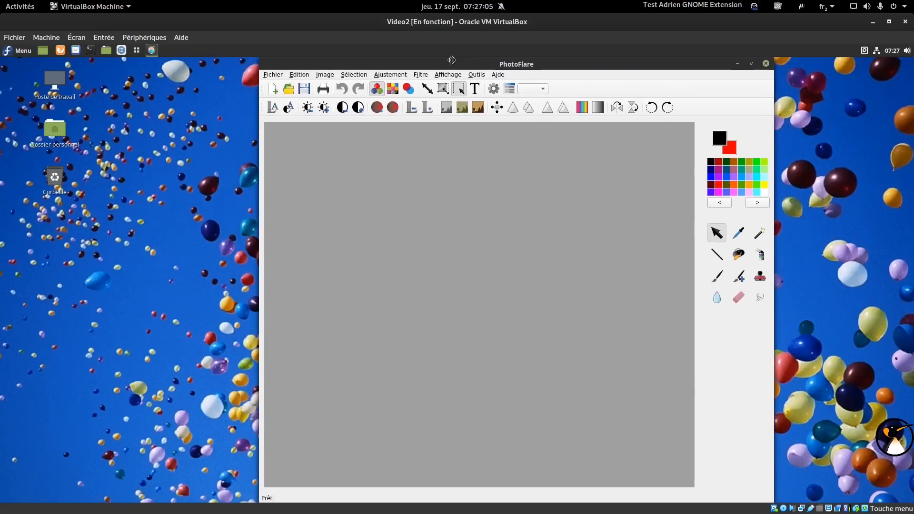
click(767, 62)
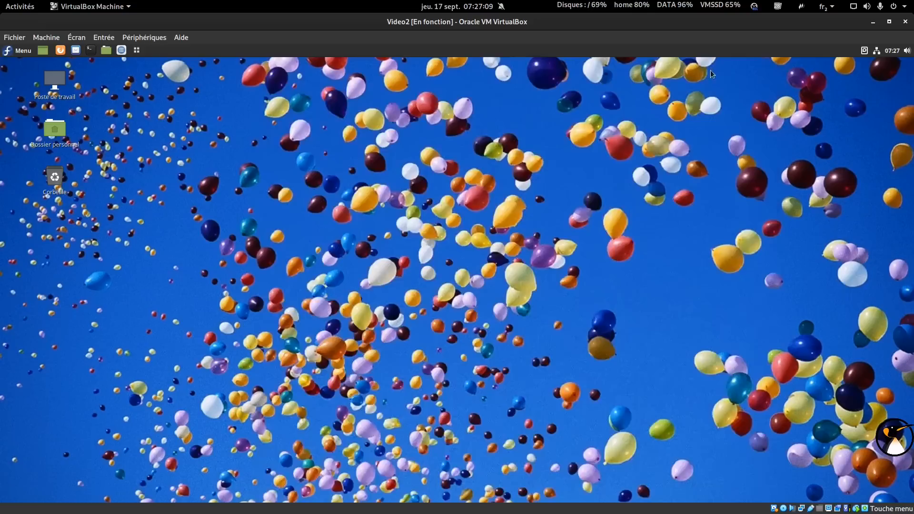
click(20, 51)
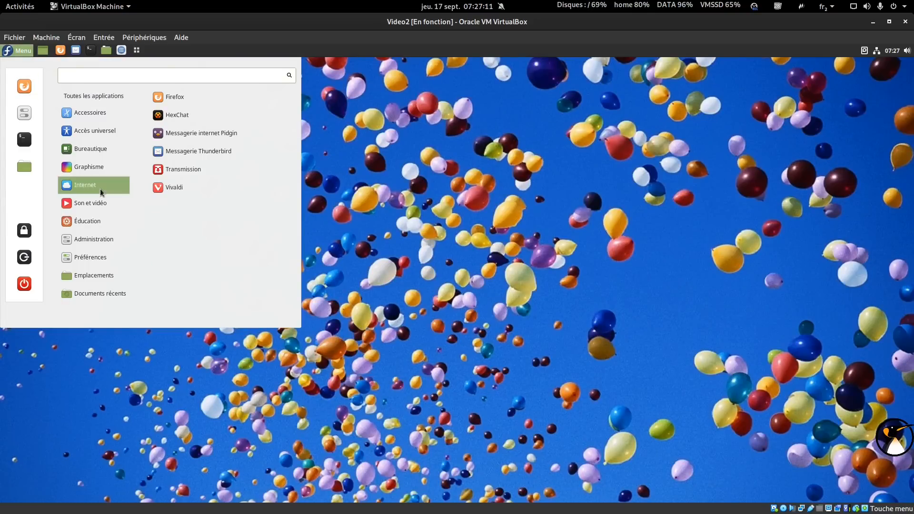
click(199, 188)
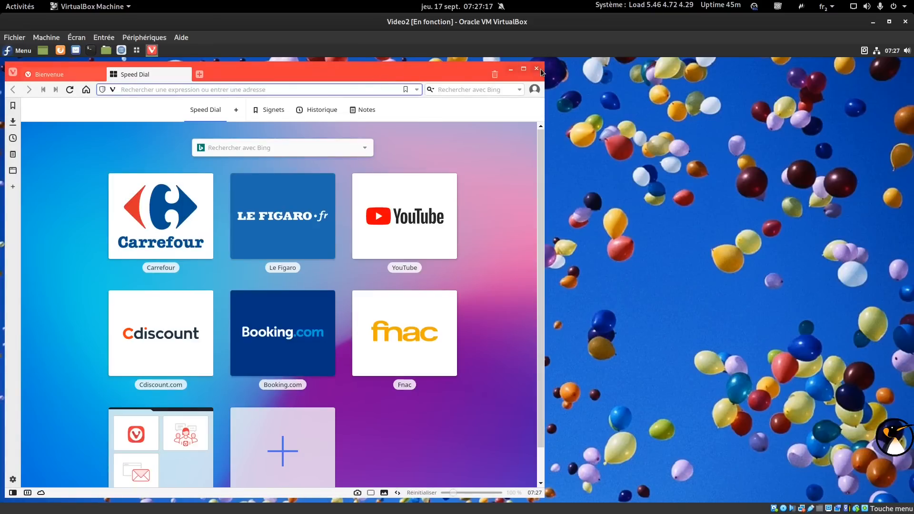
click(537, 69)
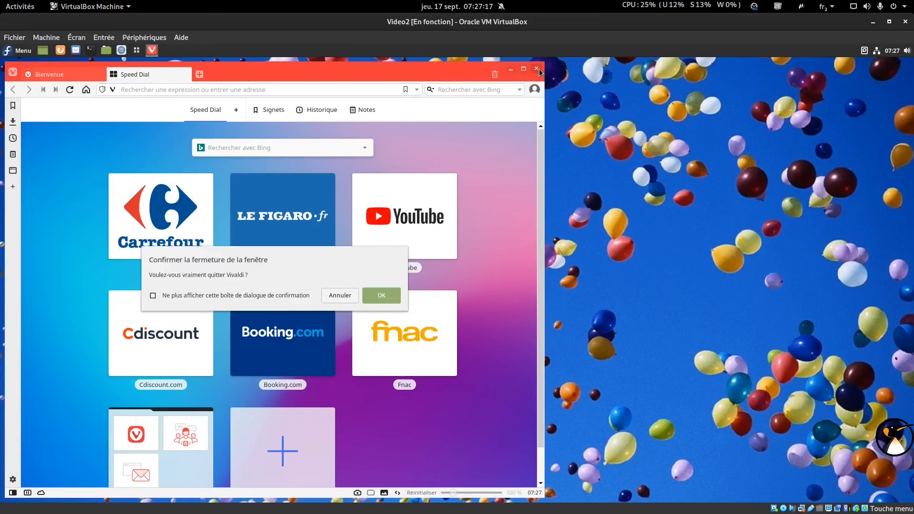
click(377, 297)
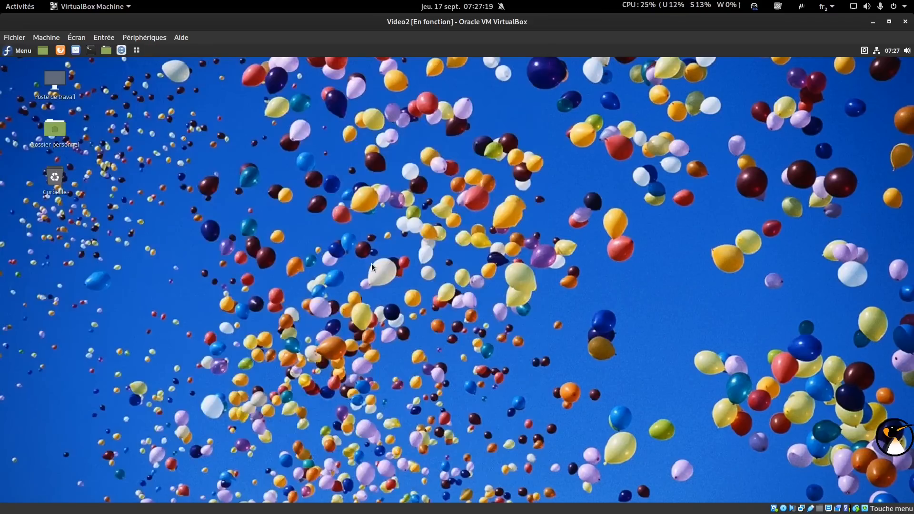
Launch and close the audio converter and OBS Studio from the applications menu.
click(121, 50)
click(23, 51)
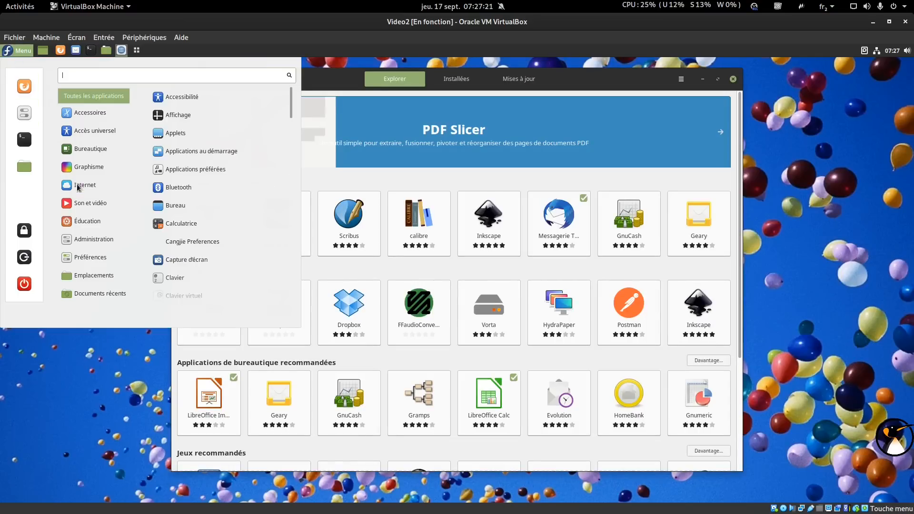
mouse_move(88, 203)
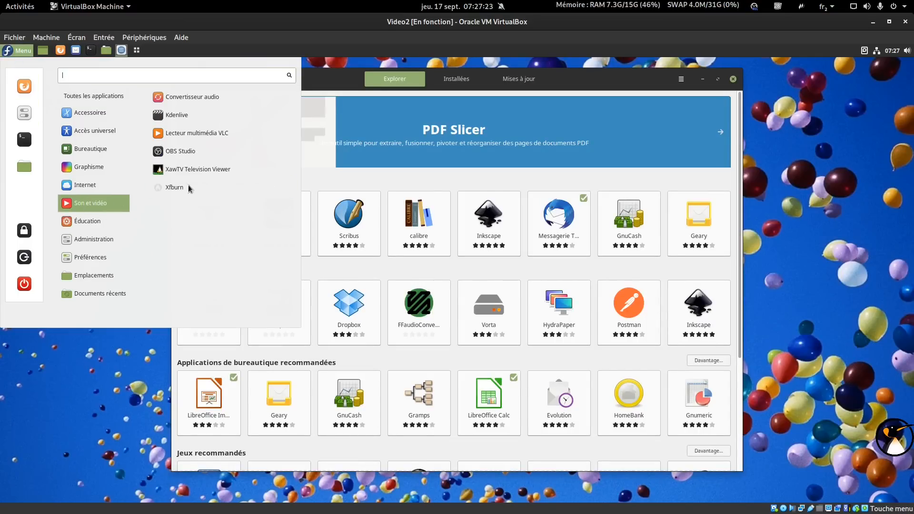
click(191, 97)
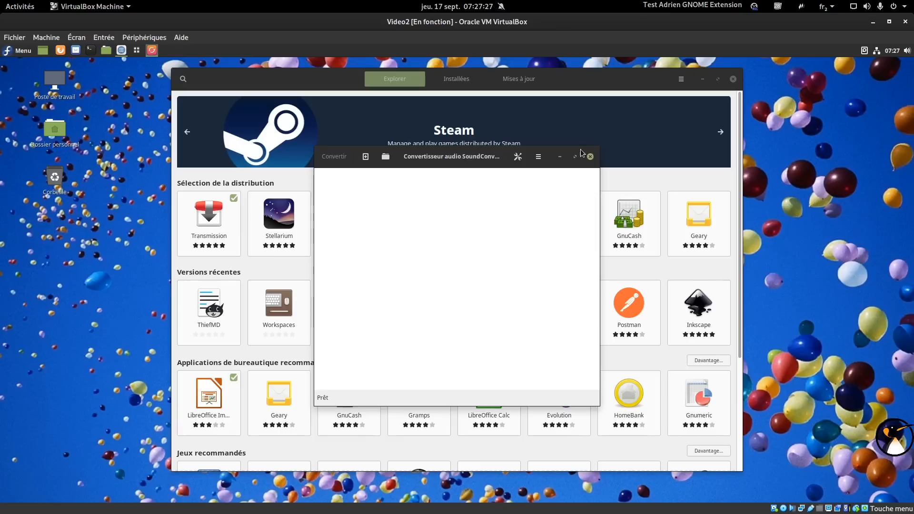
click(590, 157)
click(18, 50)
mouse_move(109, 203)
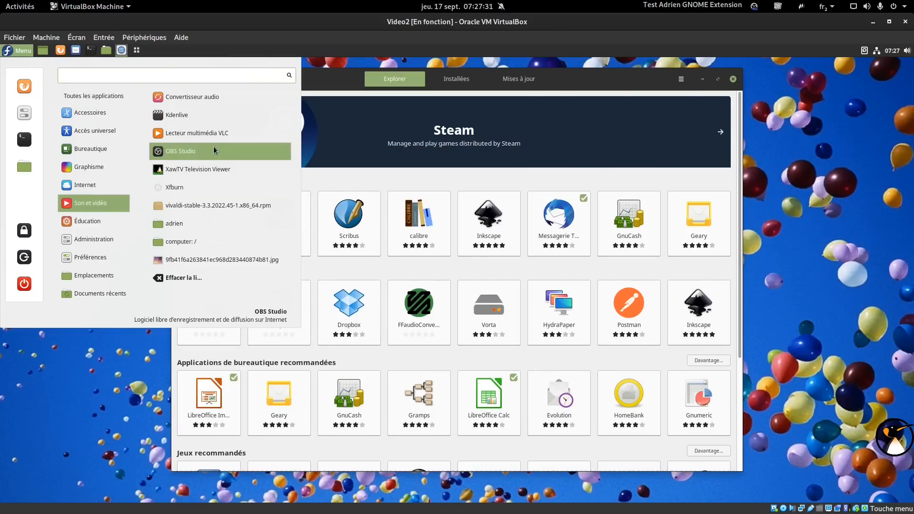
click(214, 151)
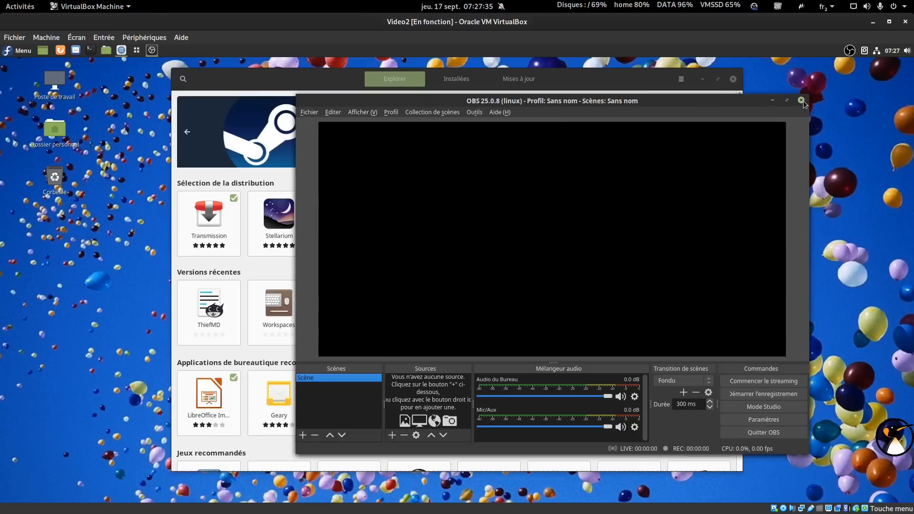
click(801, 100)
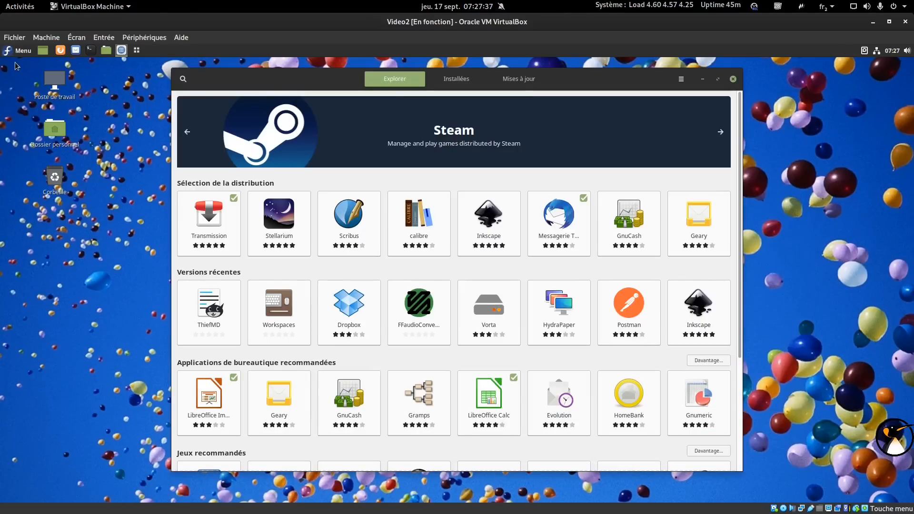
Launch Kdenlive and VLC, accept VLC's privacy notice with Continuer, then close both.
click(17, 50)
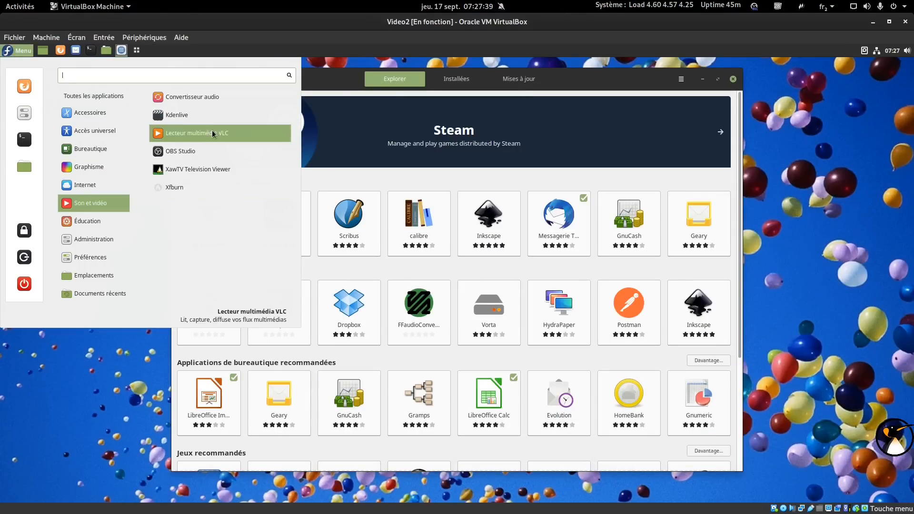
click(212, 121)
click(19, 51)
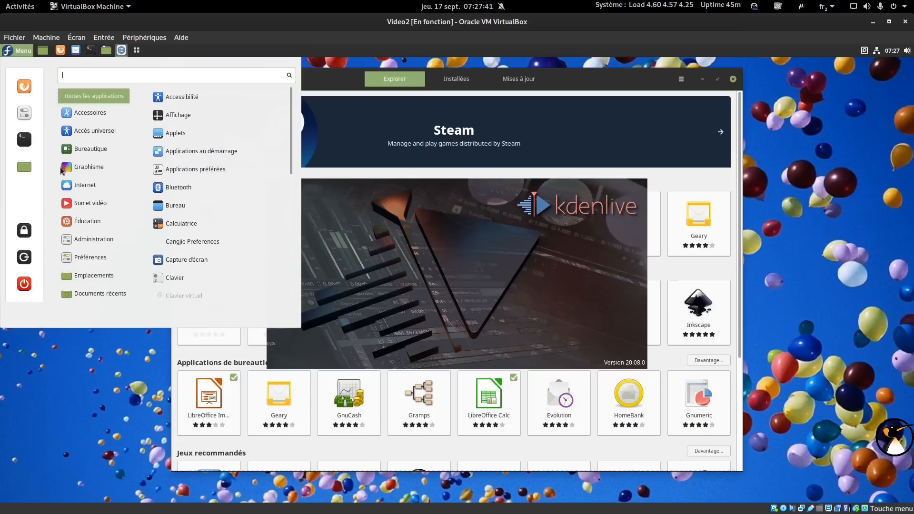
mouse_move(79, 203)
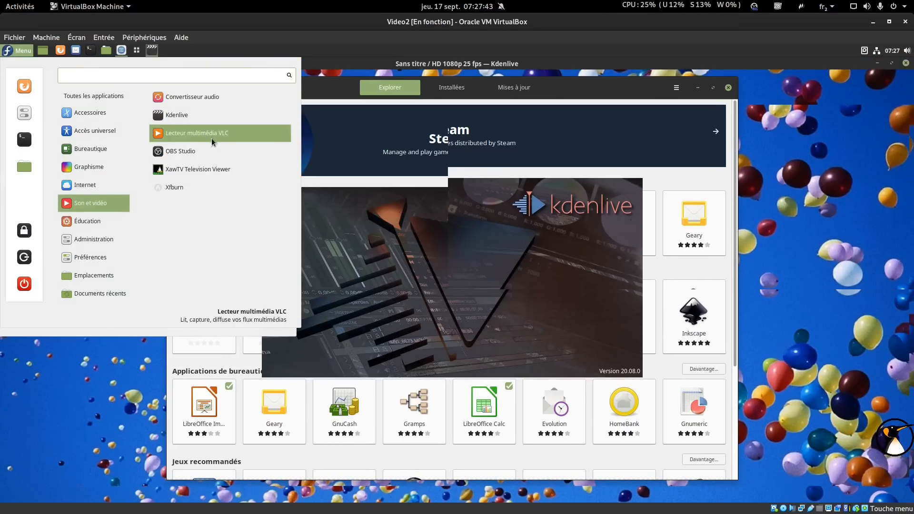
click(215, 142)
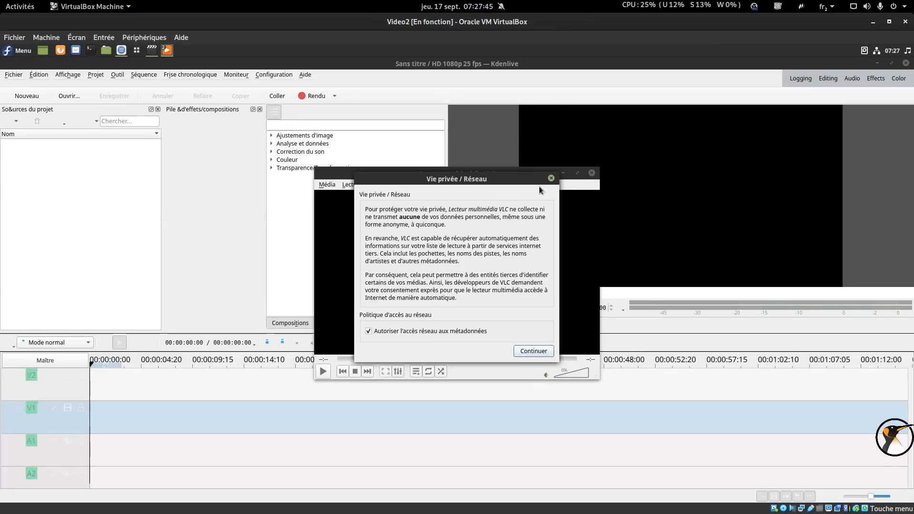
click(551, 179)
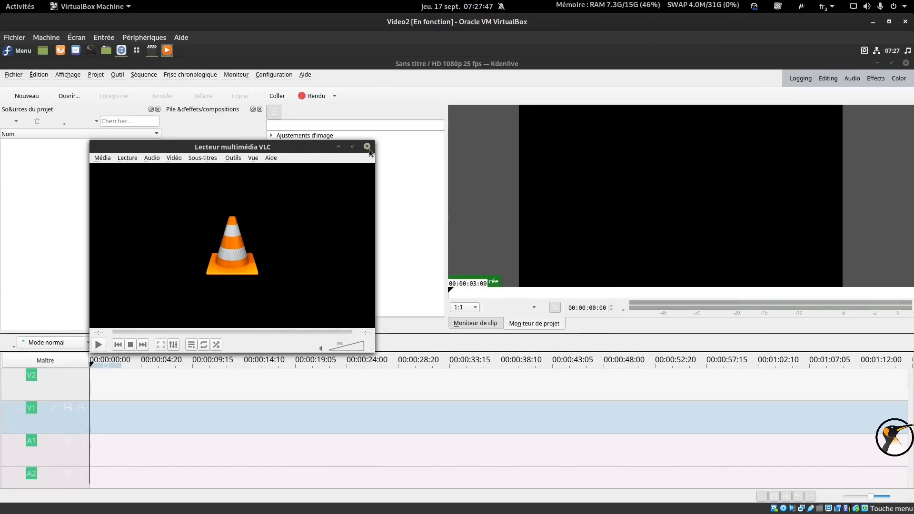
click(369, 148)
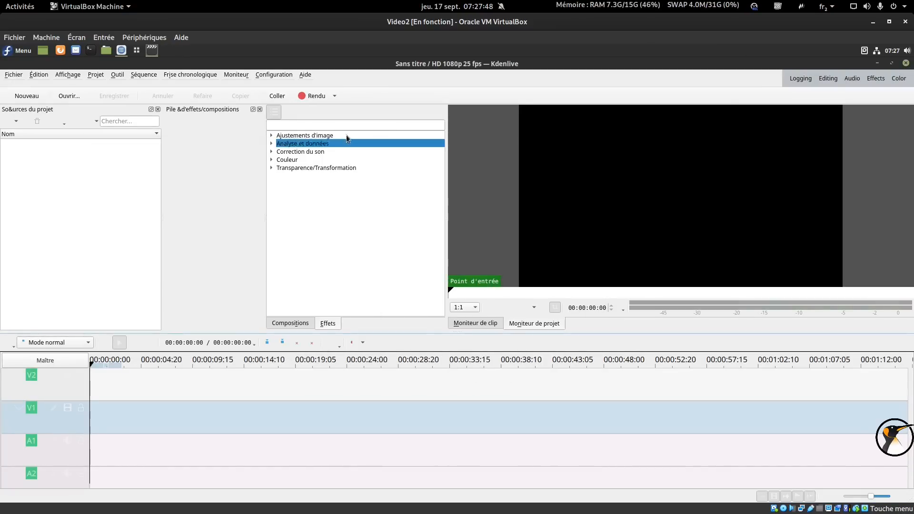
click(906, 63)
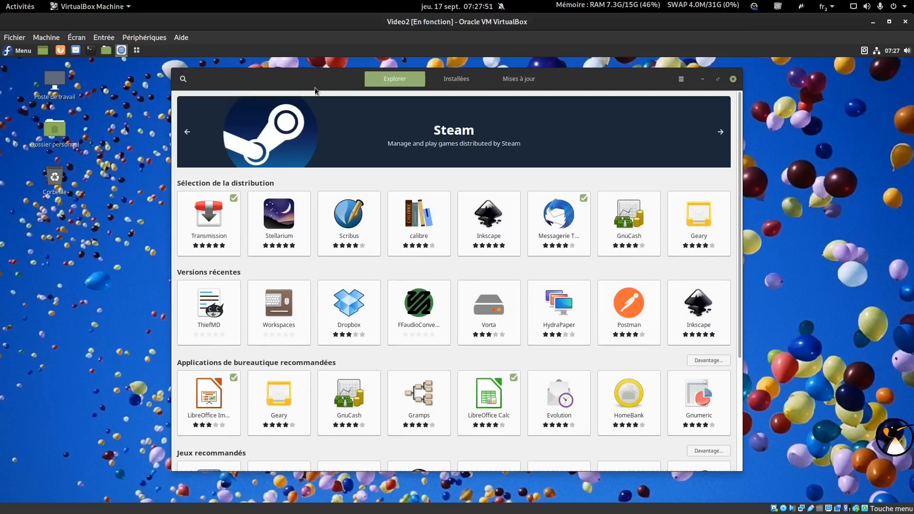
Check Mises à jour, review and close the Dépôts de logiciels list, then return to Explorer.
drag(315, 91, 439, 93)
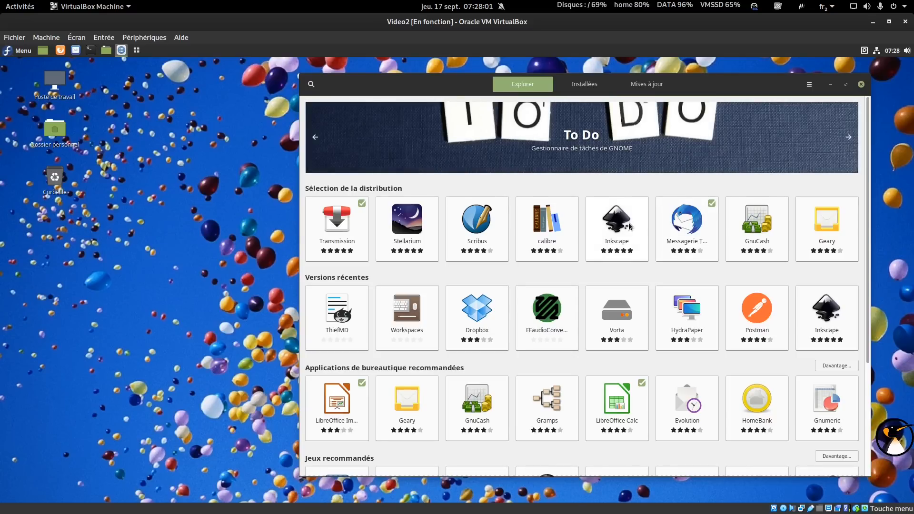
click(648, 85)
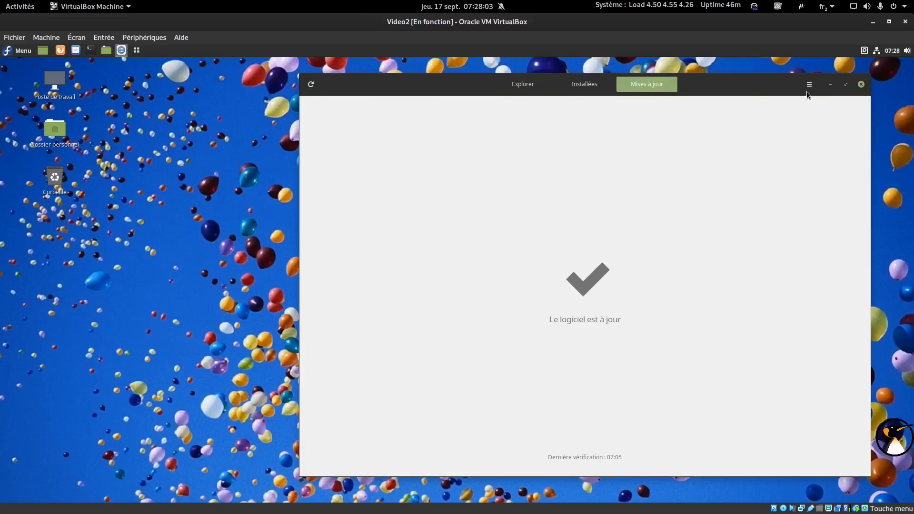
click(808, 86)
click(801, 115)
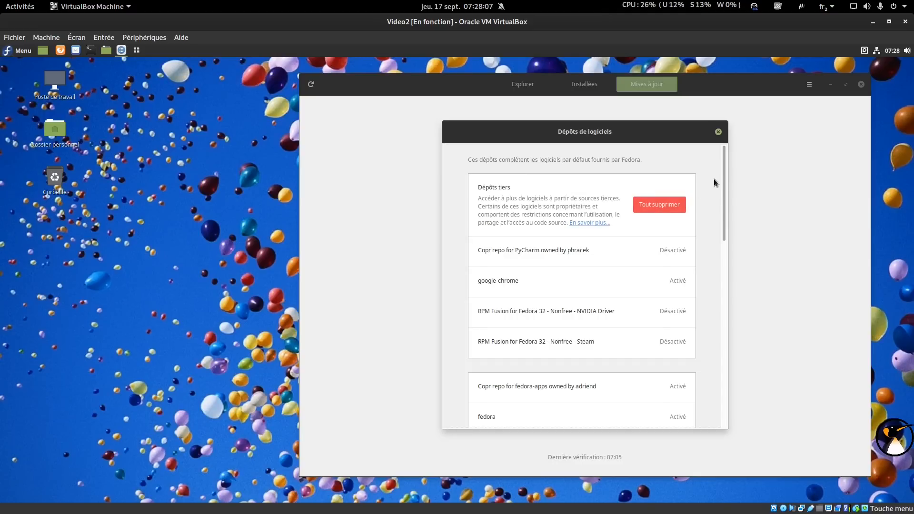
scroll(721, 190, down, 3)
drag(723, 222, 716, 374)
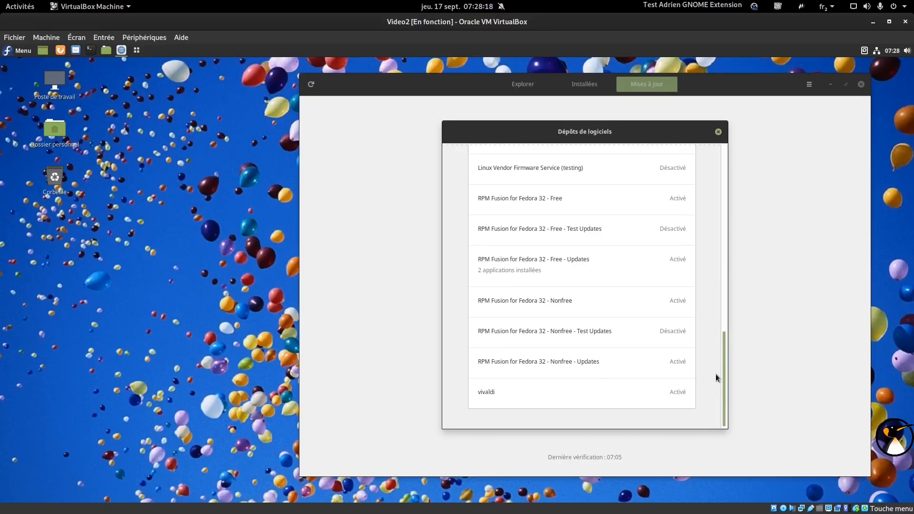
click(718, 132)
click(523, 90)
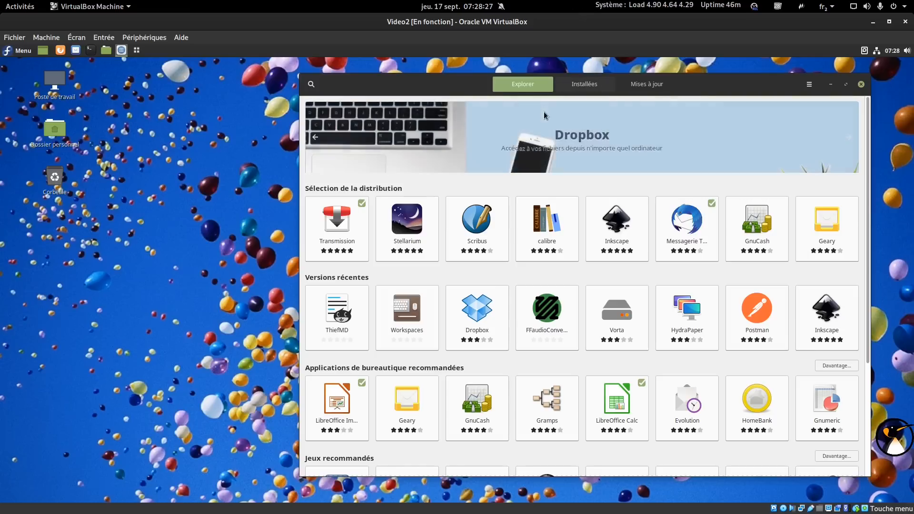
Find Hugin – Créateur de panoramas under Graphismes et photographie and inspect its Fedora source list.
drag(868, 147, 875, 329)
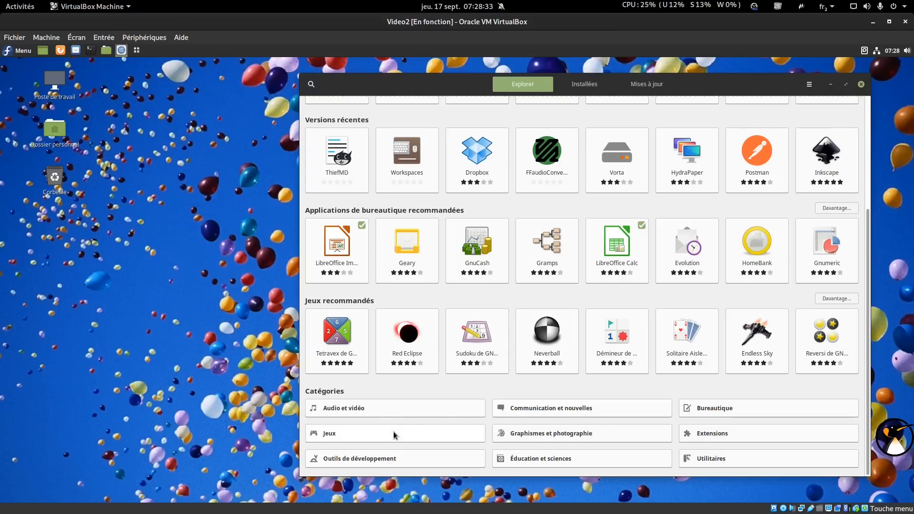
click(566, 434)
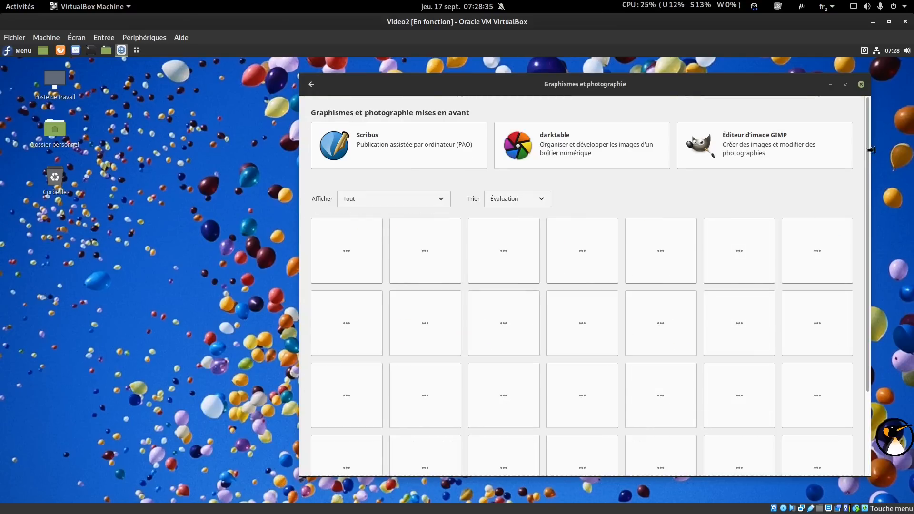
scroll(869, 164, down, 1)
drag(868, 159, 872, 250)
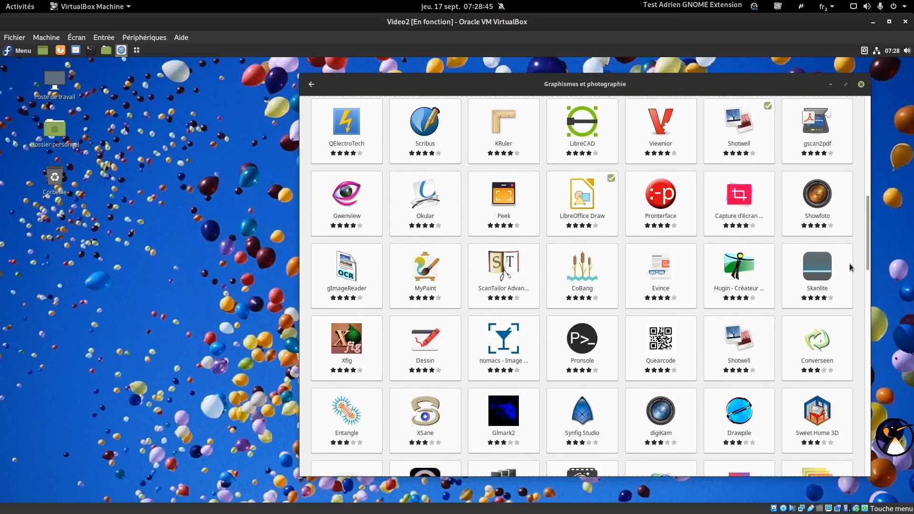
click(749, 281)
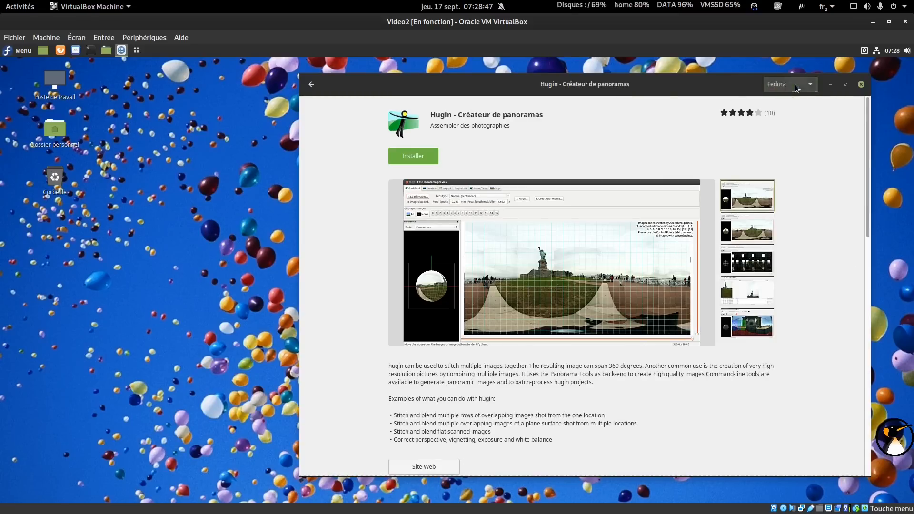
click(795, 84)
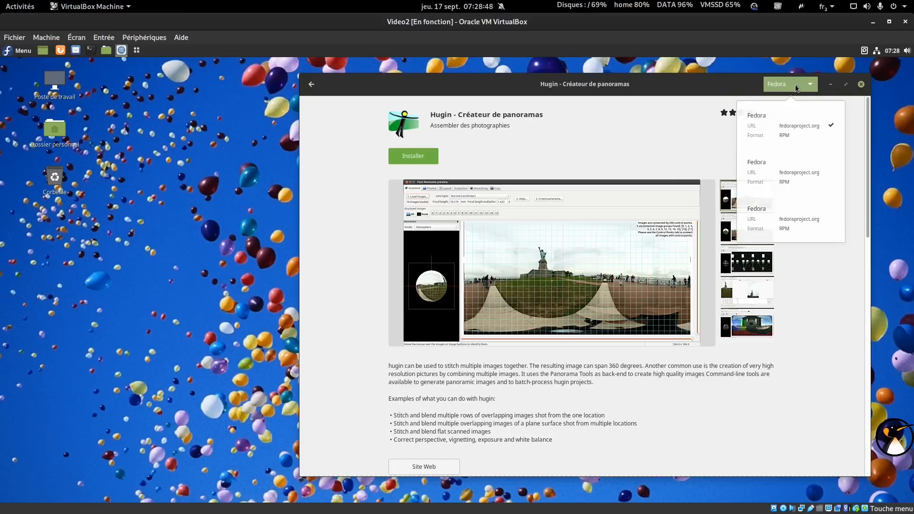
click(793, 132)
Install Hugin – Créateur de panoramas and wait for the installation to complete.
click(412, 156)
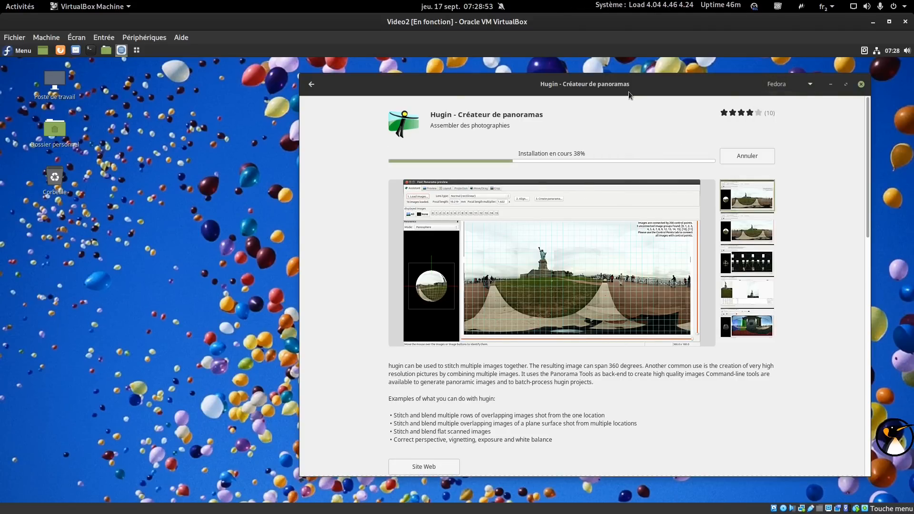
drag(630, 84, 651, 79)
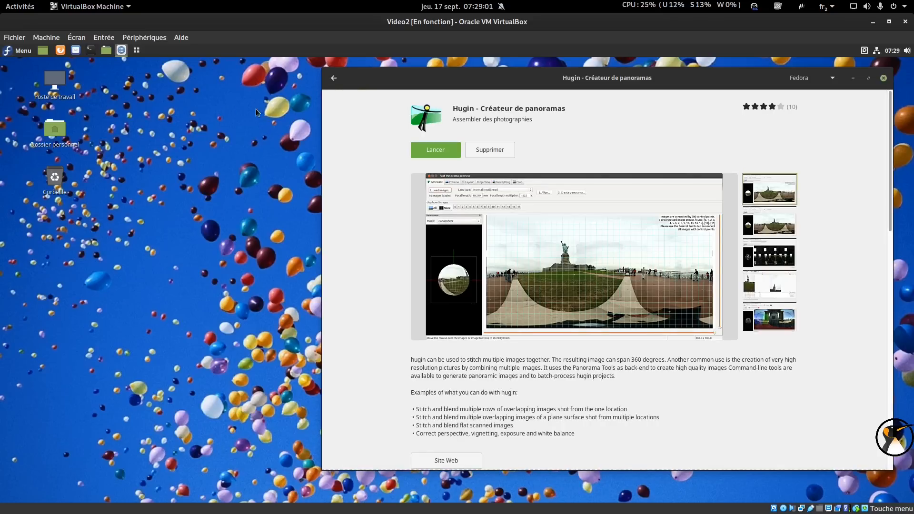
Launch Hugin, close the Software Manager and Astuce du jour, maximise Hugin, then close it.
click(414, 154)
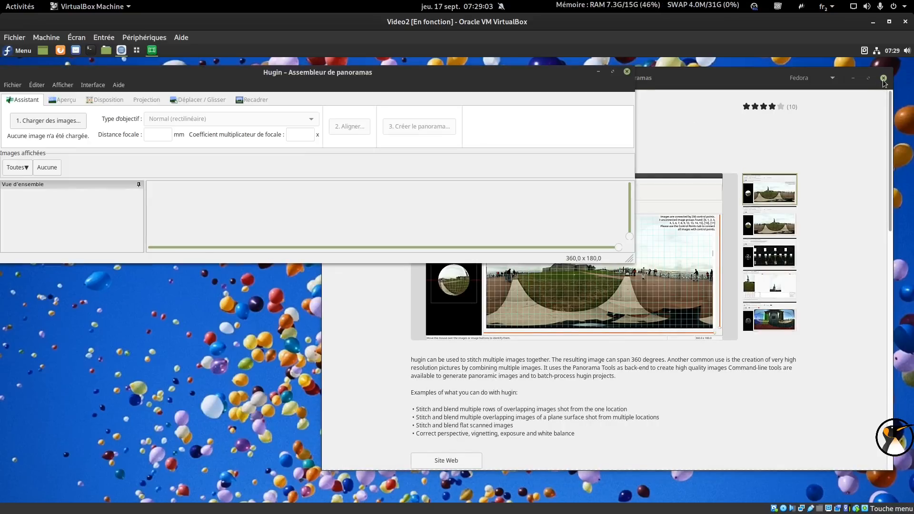
click(883, 80)
click(406, 223)
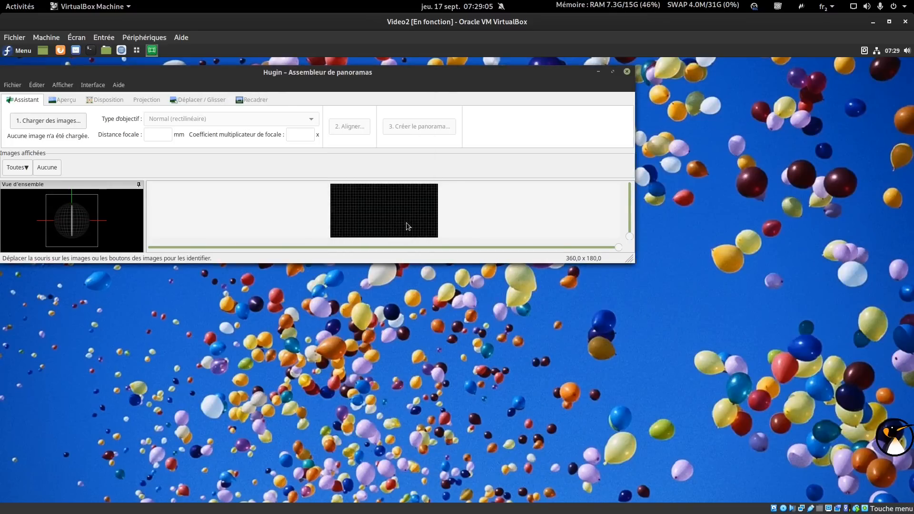
click(613, 72)
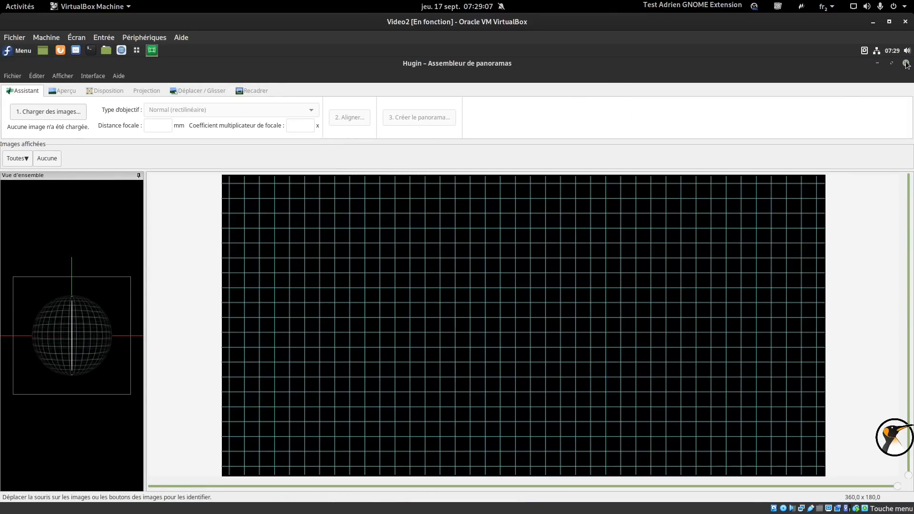
click(906, 64)
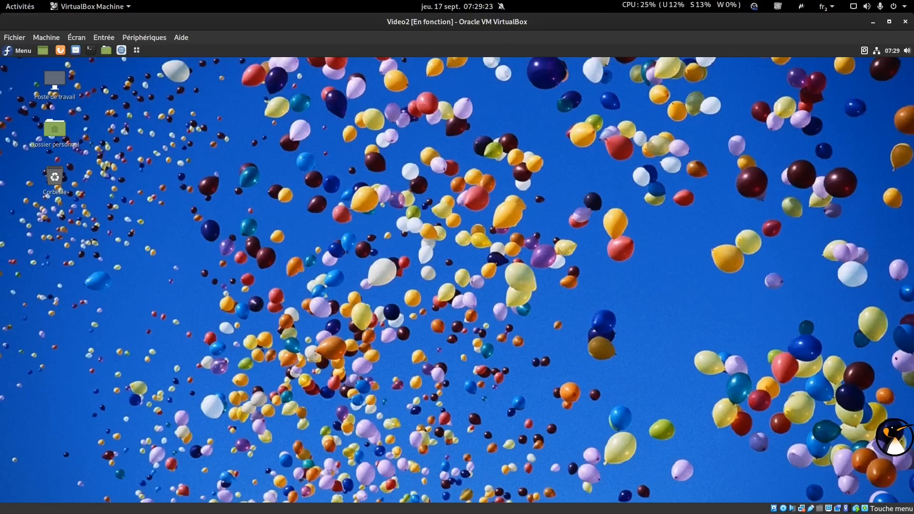
key(alt+Tab)
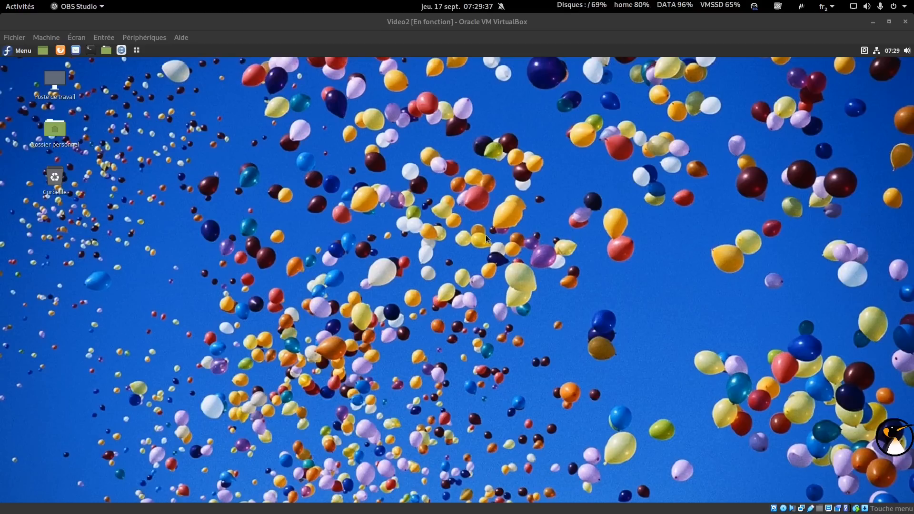
Shut down the Fedora guest via Menu > Éteindre, choosing Éteindre quand même despite Kdenlive running.
click(19, 50)
click(24, 283)
click(602, 330)
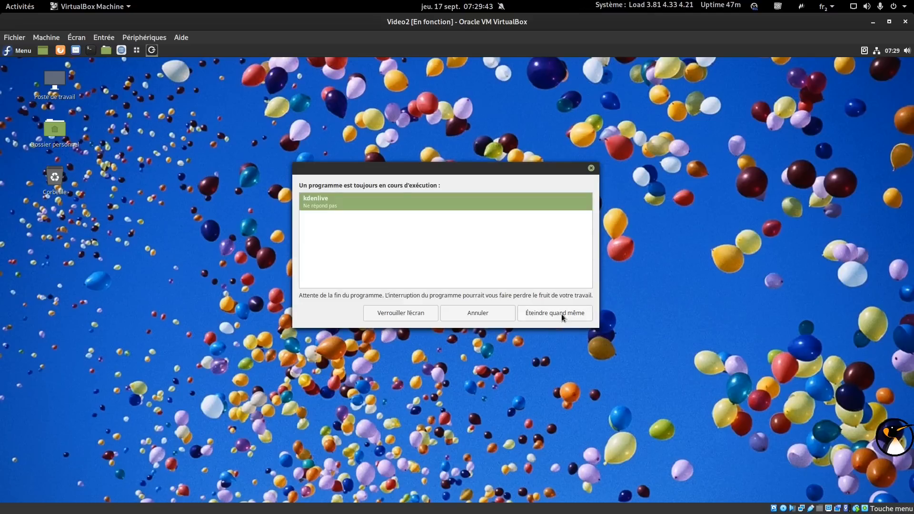
click(561, 314)
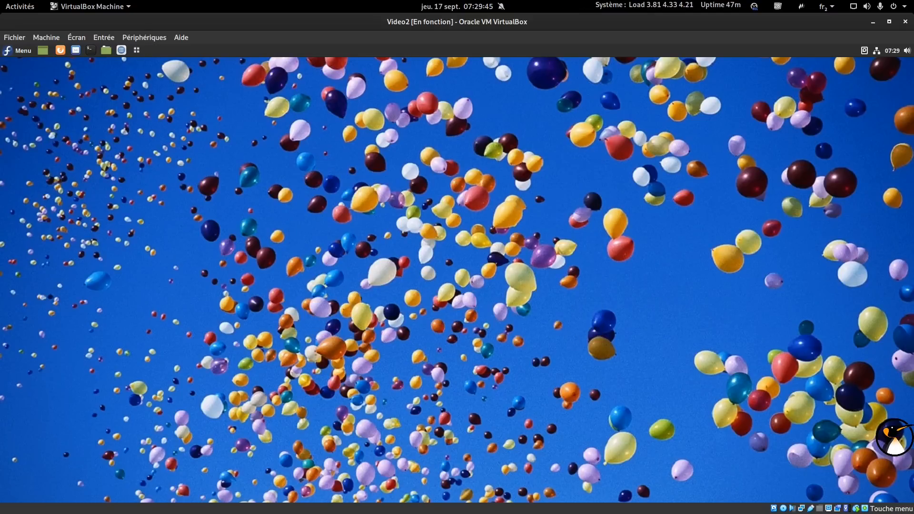